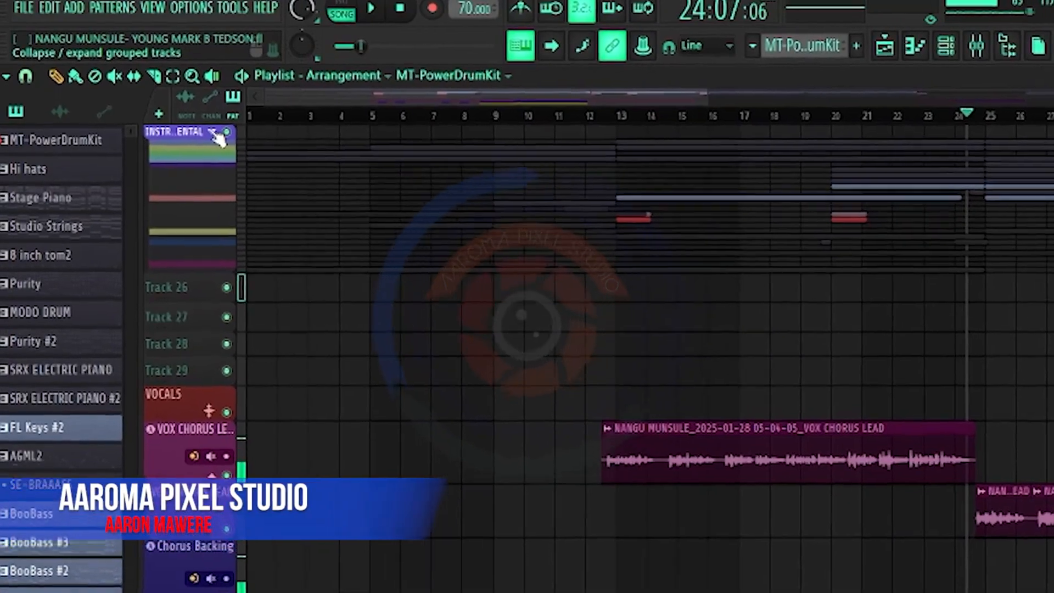
Expand the INSTRUMENTAL track group in the playlist and set the playback position to the start of the song
left_click(197, 123)
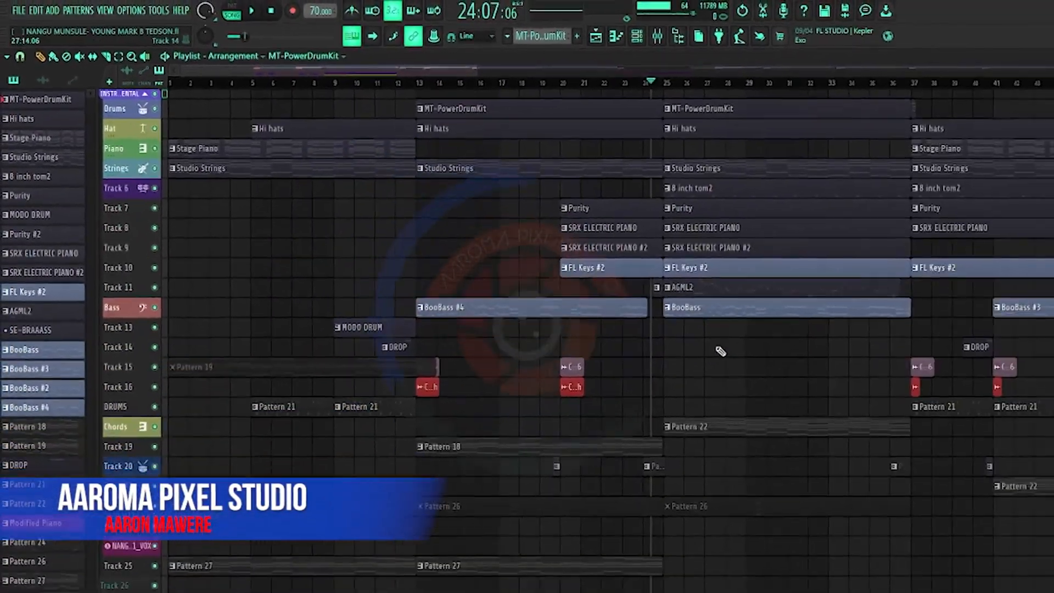
scroll(930, 461, "down", 4)
scroll(663, 431, "up", 1)
scroll(632, 372, "up", 4)
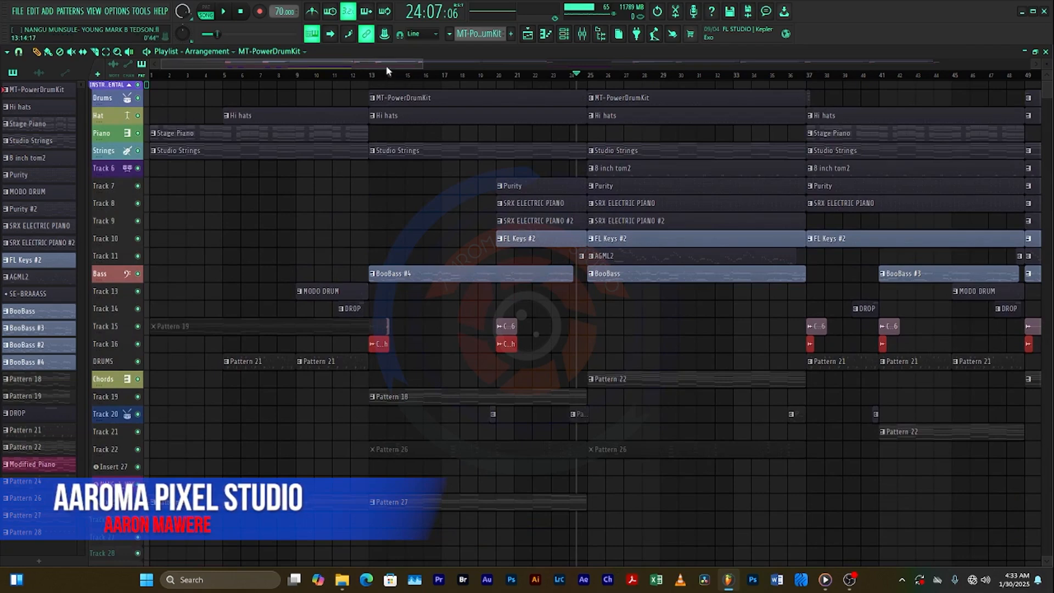
left_click(194, 75)
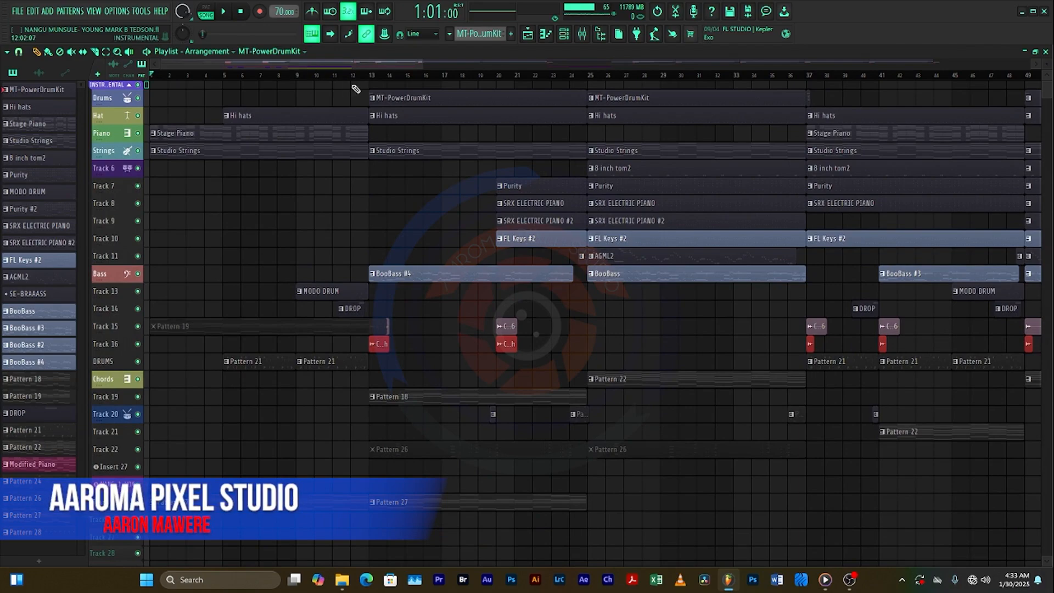
left_click_drag(423, 67, 345, 71)
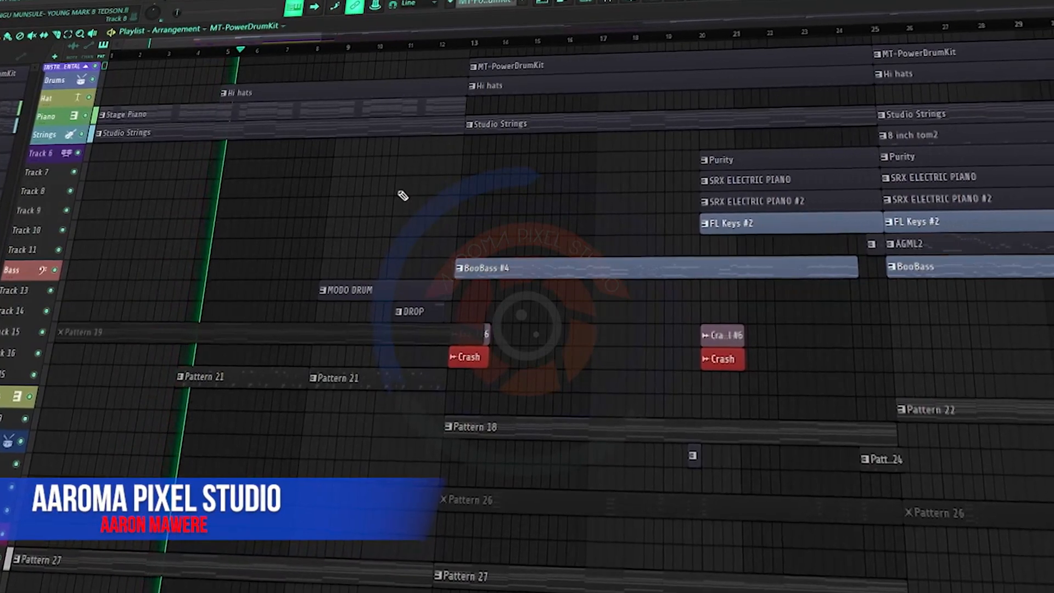
Mute the lead and backing vocal tracks of the VOCALS group so that mainly the instrumental plays
scroll(387, 162, "down", 5)
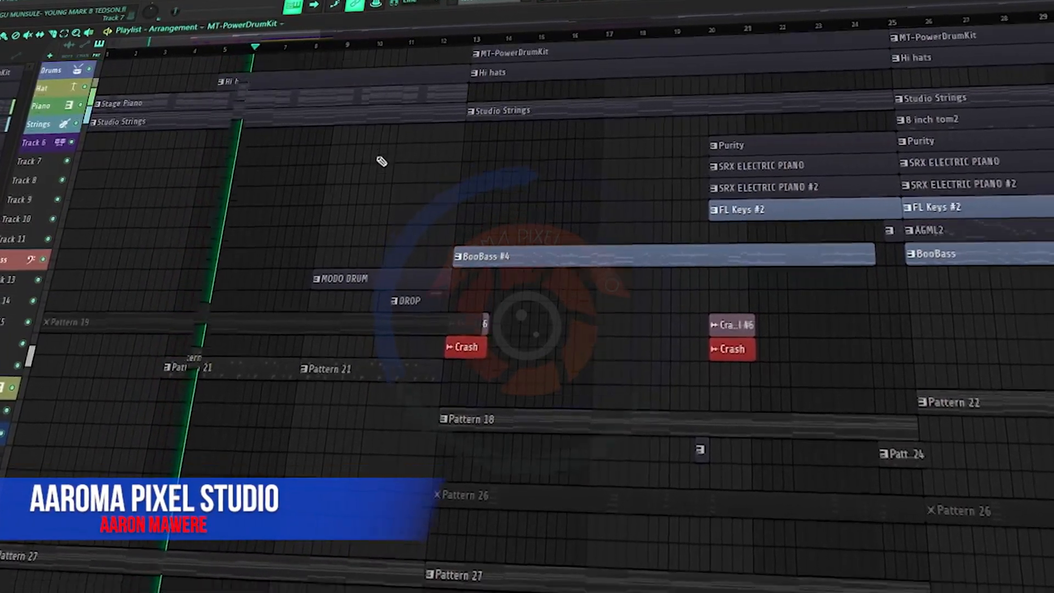
scroll(262, 412, "down", 2)
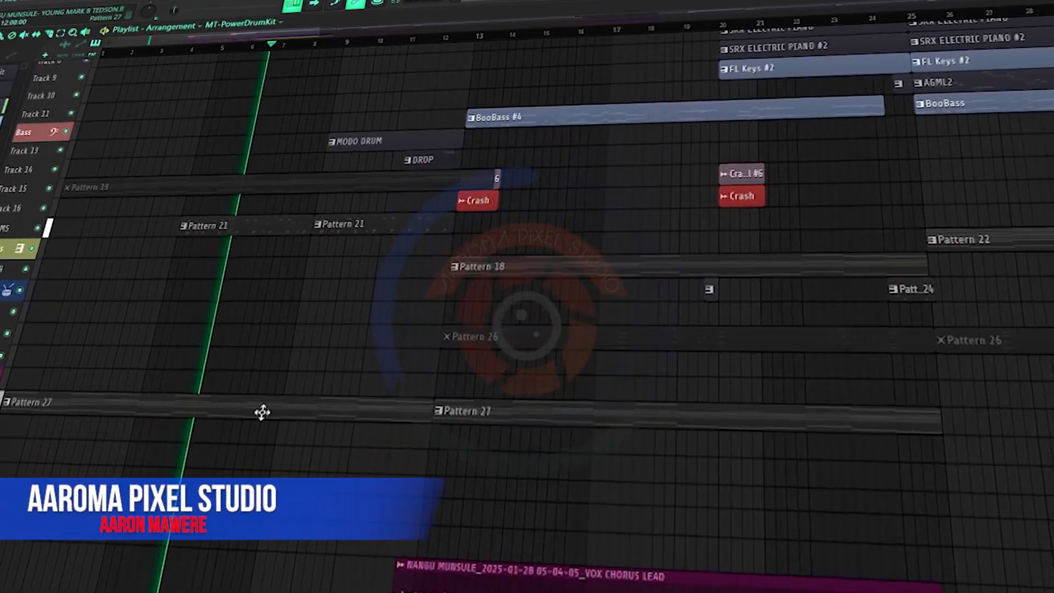
scroll(220, 528, "down", 15)
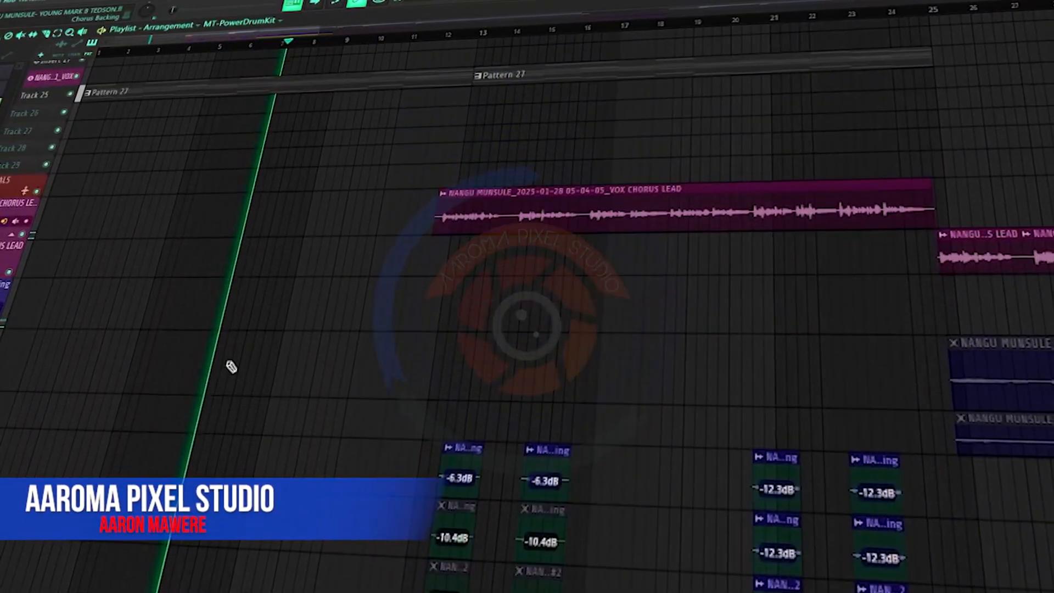
scroll(252, 306, "up", 2)
scroll(225, 330, "up", 5)
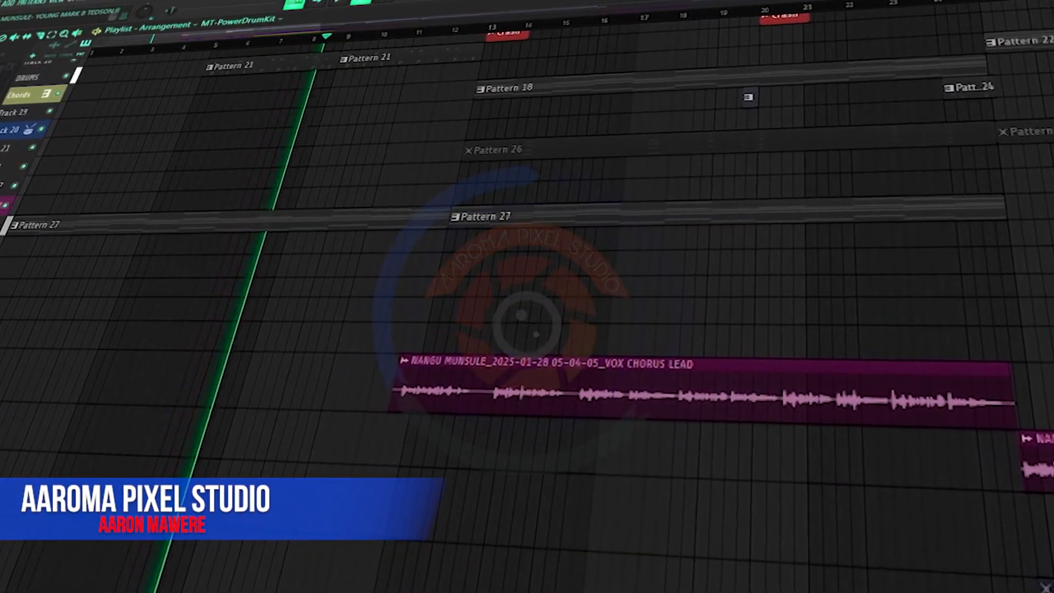
left_click(1, 374)
left_click(1, 429)
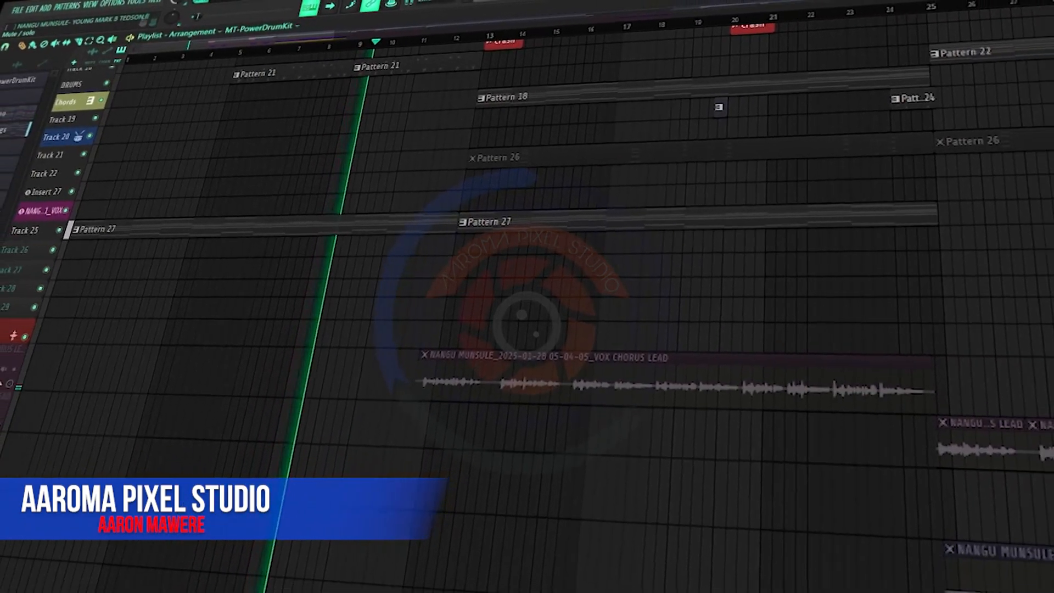
scroll(193, 471, "down", 6)
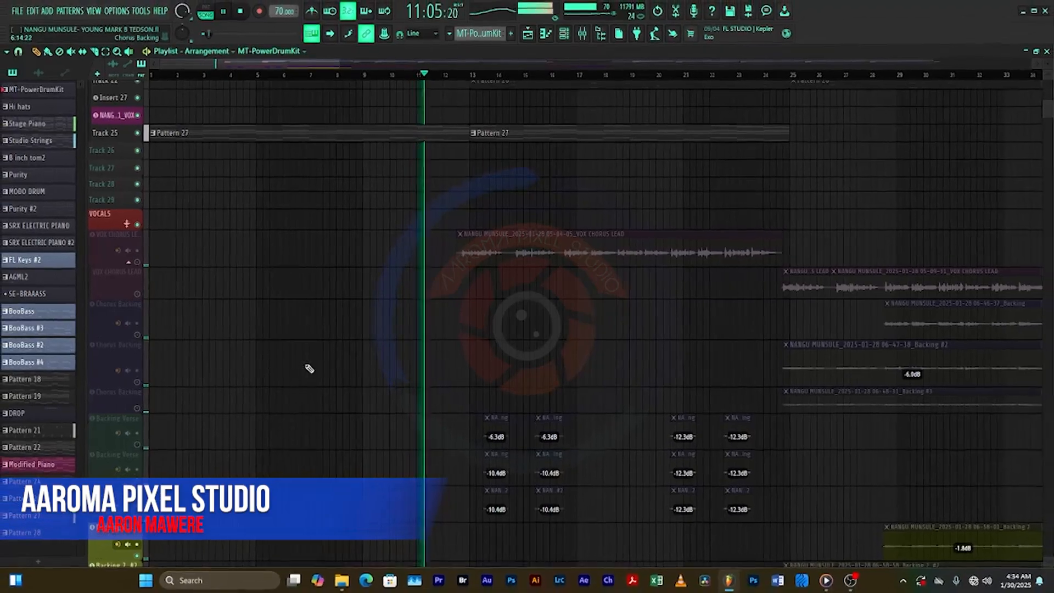
scroll(270, 370, "down", 4)
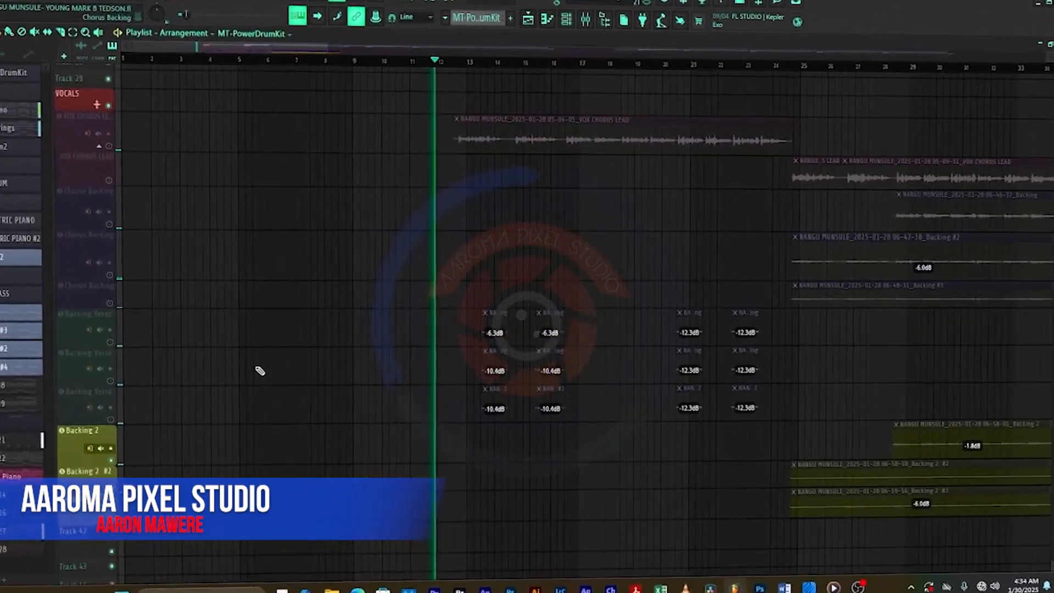
scroll(252, 373, "up", 6)
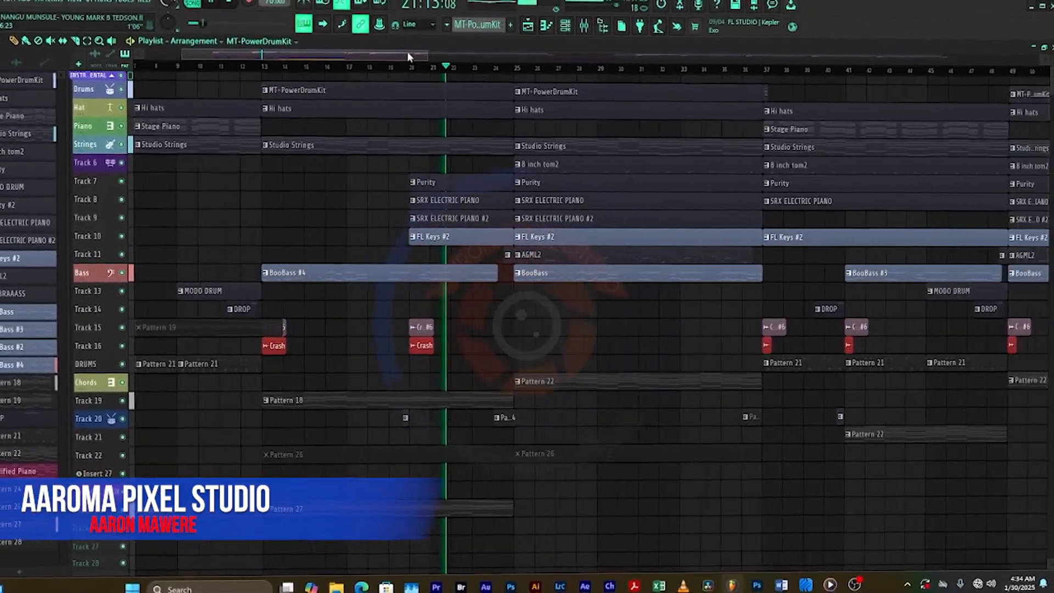
Stop playback, select the time range from bar 13 to bar 25 in the playlist, and briefly audition it
key("space")
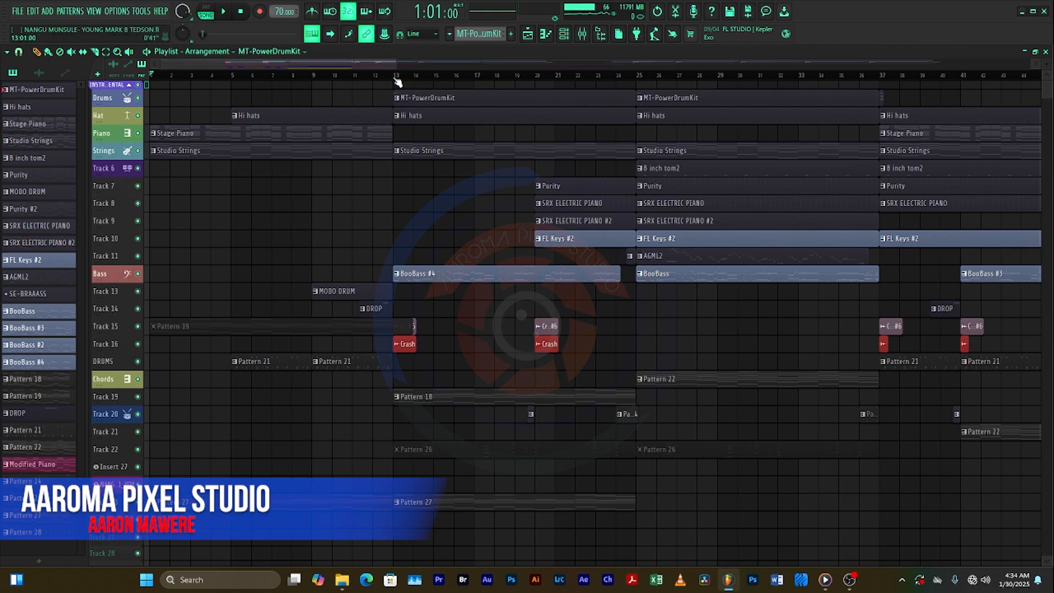
left_click_drag(394, 78, 638, 87)
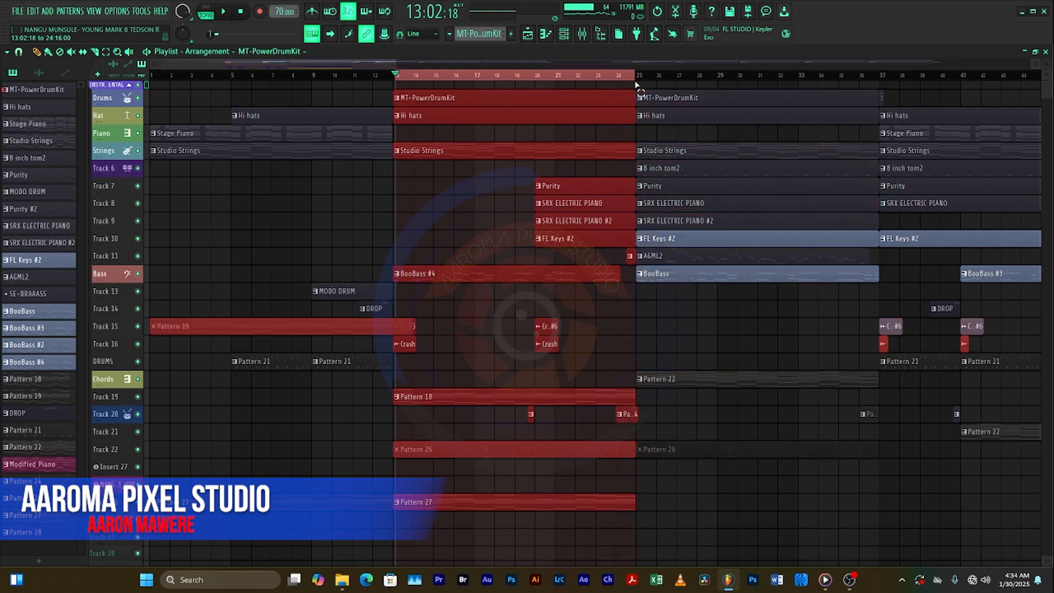
scroll(418, 80, "up", 2)
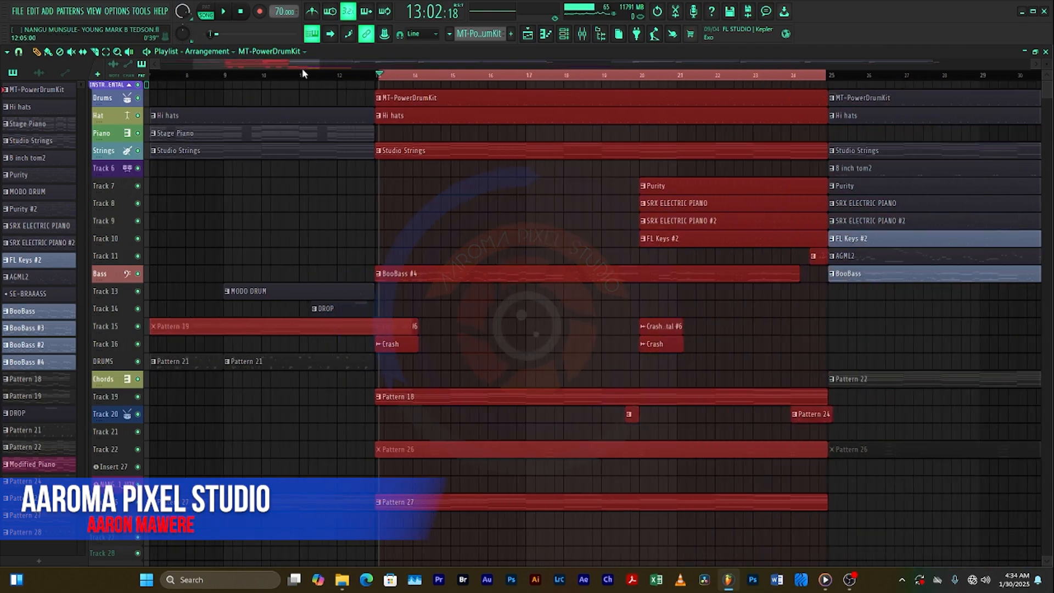
scroll(374, 76, "up", 3)
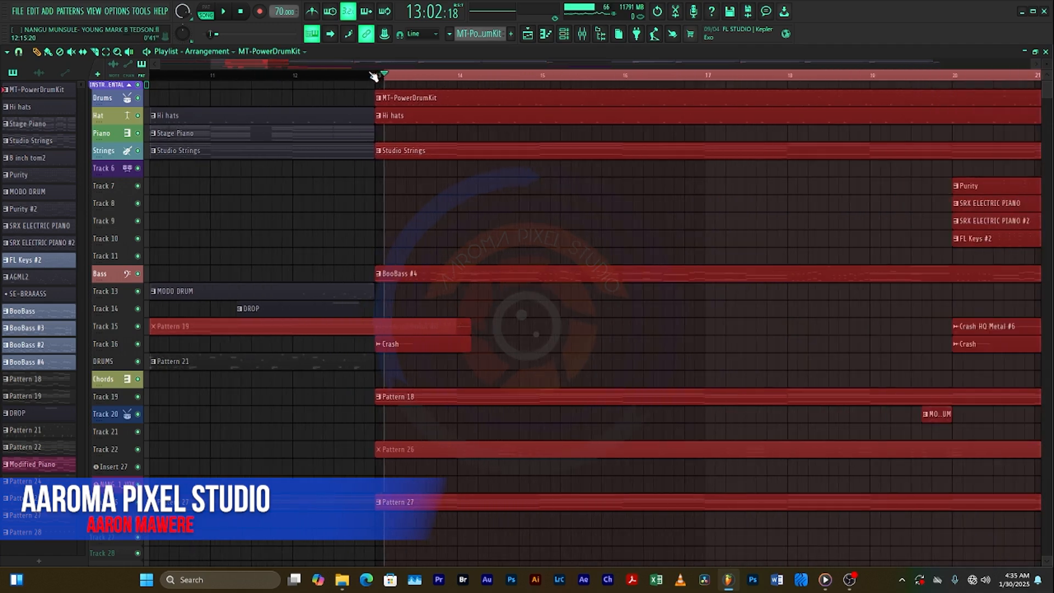
key("space")
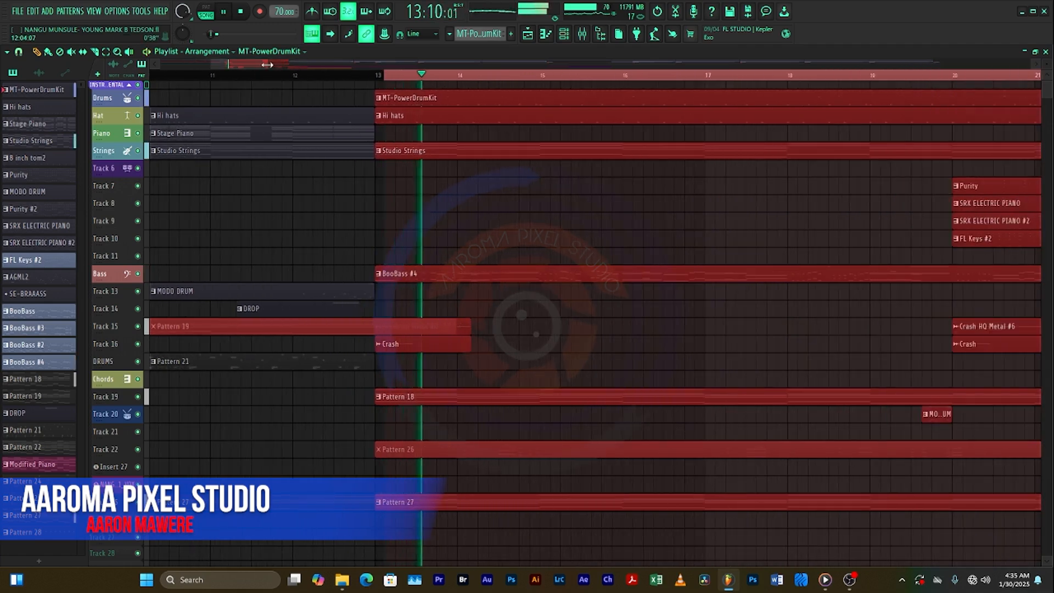
key("space")
Open the mixer and arrange its window and track view so the KICK and instrument tracks are visible
left_click(581, 33)
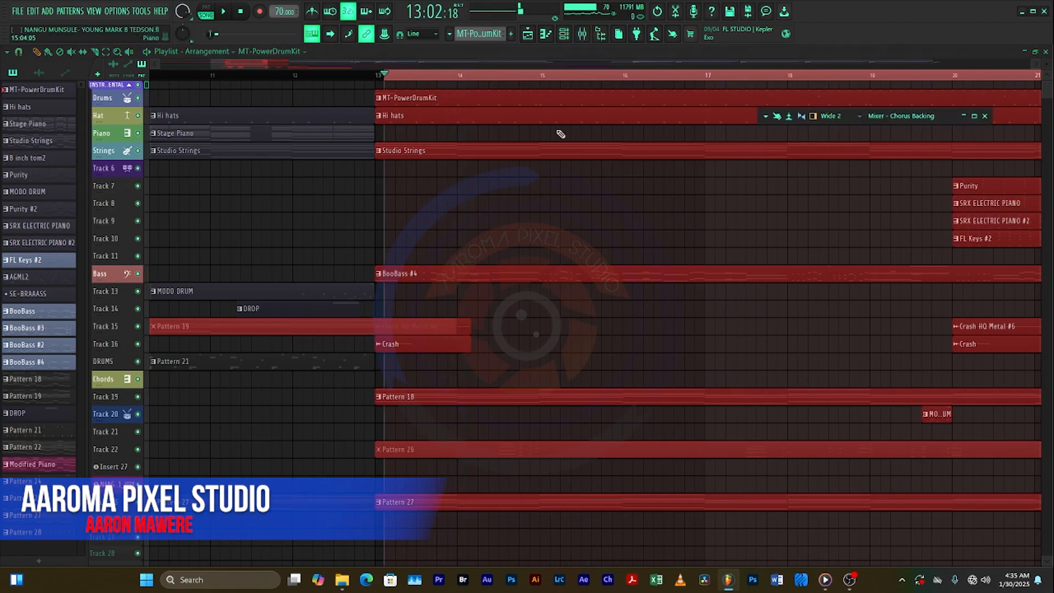
left_click(963, 117)
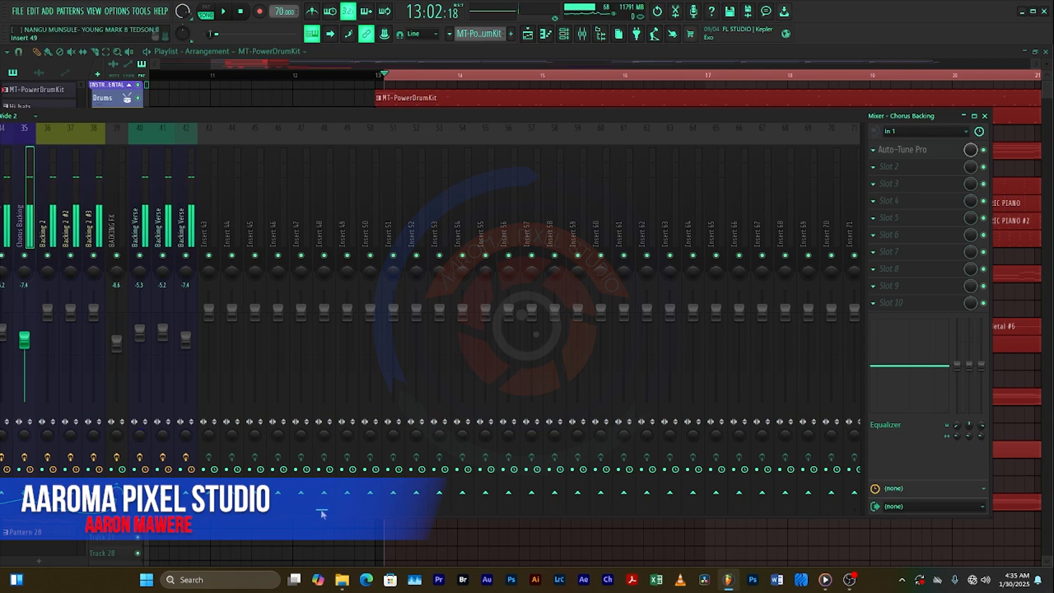
left_click_drag(322, 513, 118, 513)
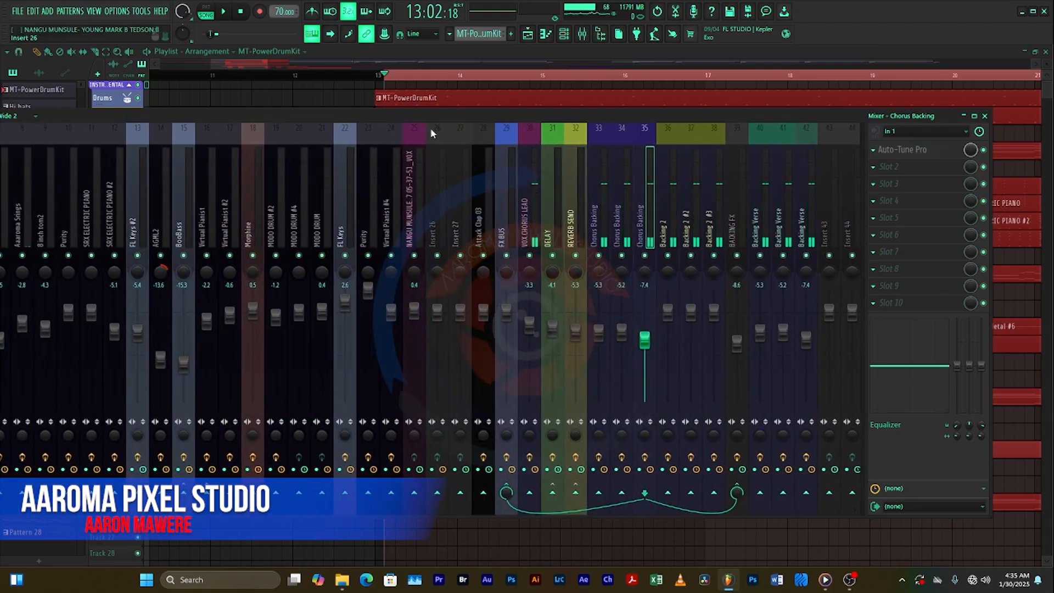
left_click_drag(436, 113, 517, 113)
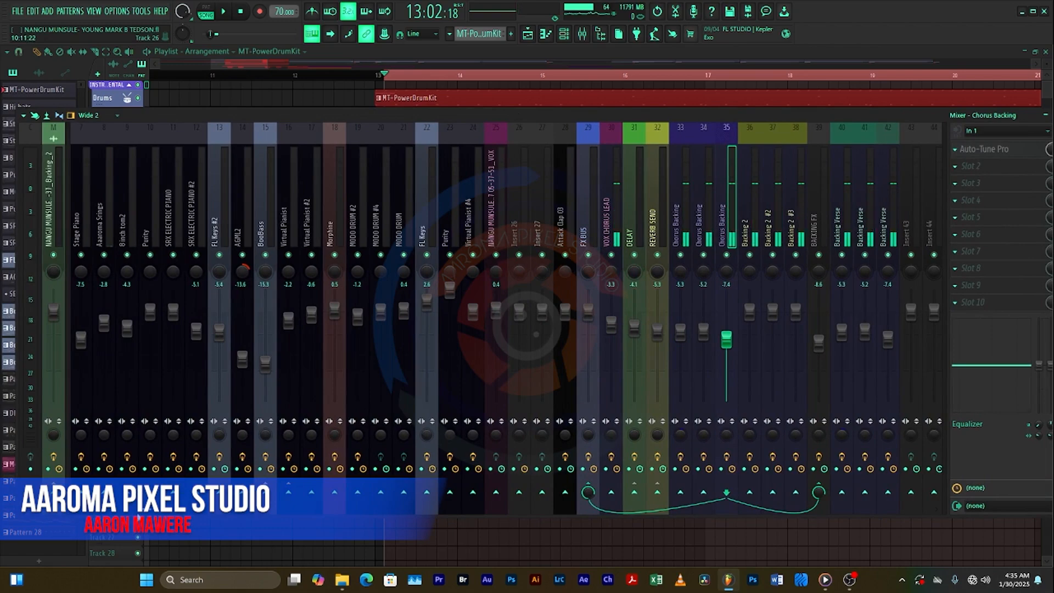
scroll(291, 283, "left", 3)
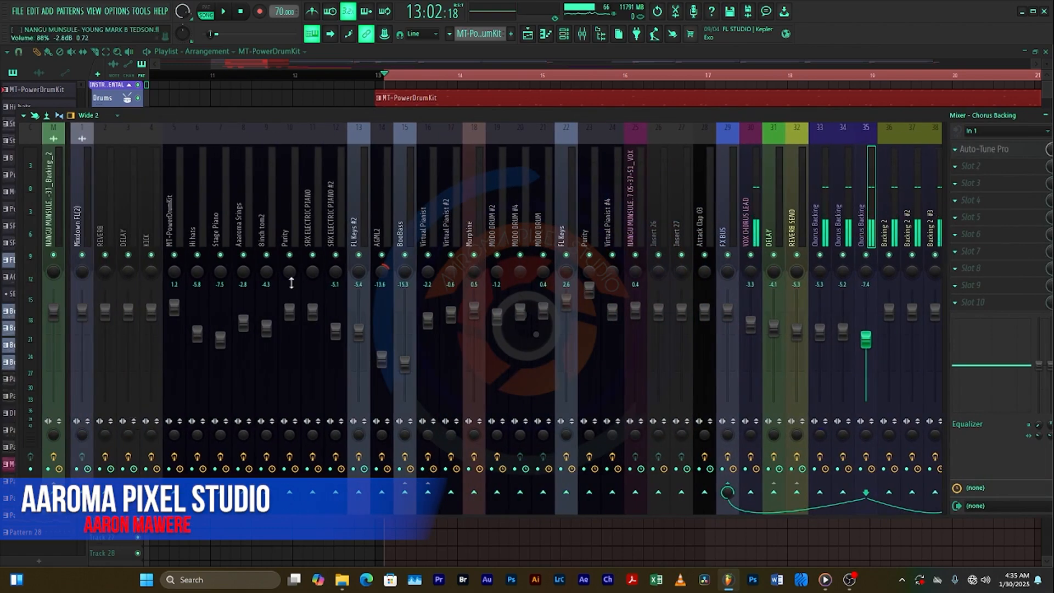
left_click_drag(426, 114, 456, 113)
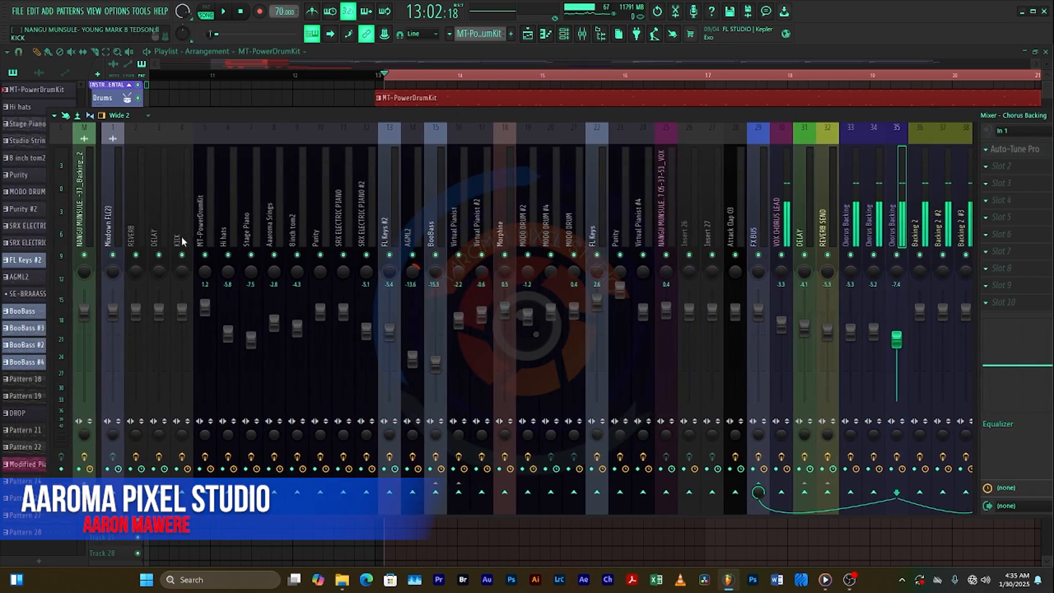
Solo the KICK mixer track together with its routed tracks and audition the selected bars
right_click(181, 255)
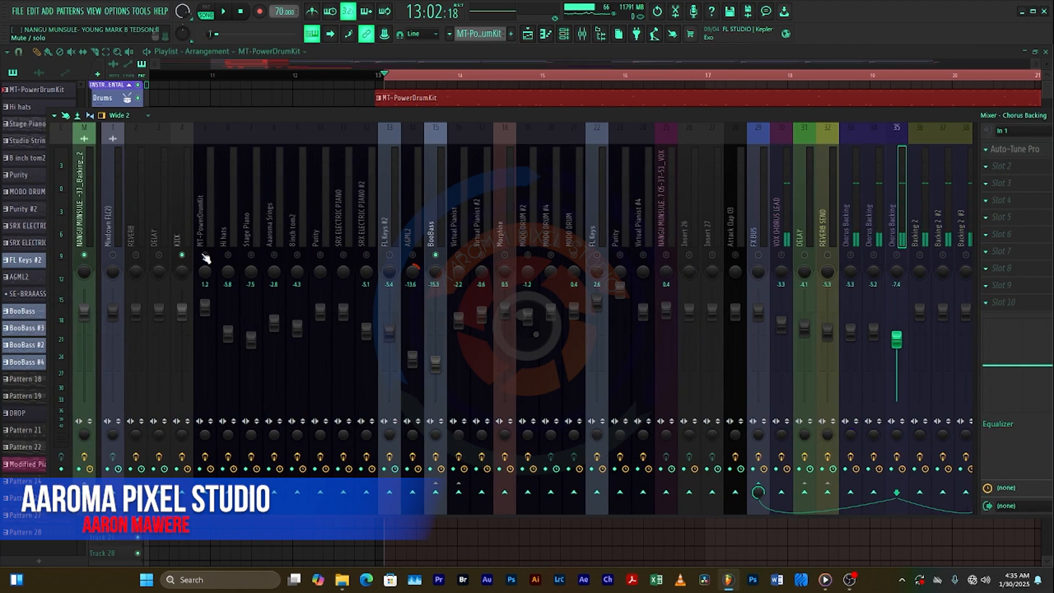
key("space")
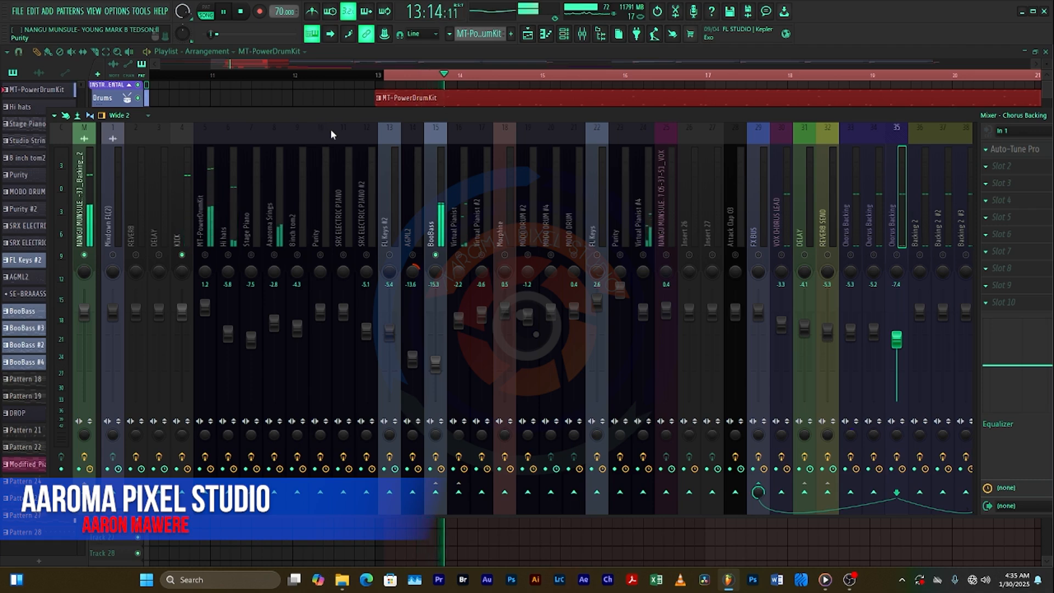
key("space")
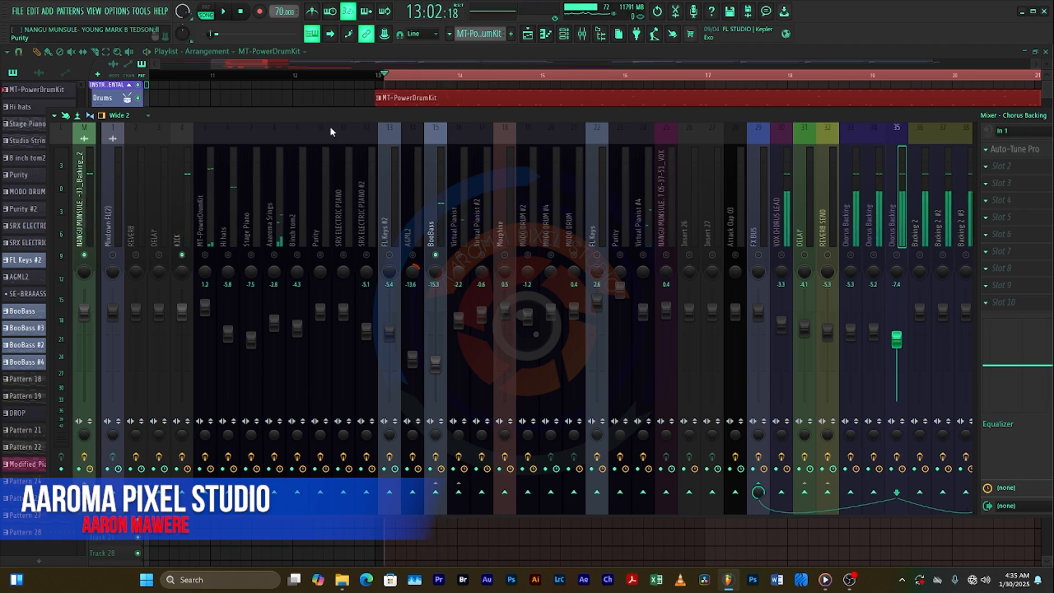
key("space")
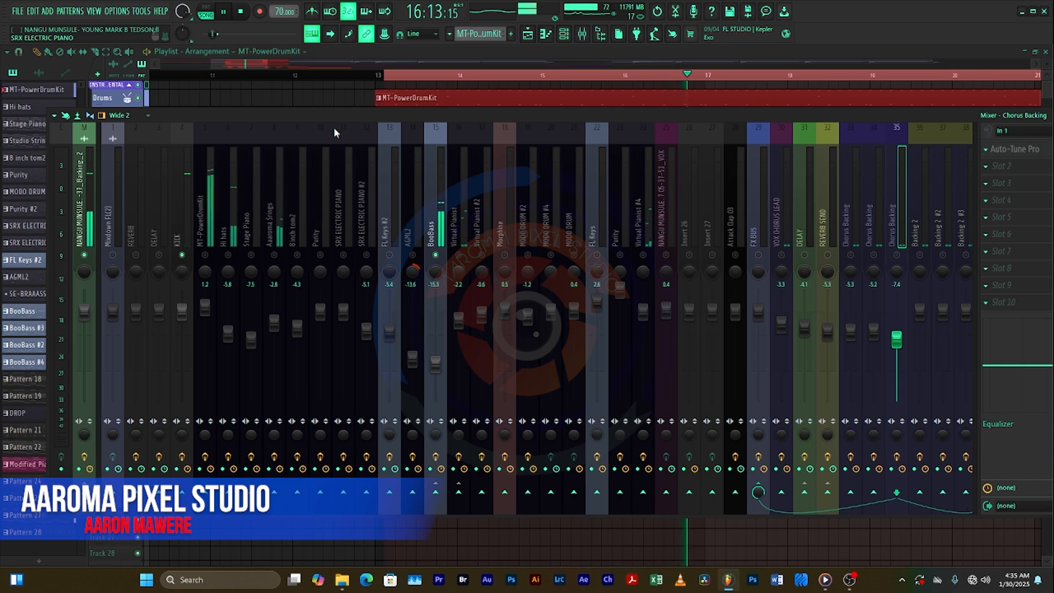
key("space")
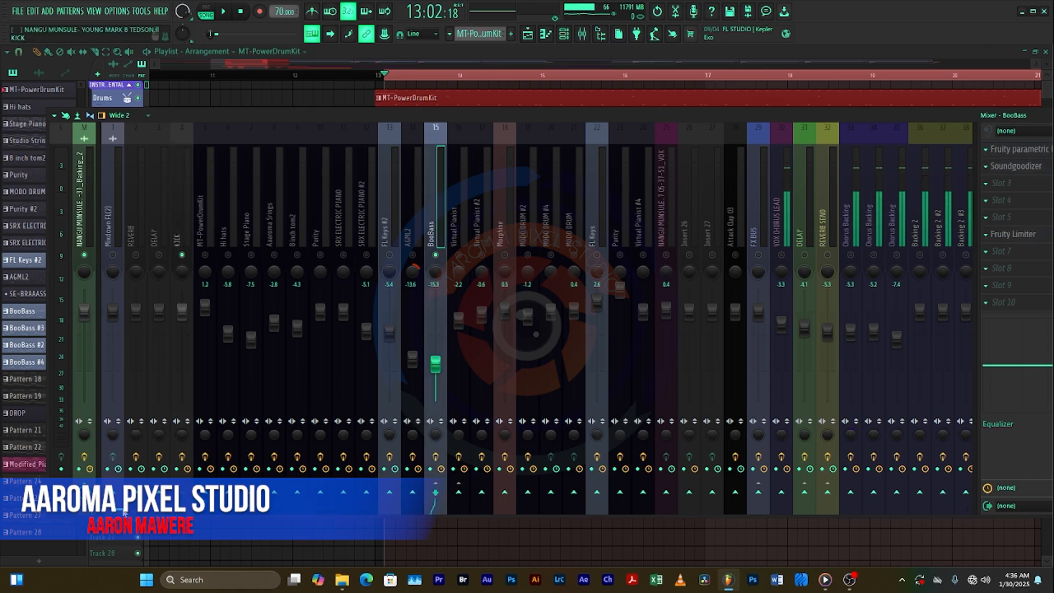
Open the Fruity Limiter on the BooBass mixer track and place its window clear for viewing
scroll(827, 177, "right", 1)
left_click_drag(842, 113, 814, 111)
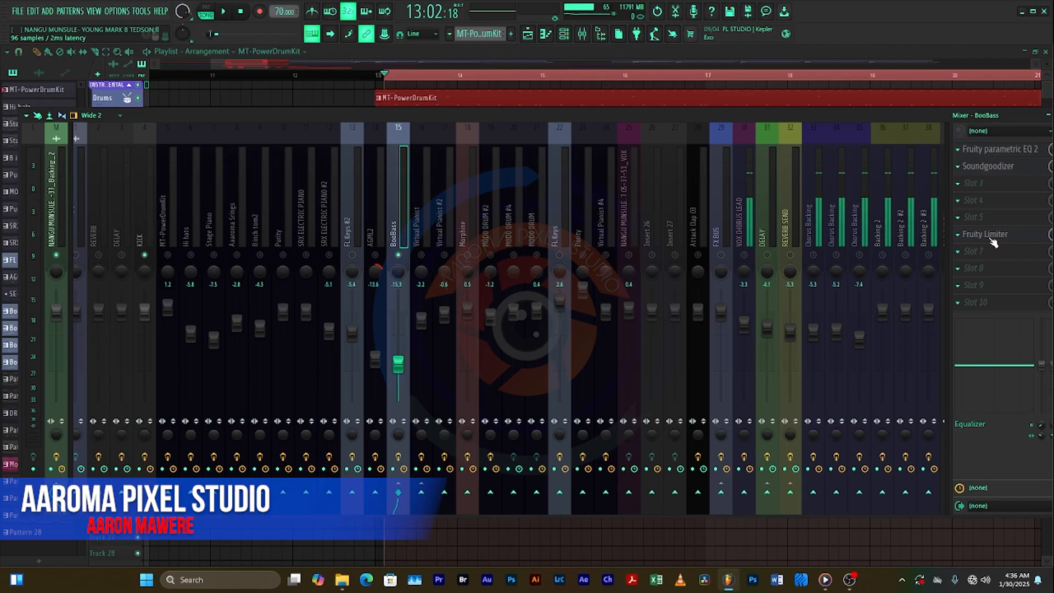
left_click(992, 240)
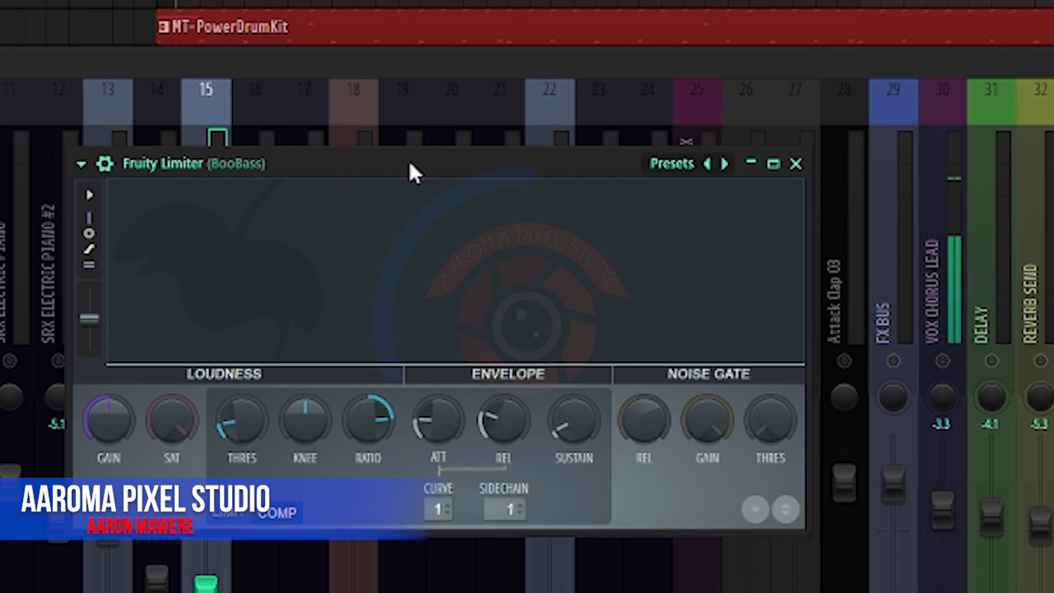
left_click_drag(409, 163, 409, 173)
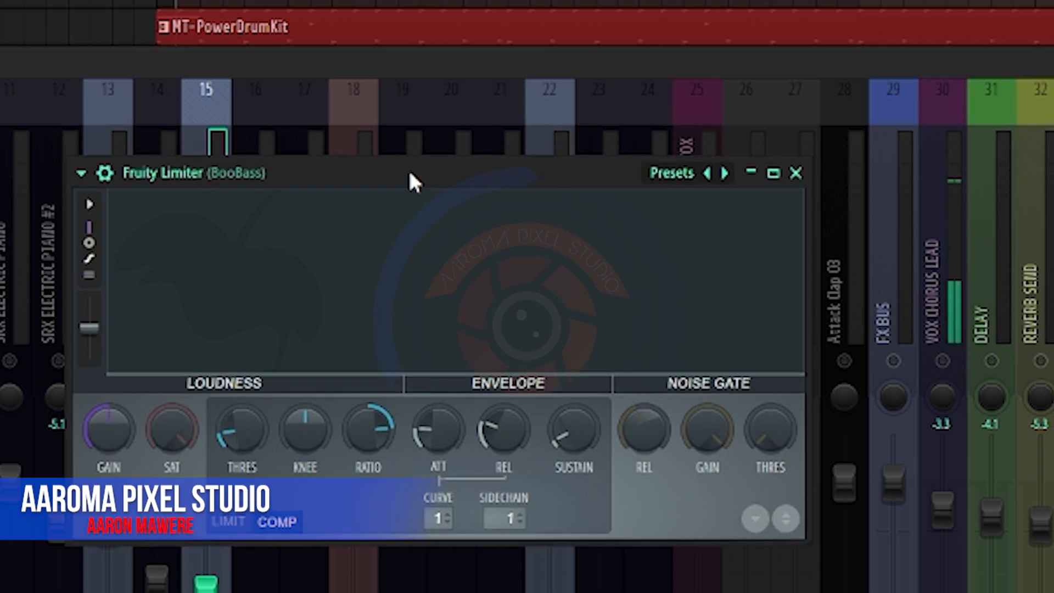
left_click_drag(409, 173, 406, 173)
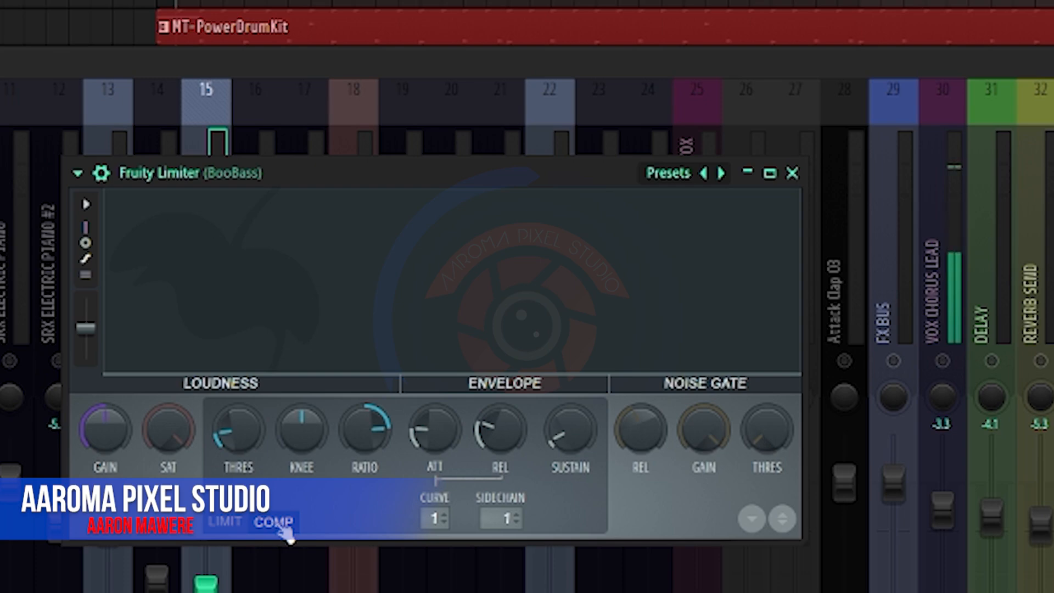
Choose KICK as the sidechain source for the compressor in the BooBass Fruity Limiter
left_click(498, 519)
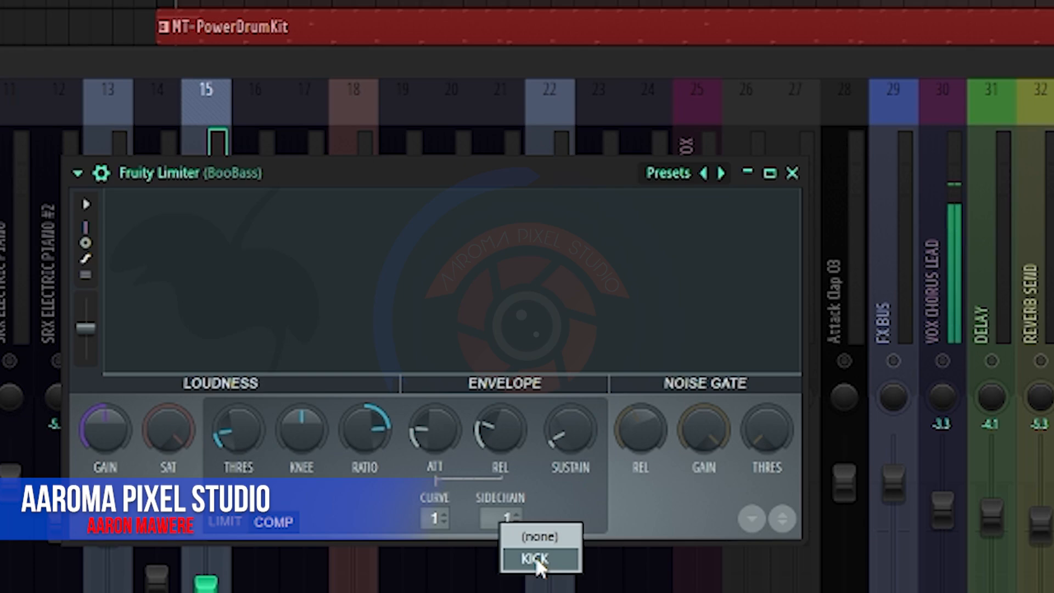
left_click_drag(453, 174, 459, 175)
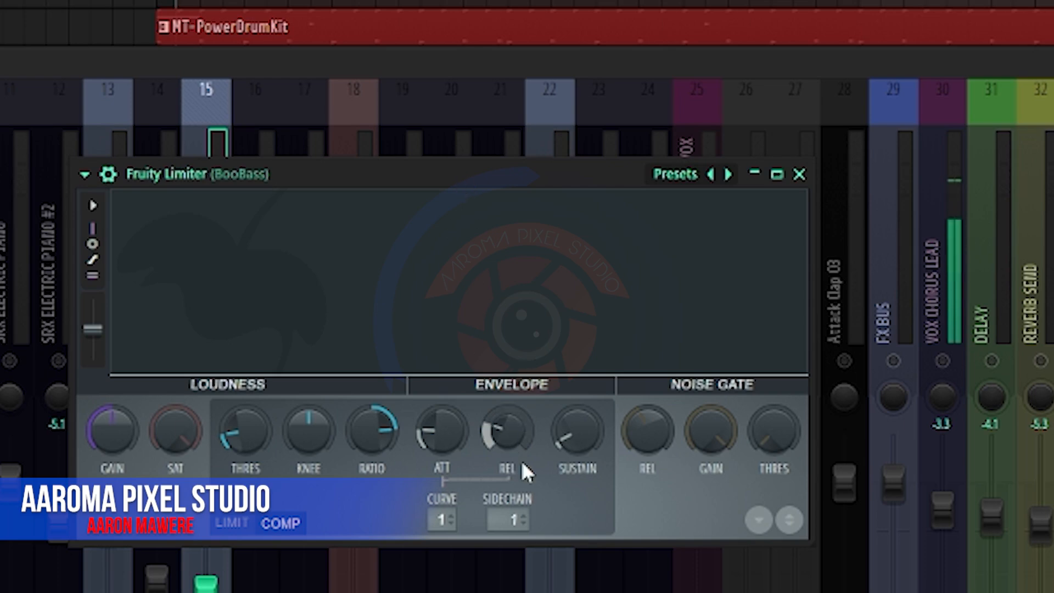
left_click(509, 520)
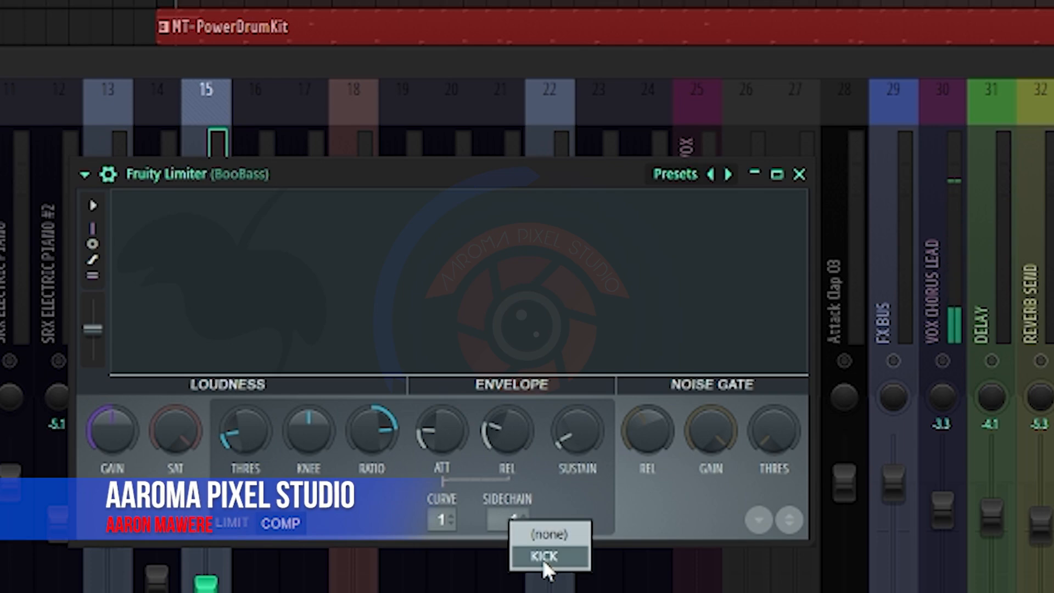
left_click(430, 173)
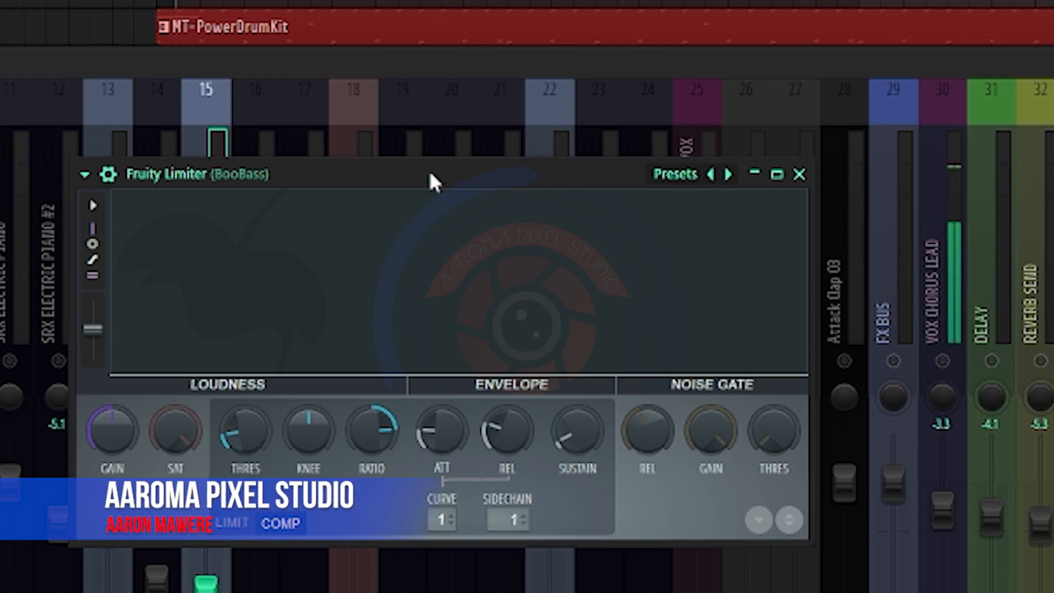
Keep the limiter window in clear view and play the selected bars to watch the kick duck the bass
left_click_drag(429, 173, 496, 173)
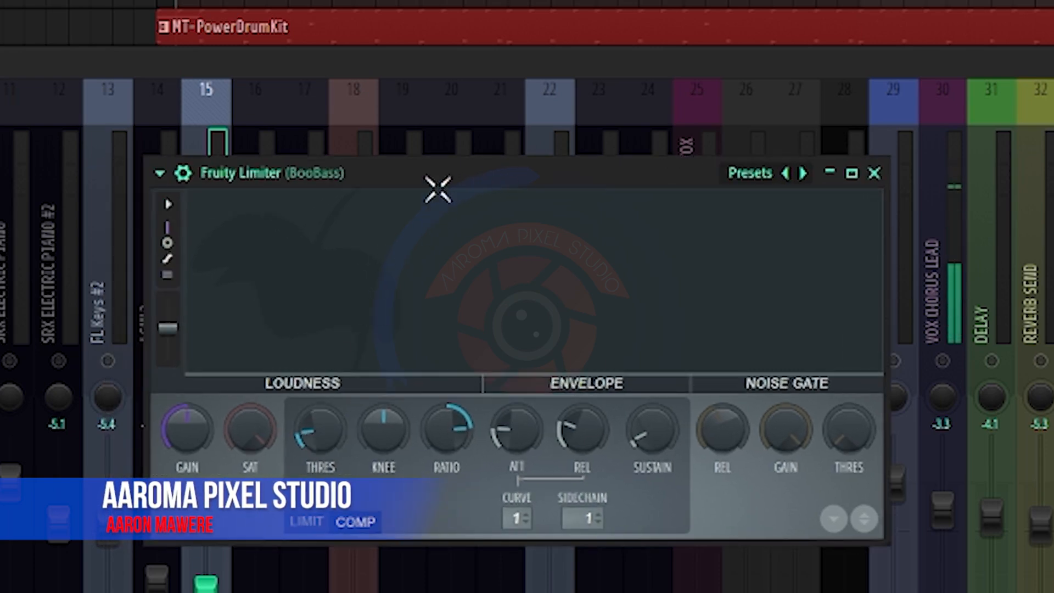
left_click_drag(438, 189, 436, 173)
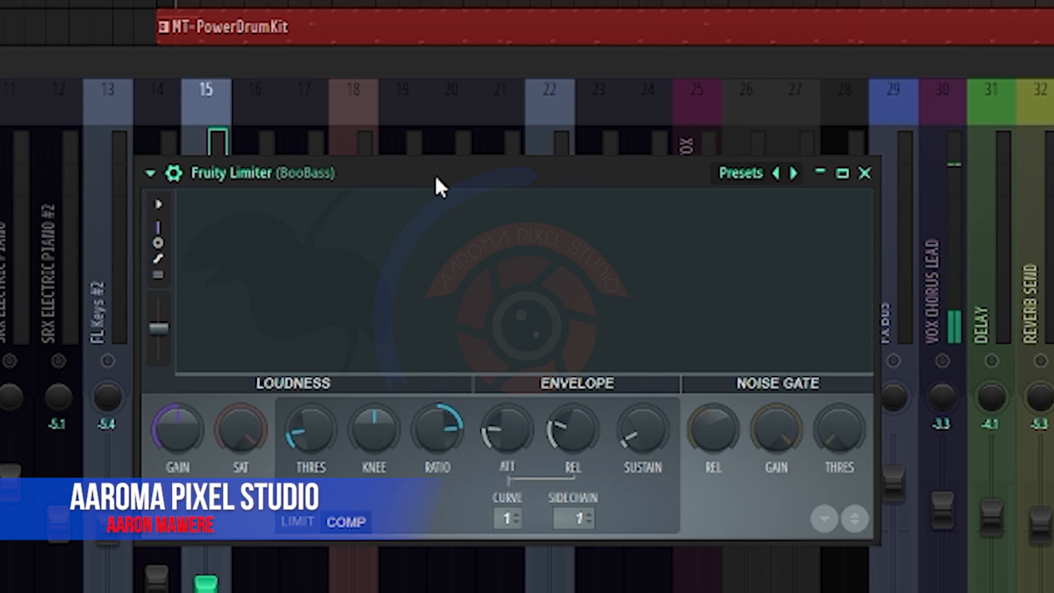
left_click_drag(424, 173, 419, 159)
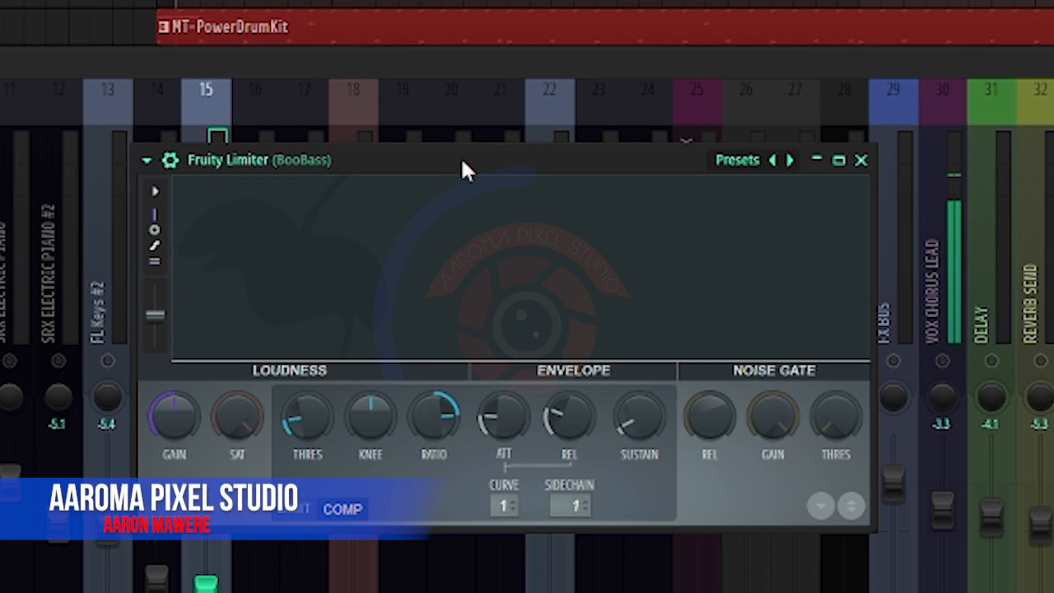
mouse_move(461, 162)
left_mouse_down()
mouse_move(463, 191)
mouse_move(466, 173)
left_mouse_up()
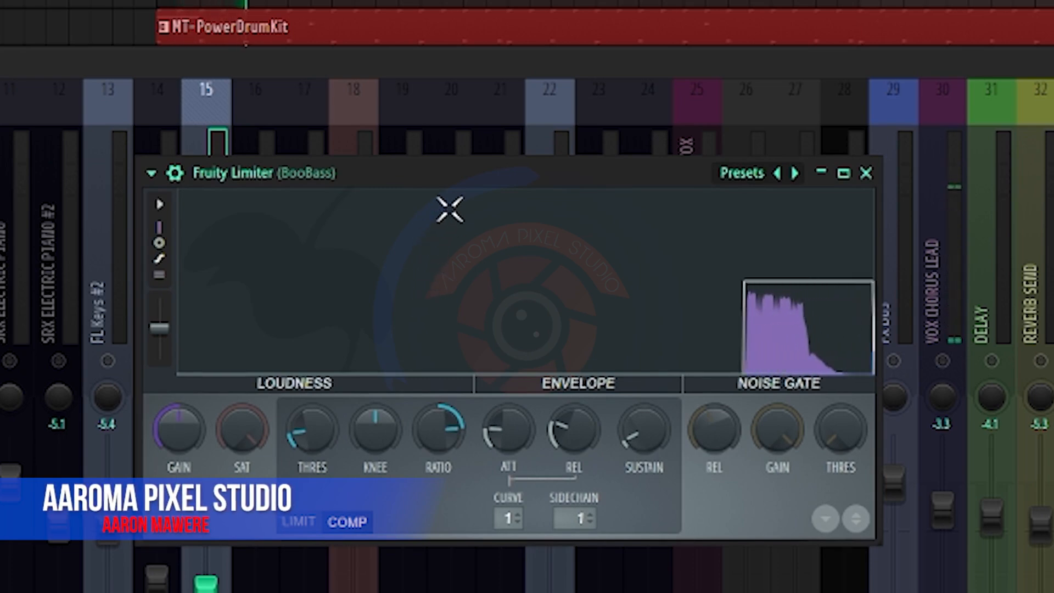
left_click_drag(452, 163, 463, 161)
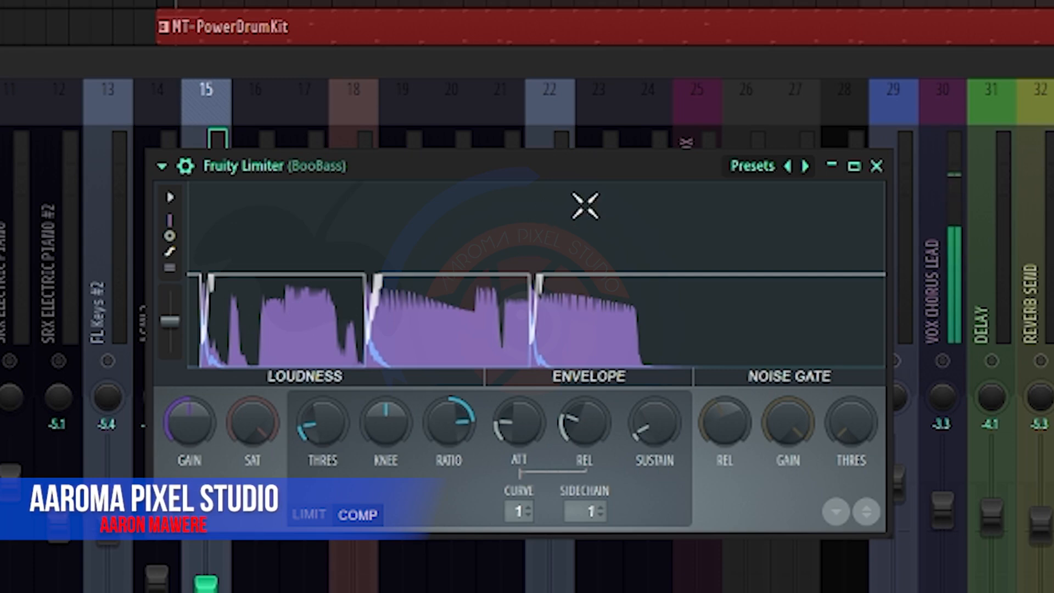
Try different compressor thresholds, lower the threshold to its minimum, and play the selection to demonstrate the strongest ducking
left_click_drag(345, 430, 324, 461)
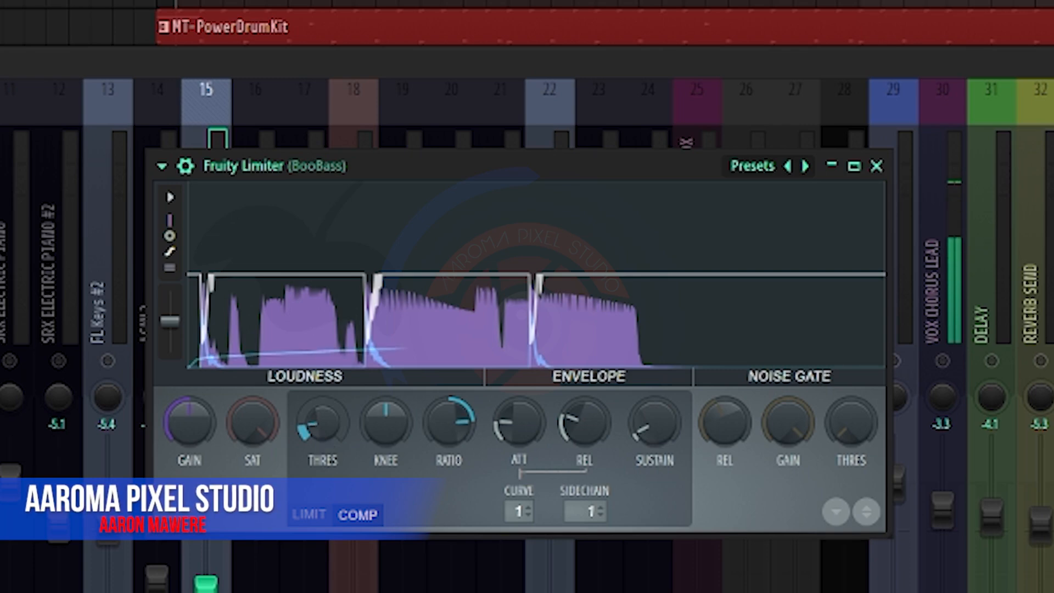
left_click_drag(318, 432, 318, 412)
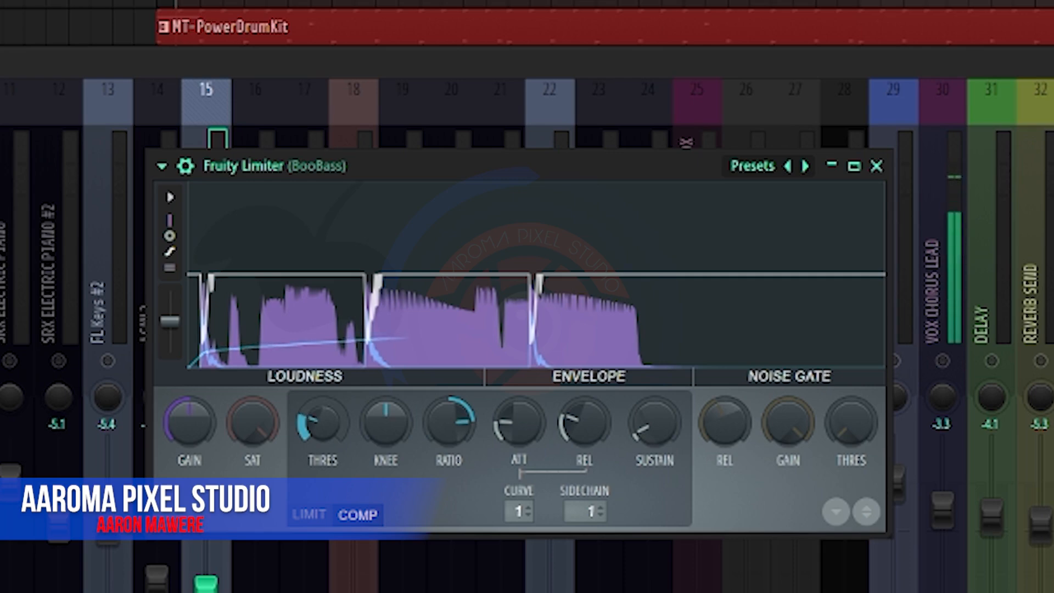
left_click_drag(322, 423, 322, 443)
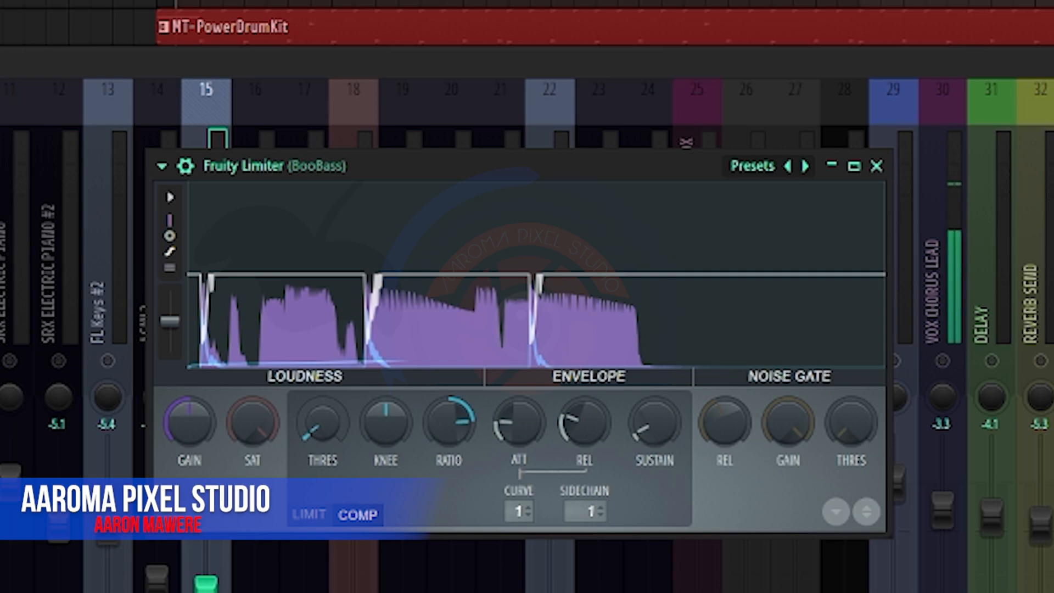
left_click_drag(323, 423, 323, 437)
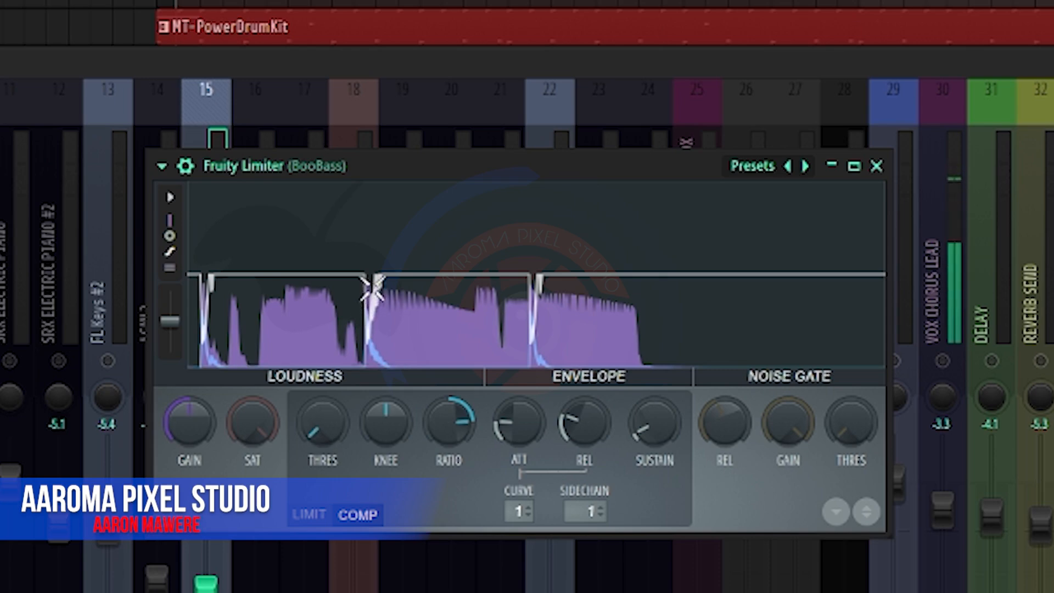
left_click_drag(470, 166, 492, 144)
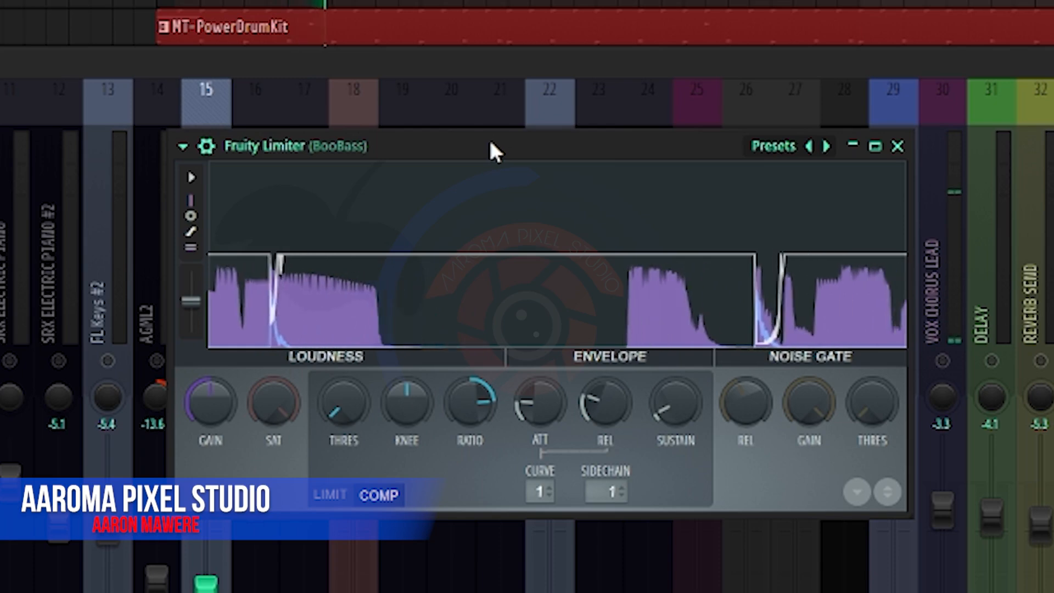
left_click_drag(492, 143, 473, 140)
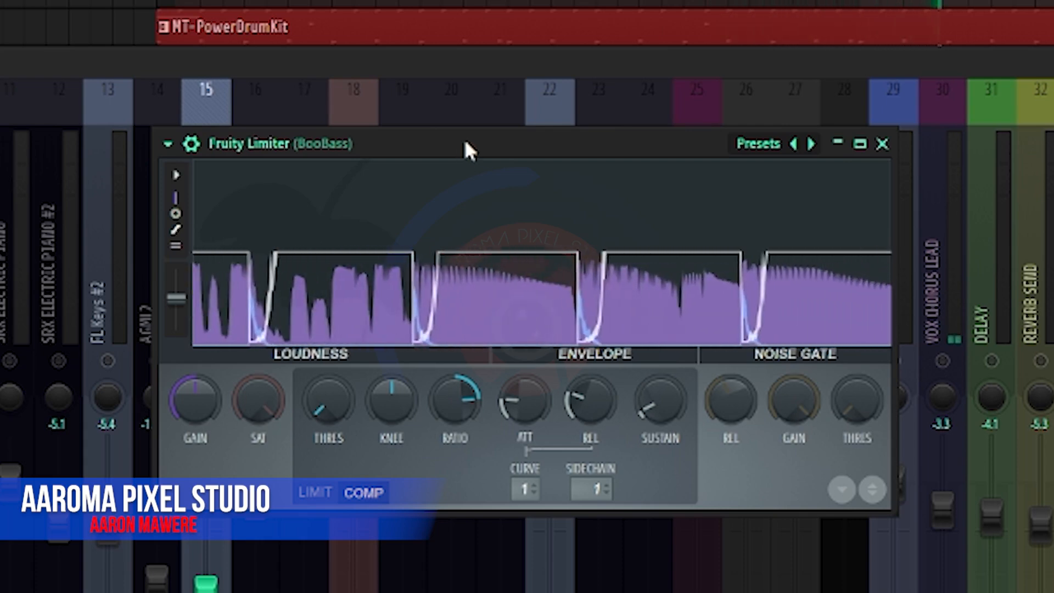
mouse_move(465, 142)
left_mouse_down()
mouse_move(462, 155)
mouse_move(463, 144)
left_mouse_up()
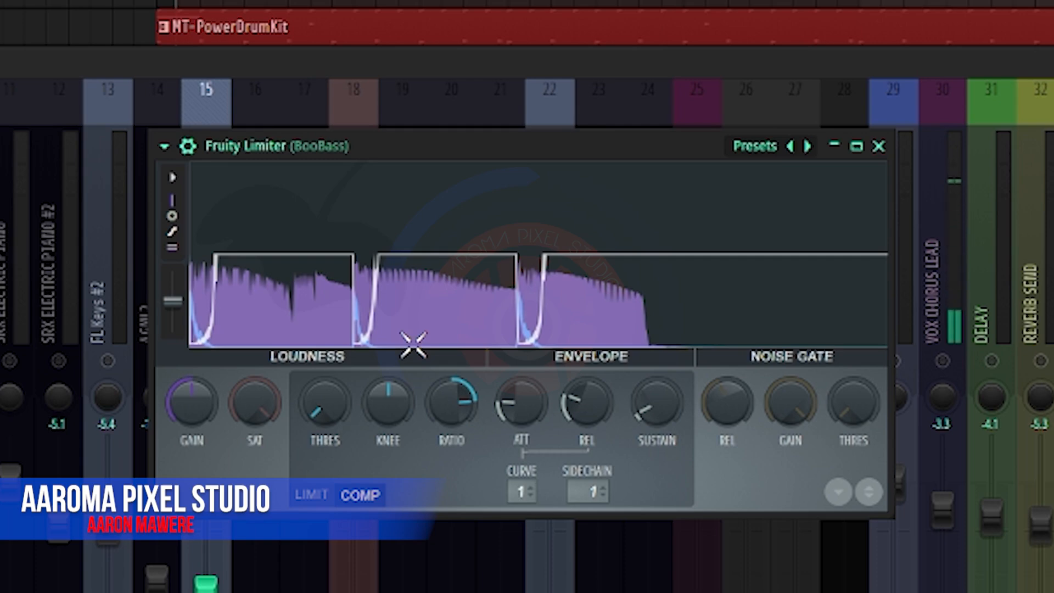
left_click_drag(519, 155, 519, 151)
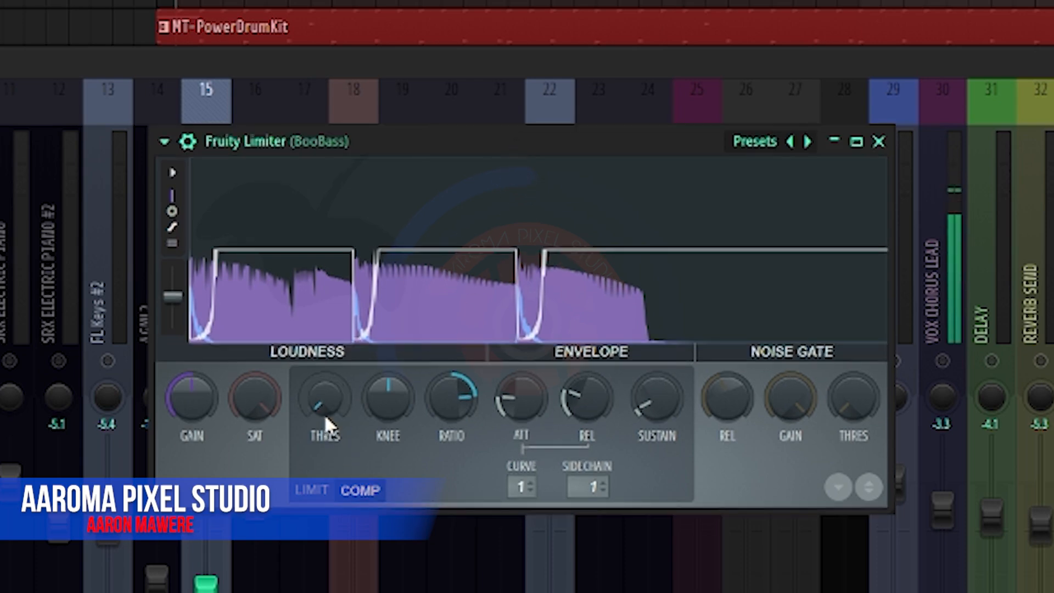
Raise the compressor threshold off its minimum, compare a very high setting during playback, and bring it back to a fairly low setting
left_click_drag(324, 412, 324, 403)
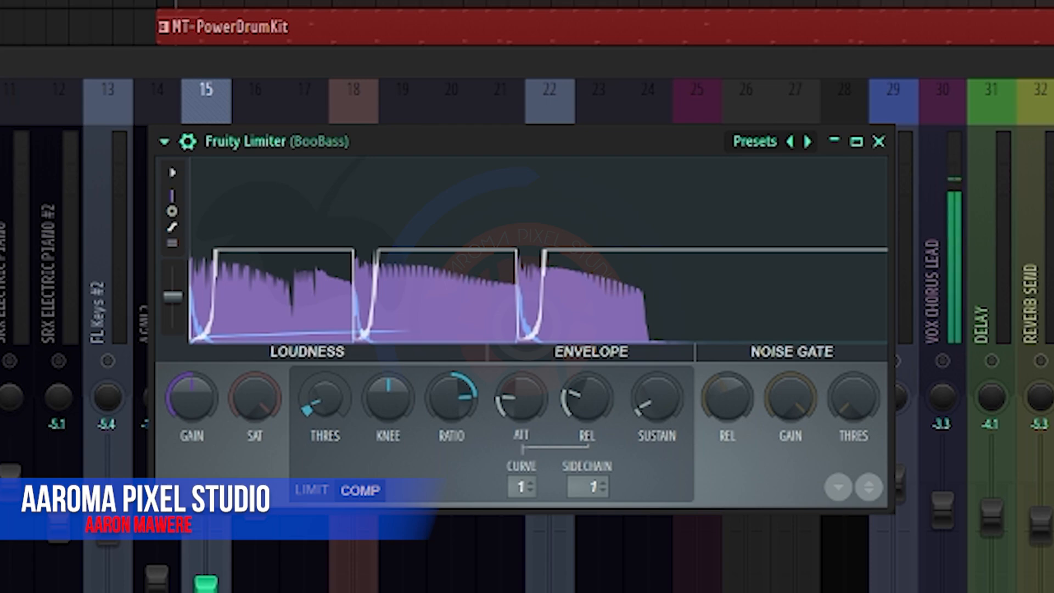
left_click_drag(324, 403, 319, 401)
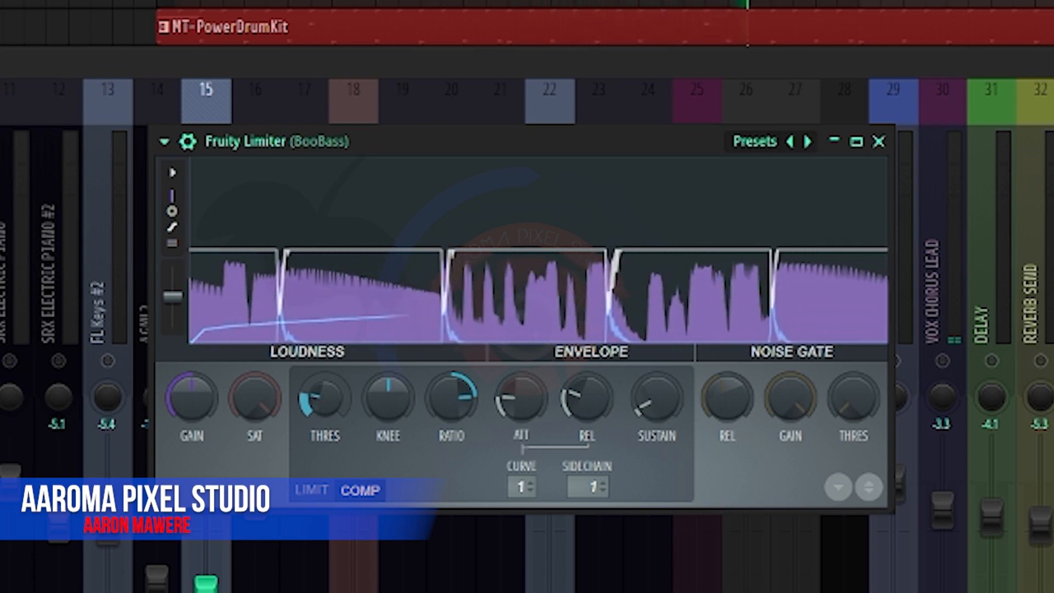
left_click_drag(325, 397, 325, 335)
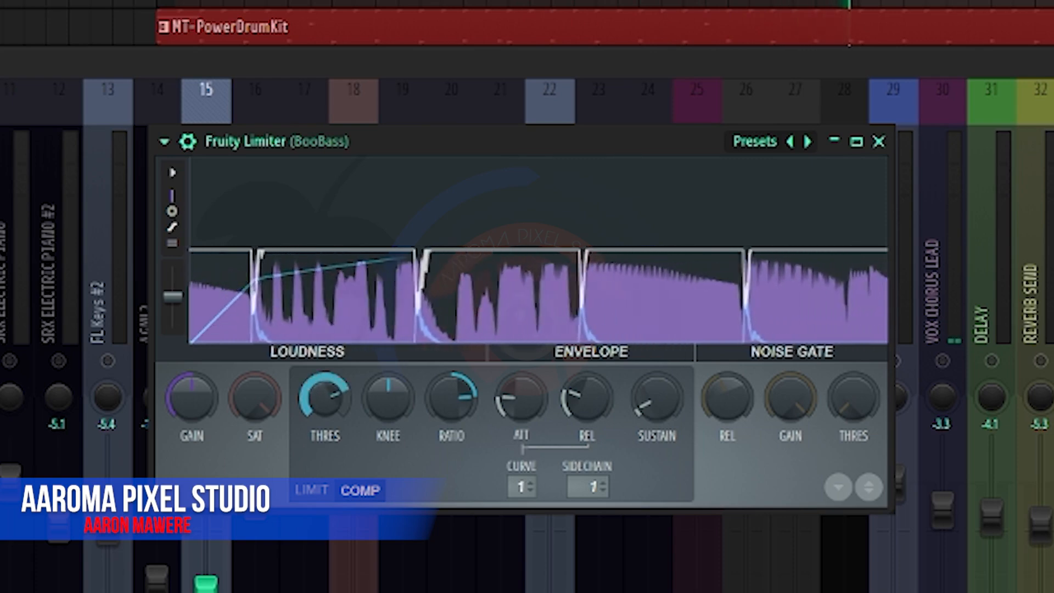
left_click_drag(325, 397, 325, 439)
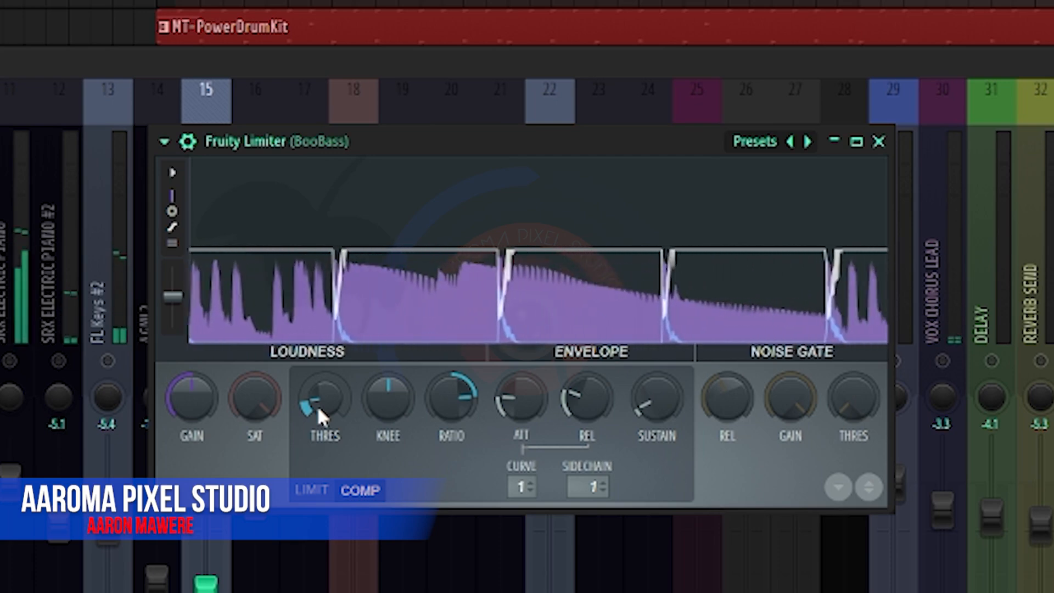
left_click_drag(318, 408, 318, 409)
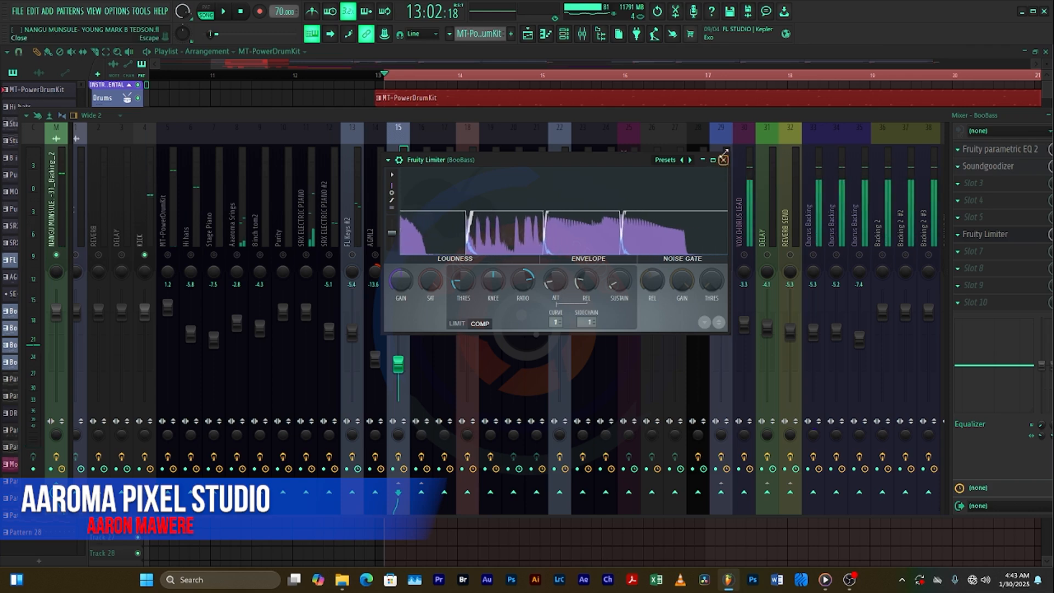
Close the Fruity Limiter and unsolo the KICK so that all mixer tracks are active again
left_click(878, 141)
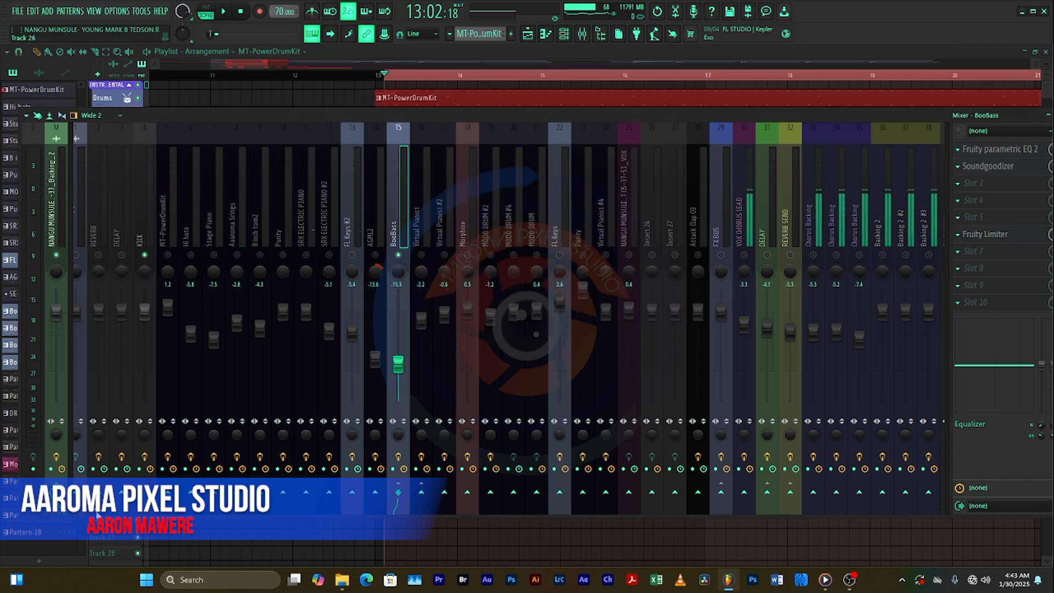
left_click_drag(97, 512, 82, 511)
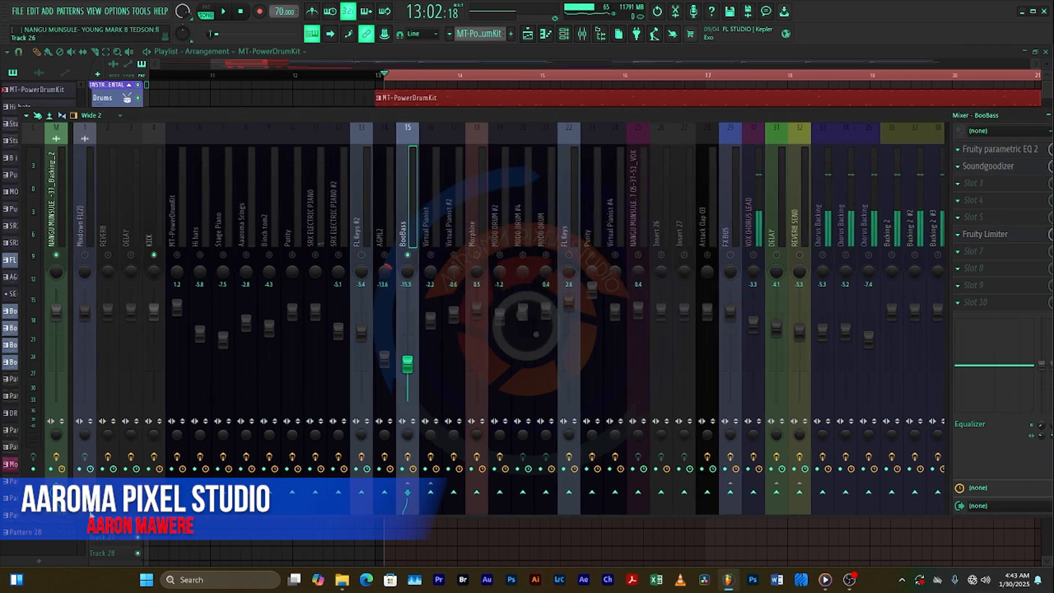
right_click(154, 255)
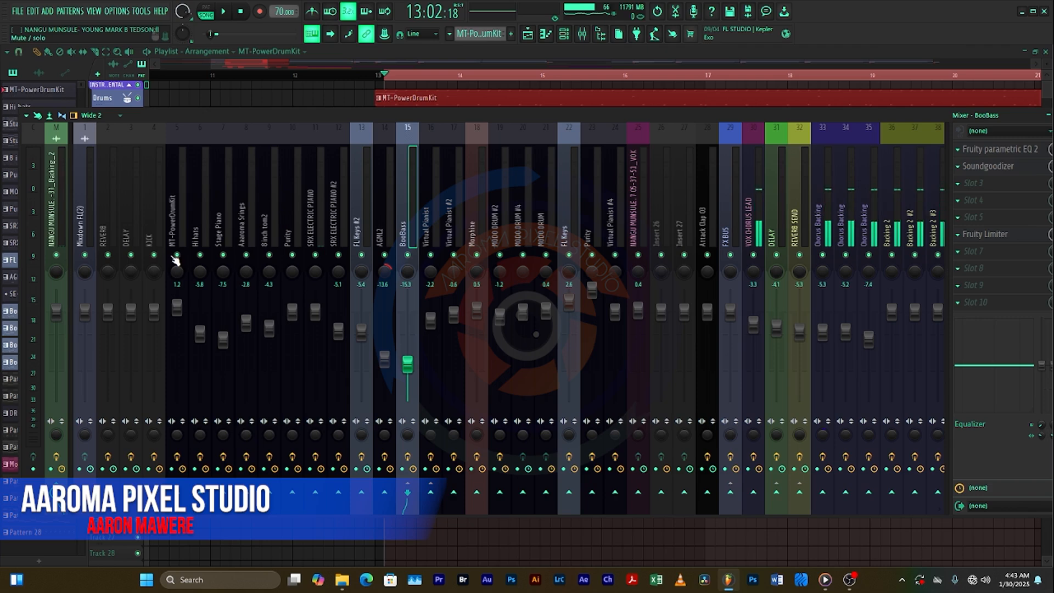
Select the KICK mixer track, inspect its Soundgoodizer effect, and close the effect window
left_click(148, 220)
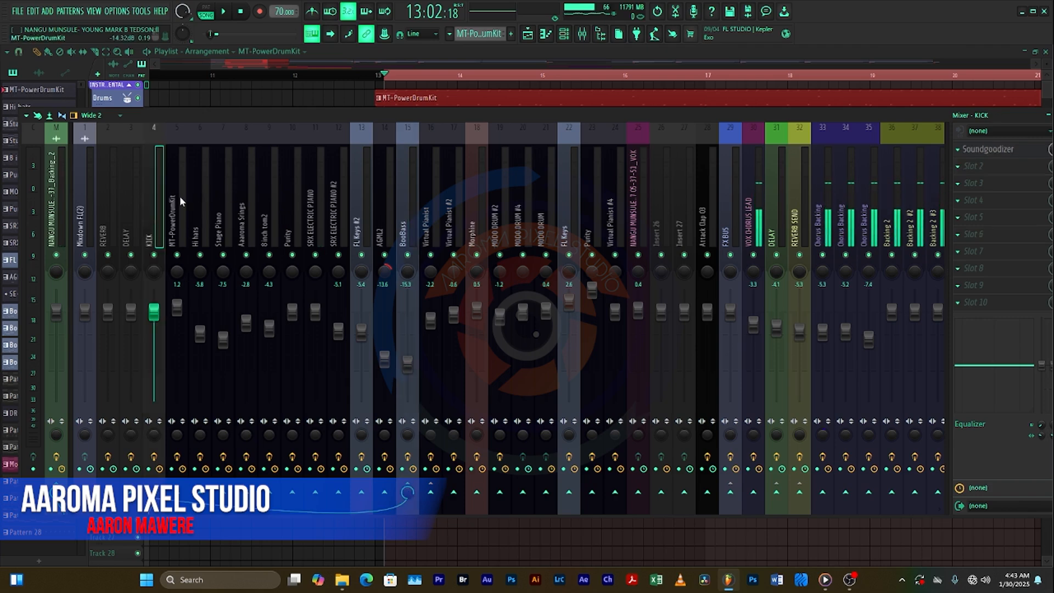
left_click_drag(628, 116, 635, 110)
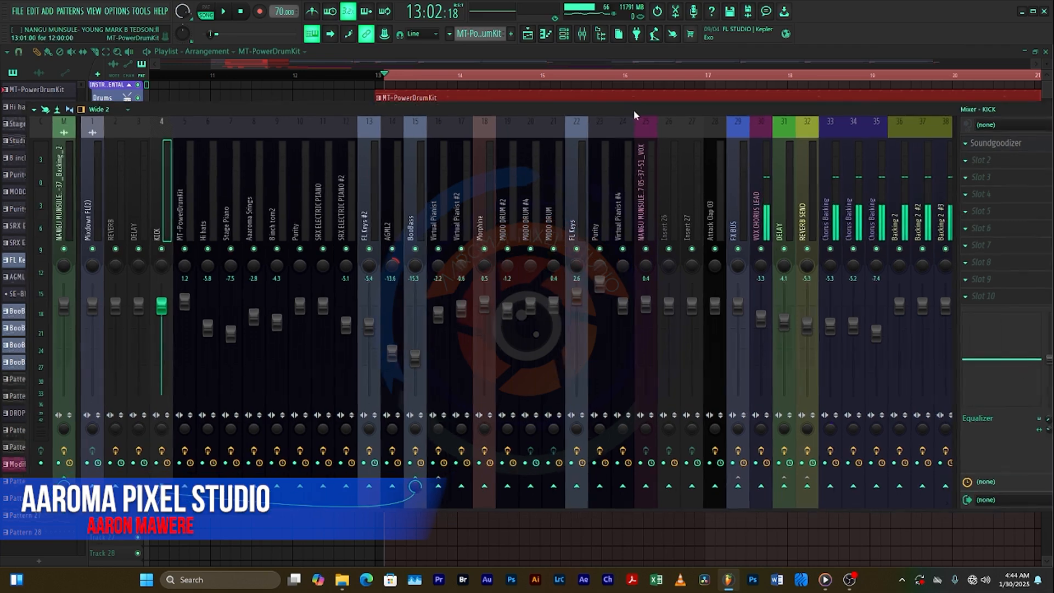
left_click(983, 145)
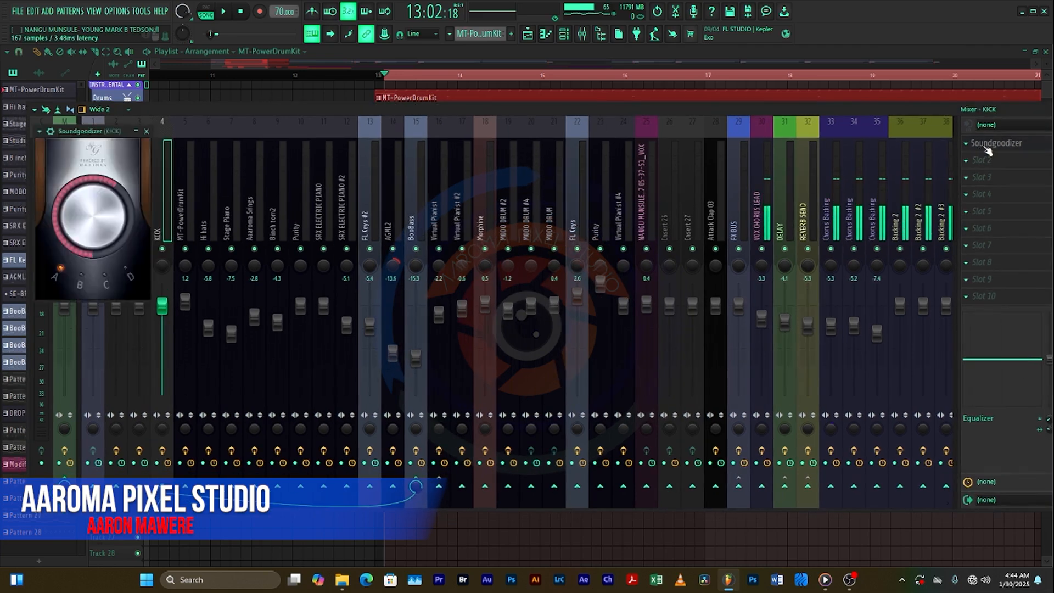
left_click_drag(73, 134, 98, 133)
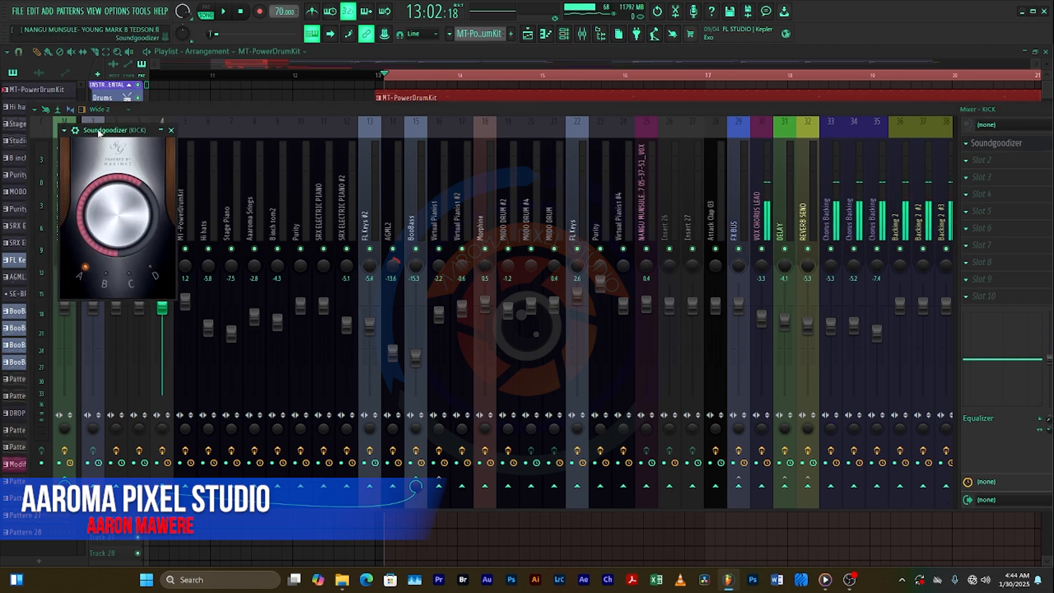
left_click(172, 130)
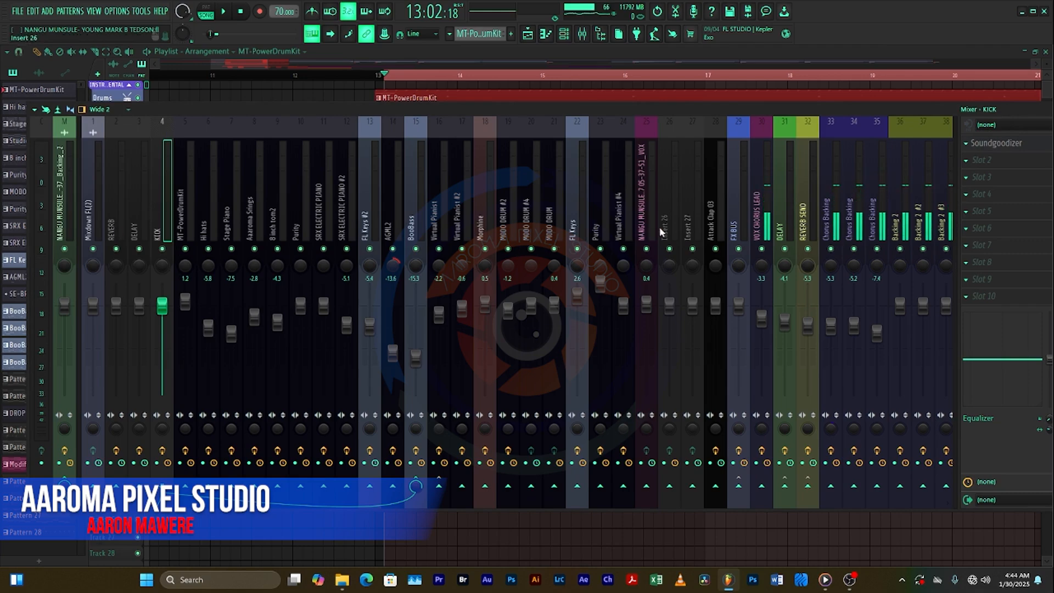
left_click_drag(549, 107, 547, 100)
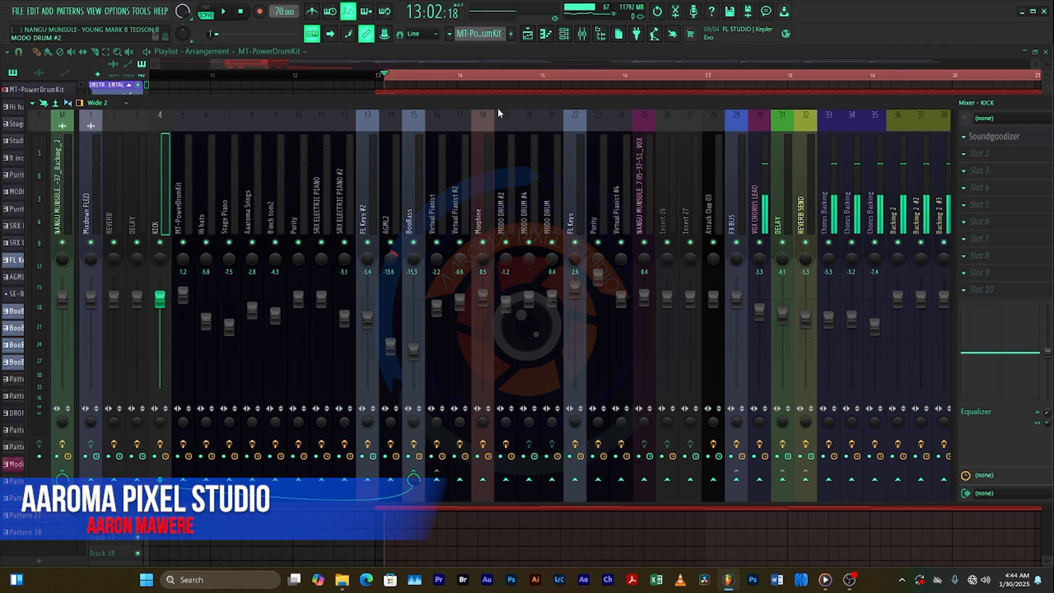
left_click_drag(505, 102, 489, 108)
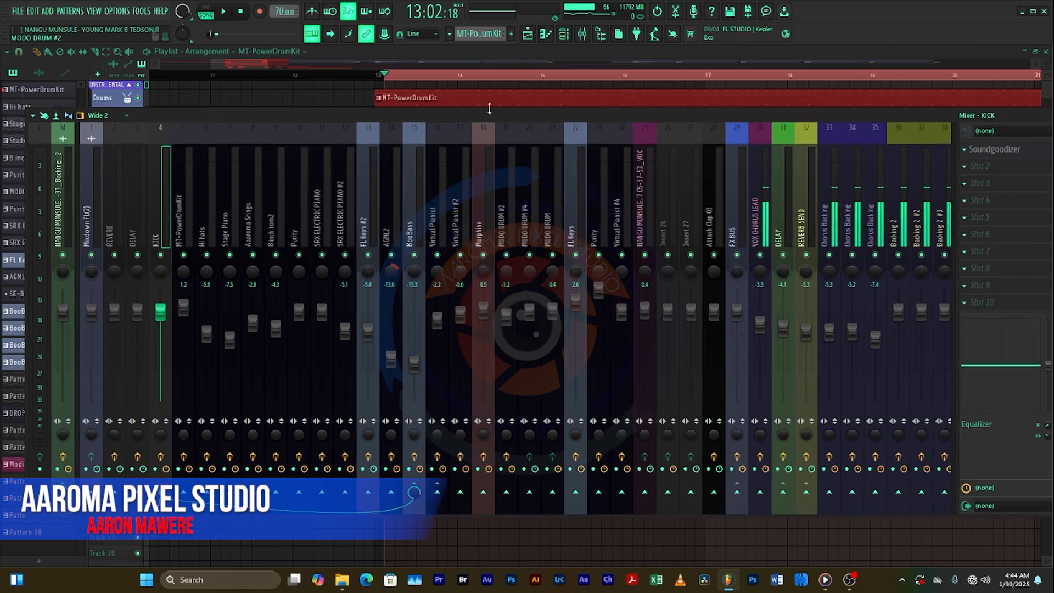
Return to the playlist at bar 13, collapse the instrumental track group, and bring the VOCALS tracks into view
left_click(382, 77)
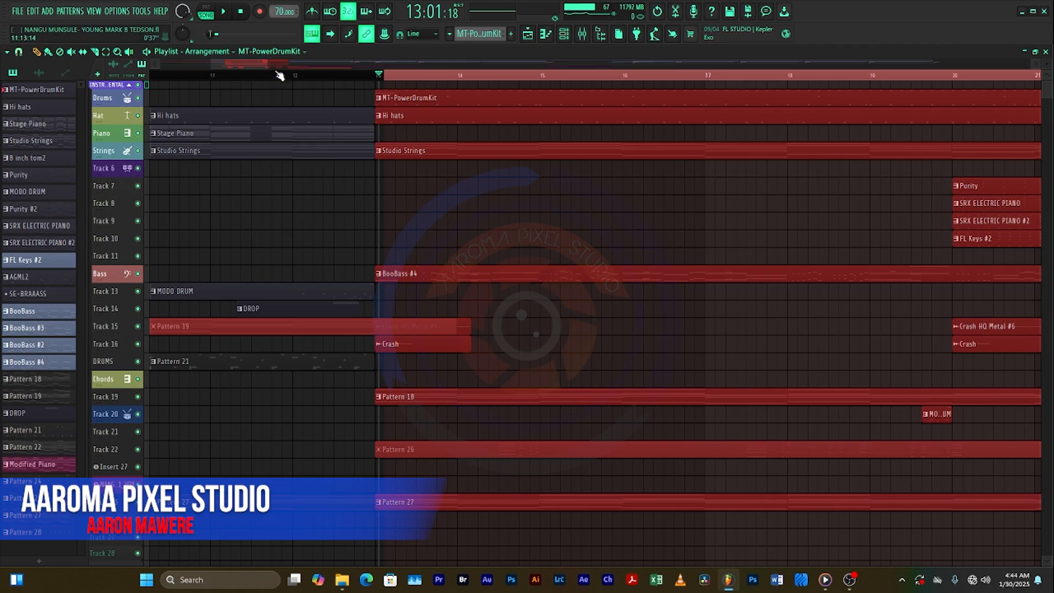
scroll(260, 65, "right", 3)
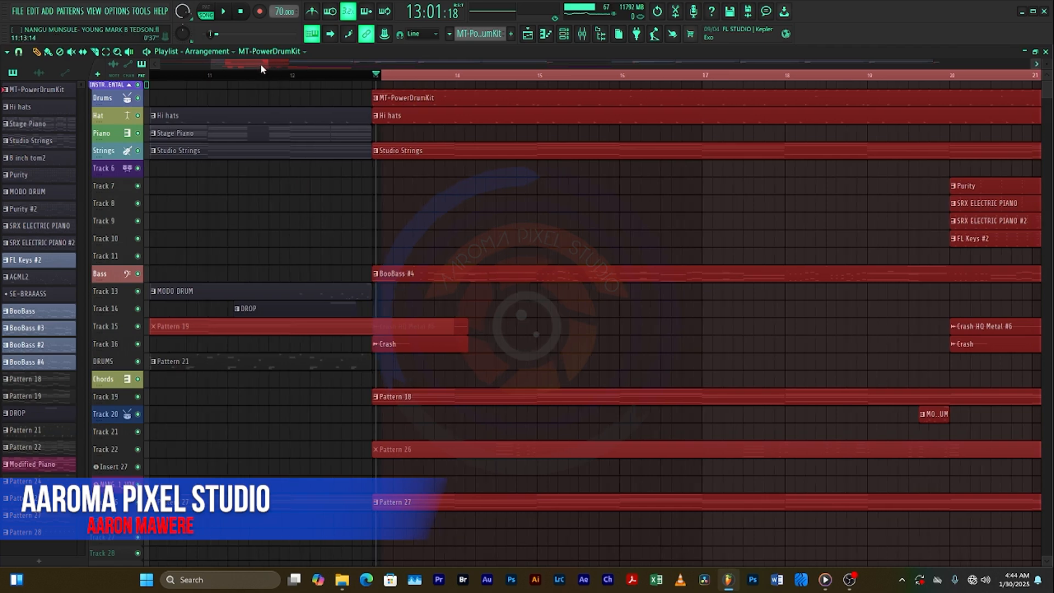
left_click(132, 87)
scroll(307, 360, "down", 2)
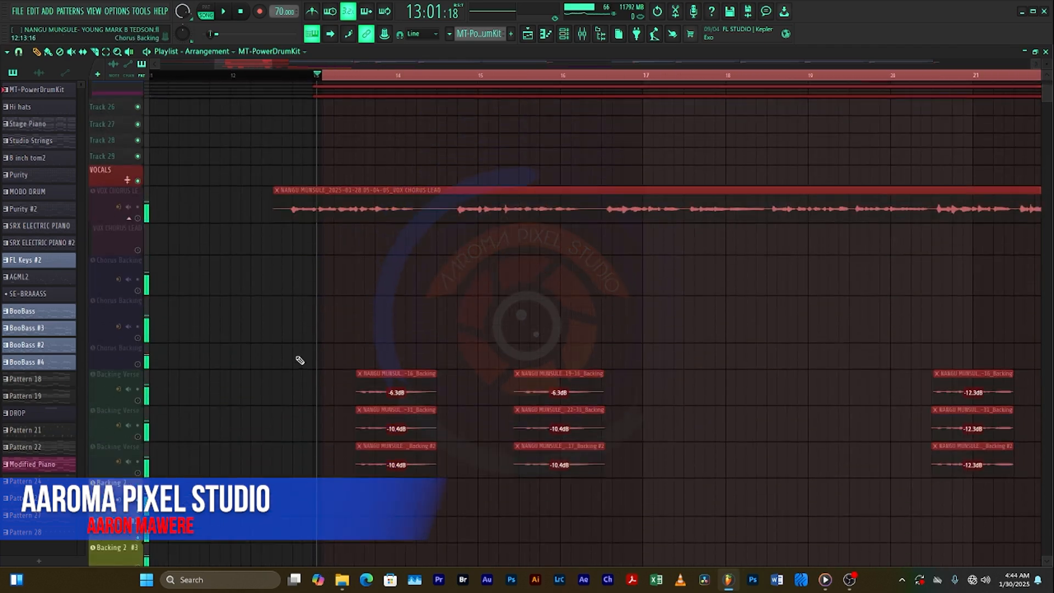
Unmute the first VOX CHORUS LEAD track and play the chorus section from around bar 13
left_click(136, 255)
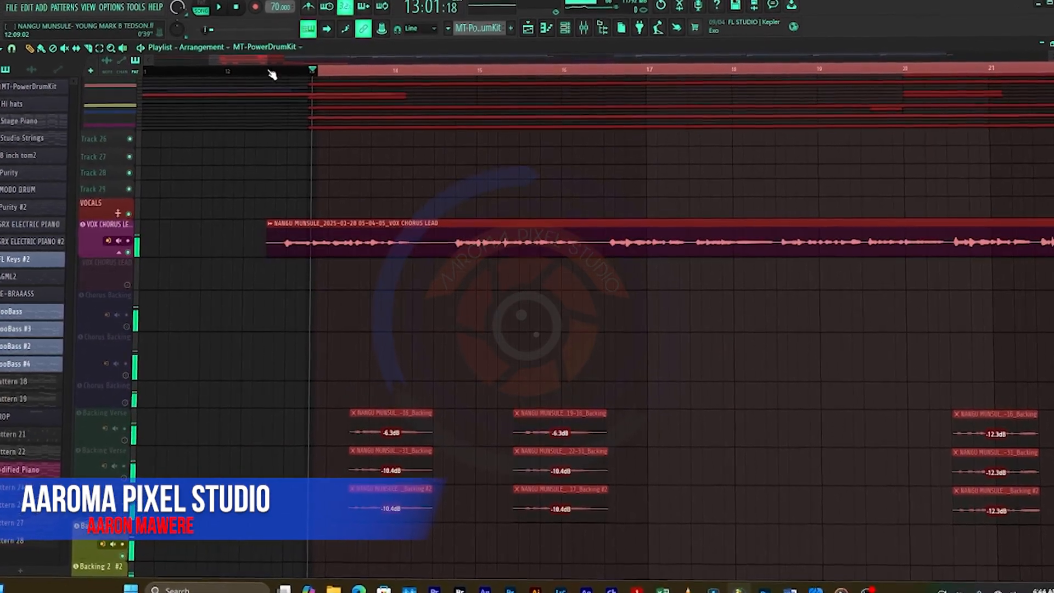
left_click(274, 72)
key("space")
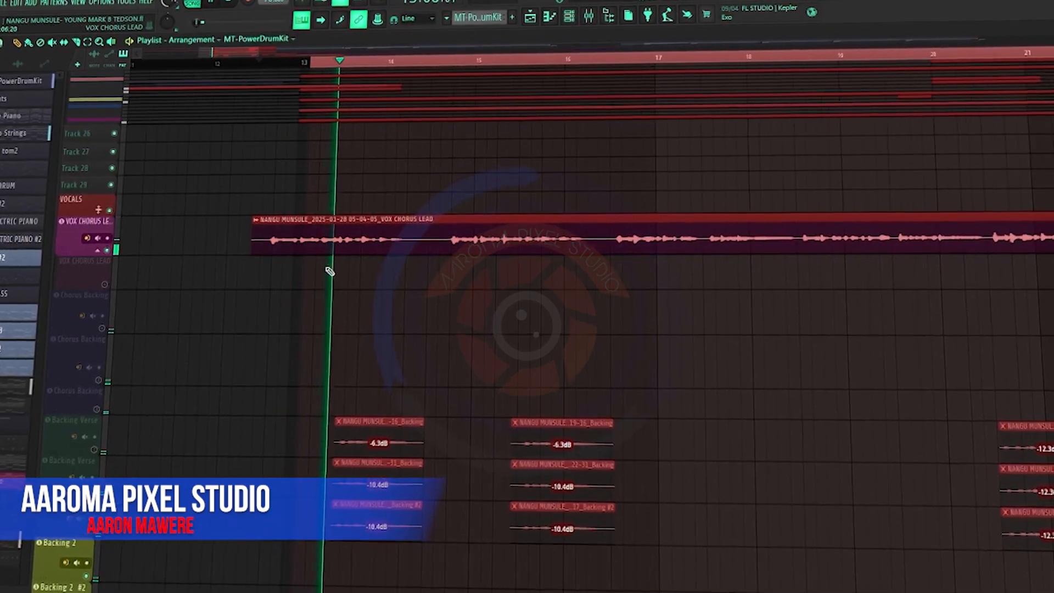
scroll(450, 340, "up", 1)
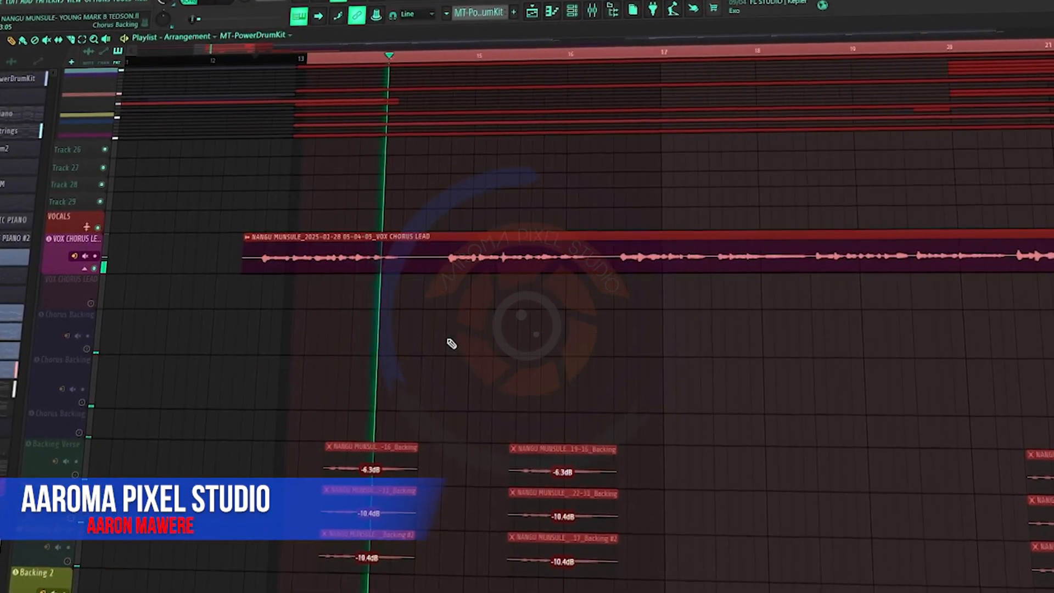
scroll(529, 201, "up", 1)
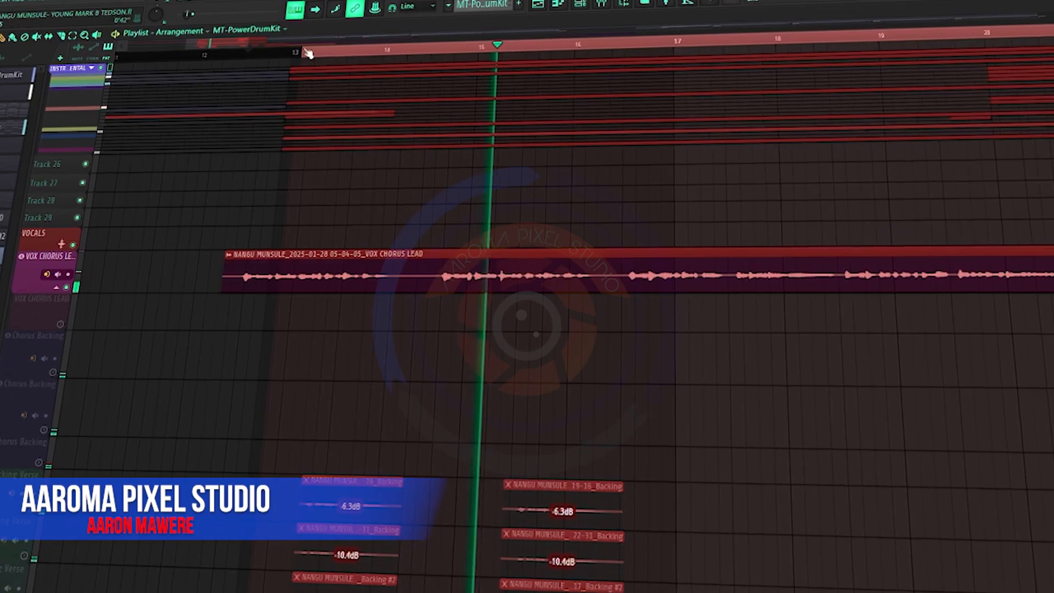
left_click(234, 42)
left_click_drag(219, 40, 281, 37)
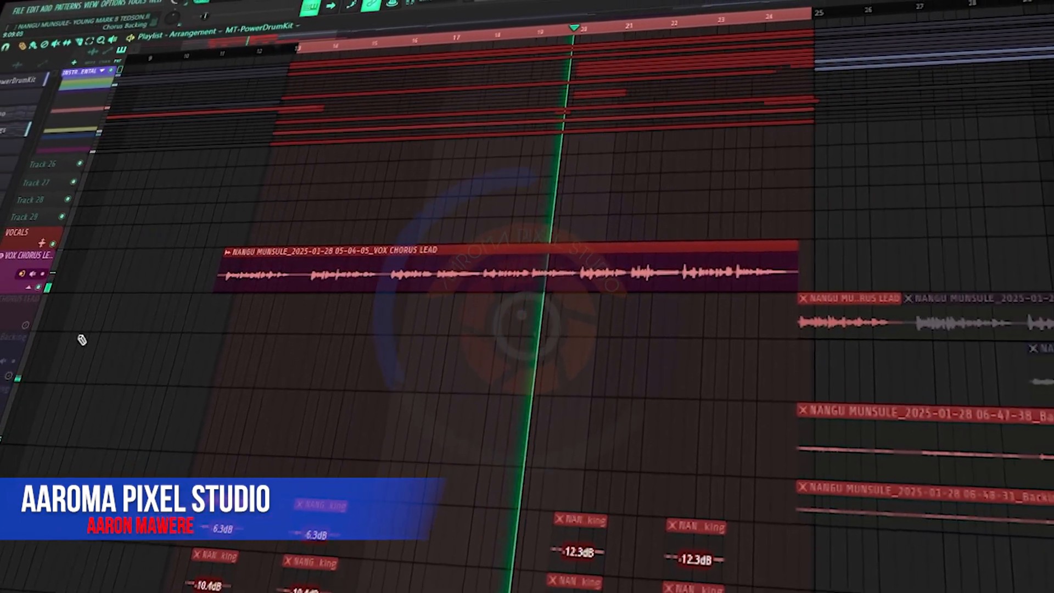
Unmute the second VOX CHORUS LEAD track, the three Chorus Backing tracks and the Backing Verse tracks
left_click(46, 325)
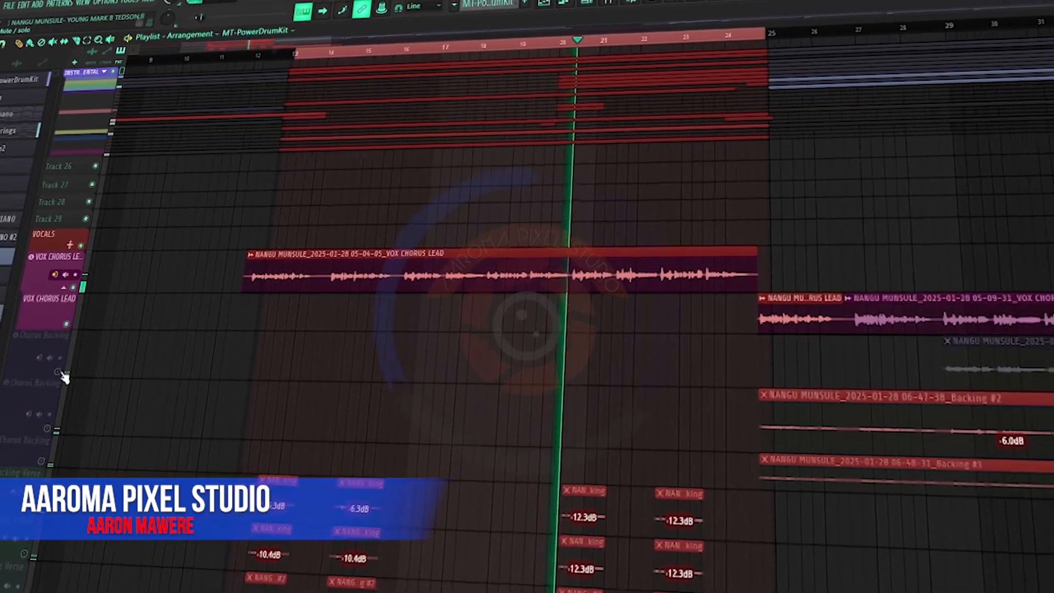
left_click(34, 374)
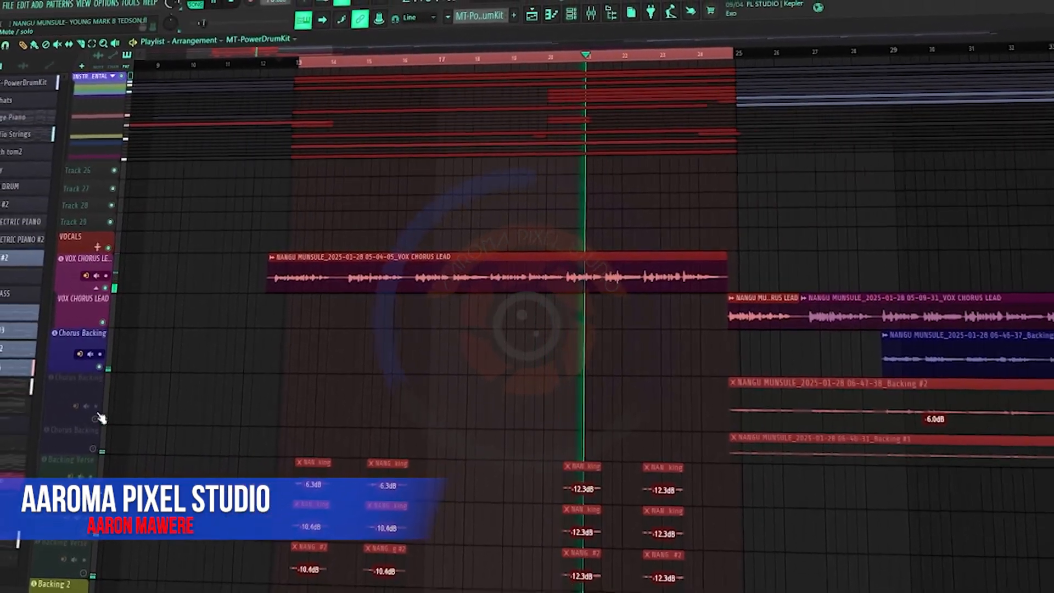
left_click(73, 424)
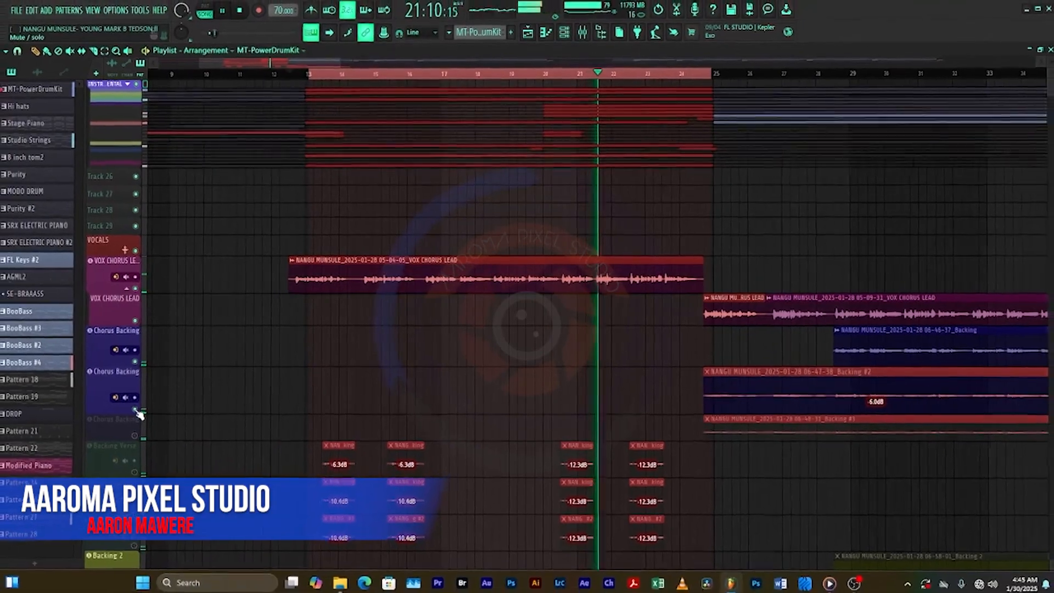
left_click(116, 415)
left_click(130, 413)
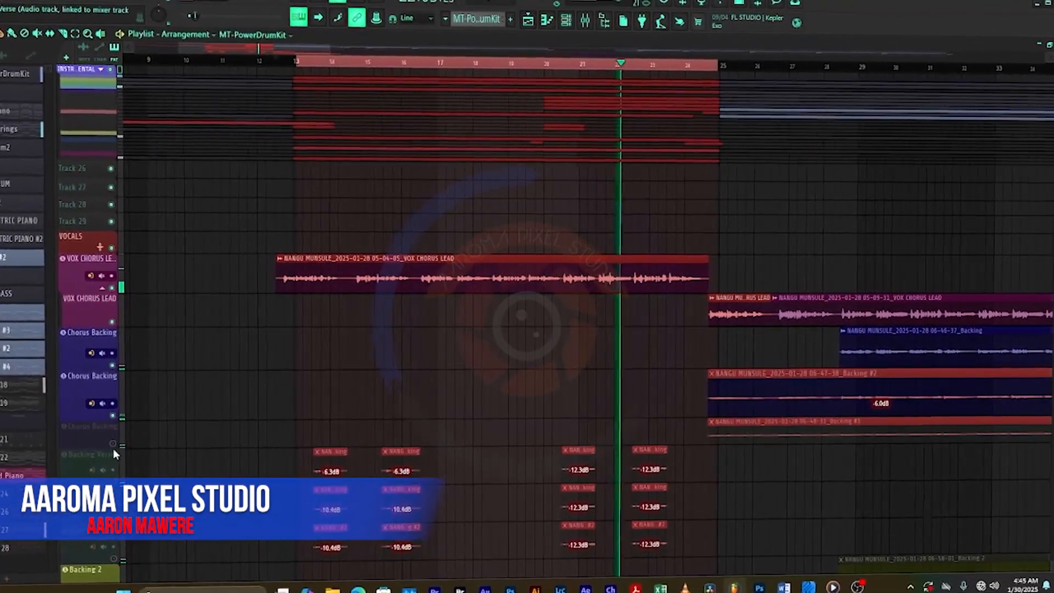
left_click(106, 454)
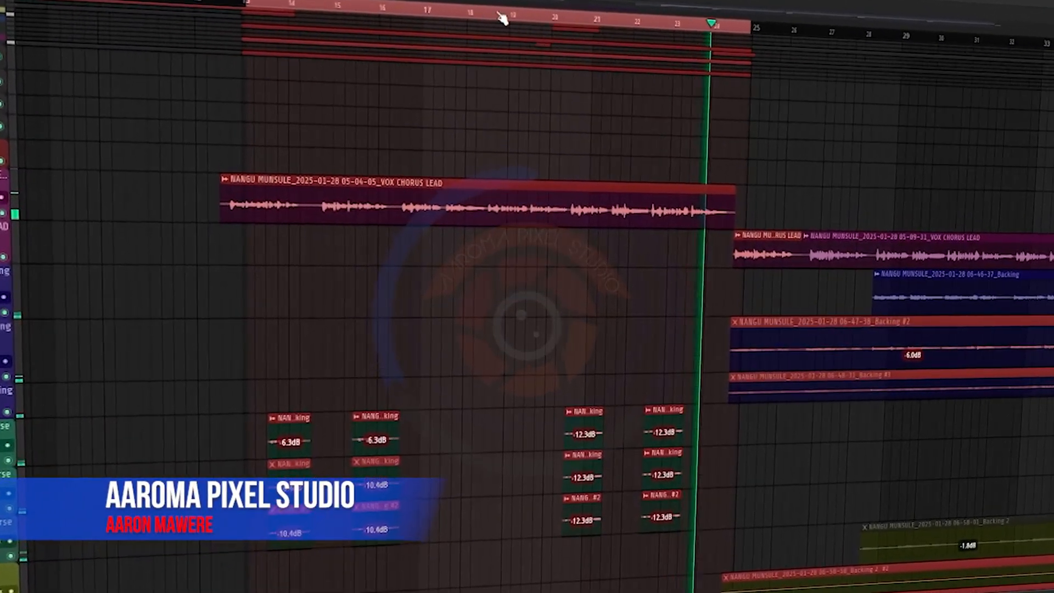
Audition the lead vocal clip around bar 45 in the playlist
scroll(519, 160, "up", 2)
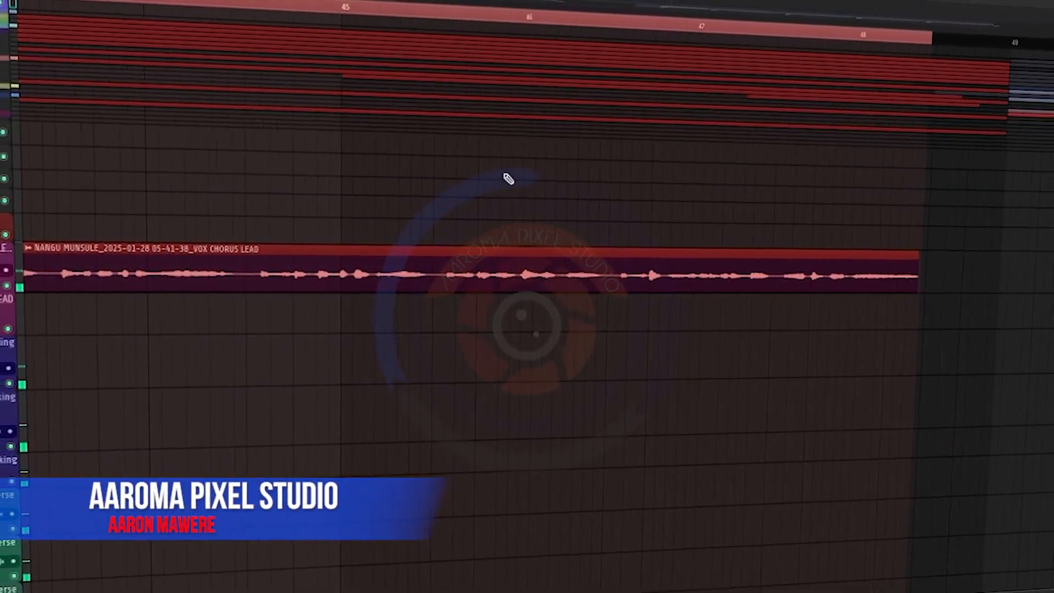
left_click(447, 25)
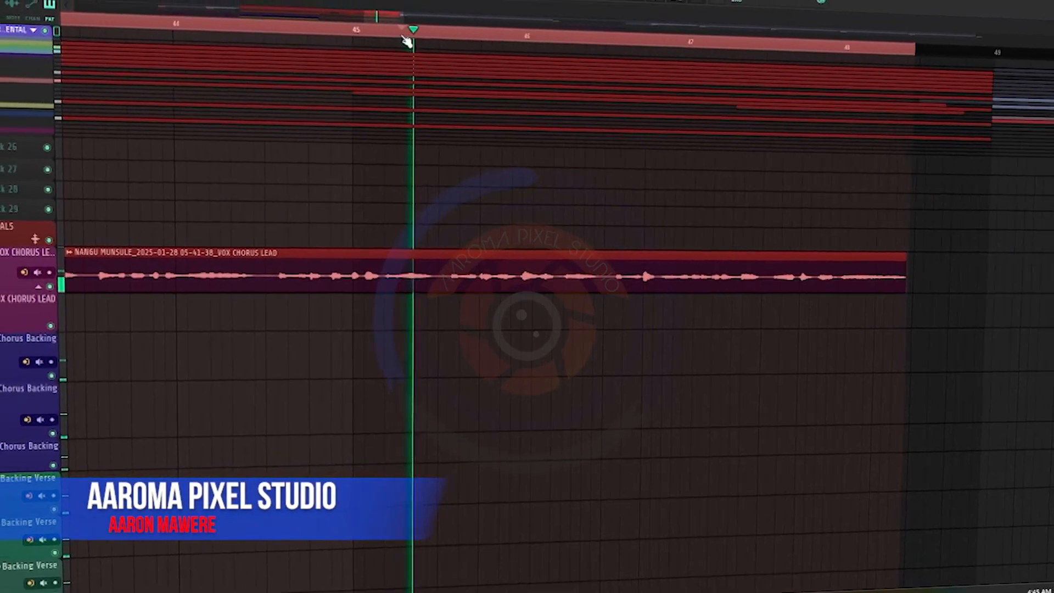
left_click(276, 37)
left_click_drag(370, 25, 342, 24)
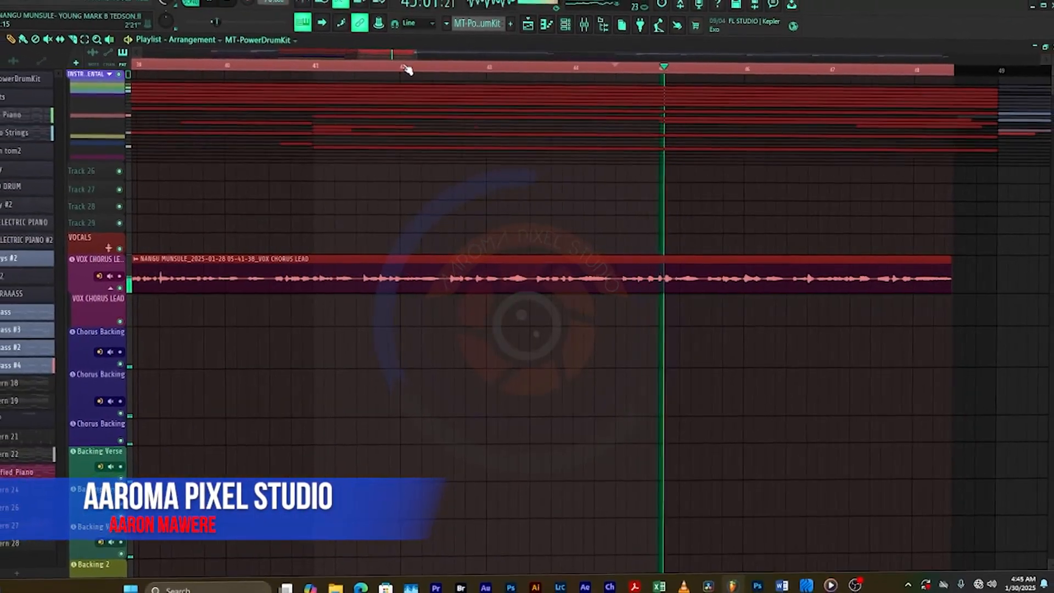
Play the song from the start of the bar 37 vocal section, then stop playback
scroll(402, 59, "down", 5)
left_click(318, 77)
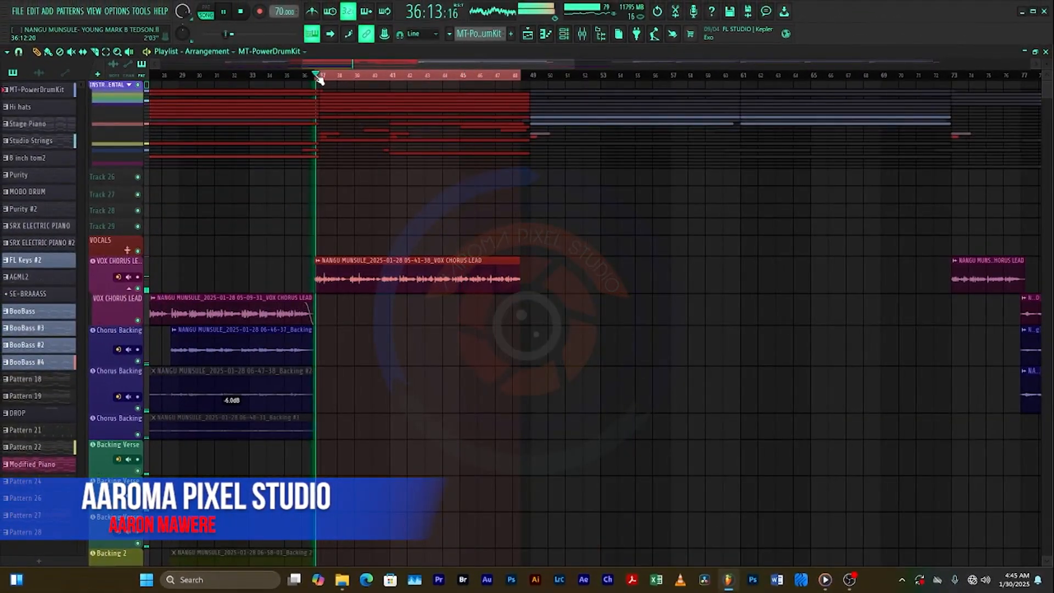
scroll(318, 77, "up", 5)
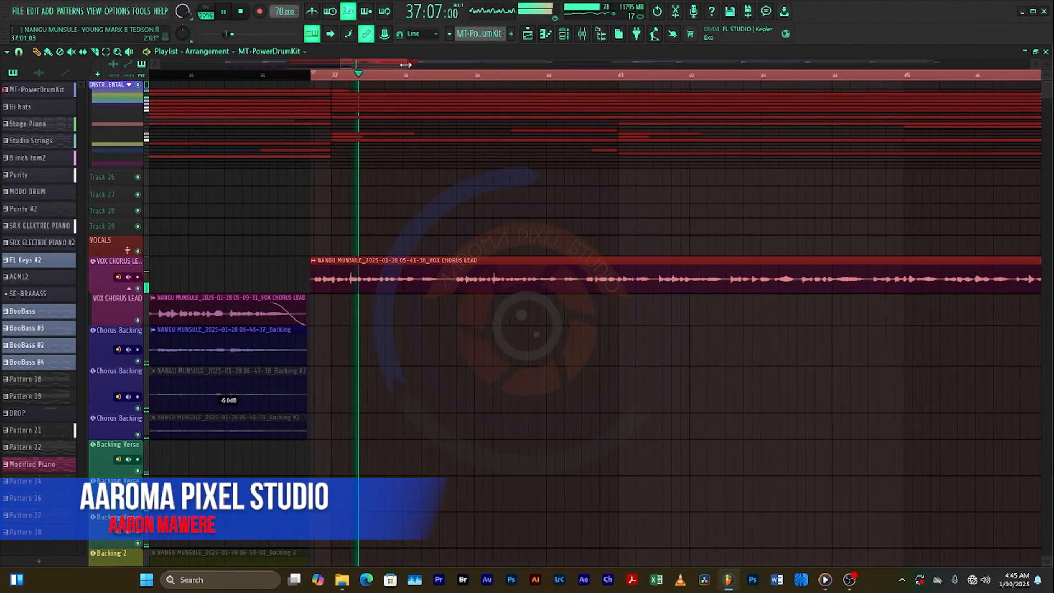
left_click_drag(406, 64, 451, 73)
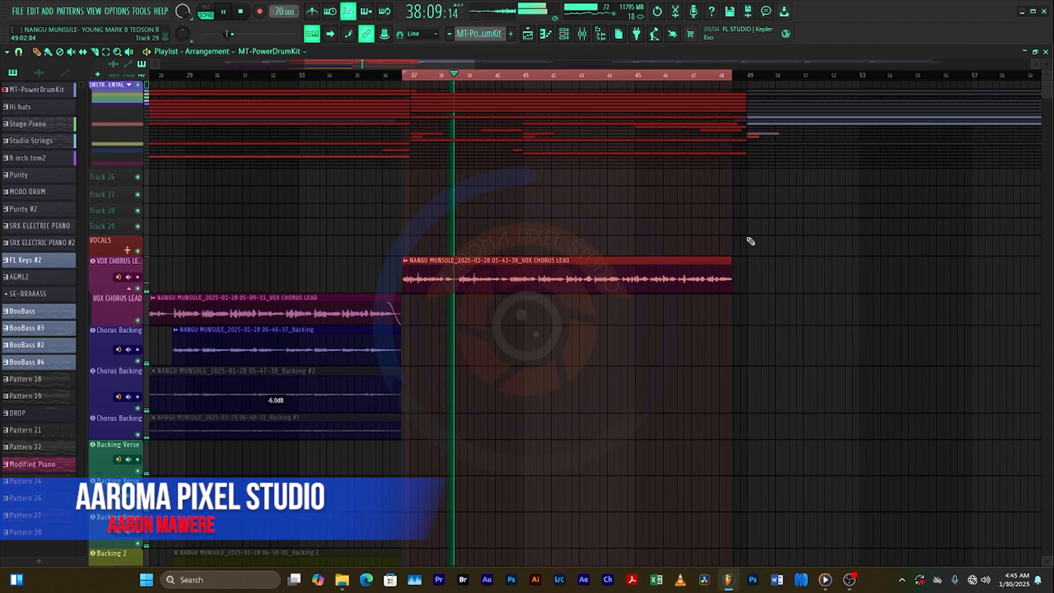
key("space")
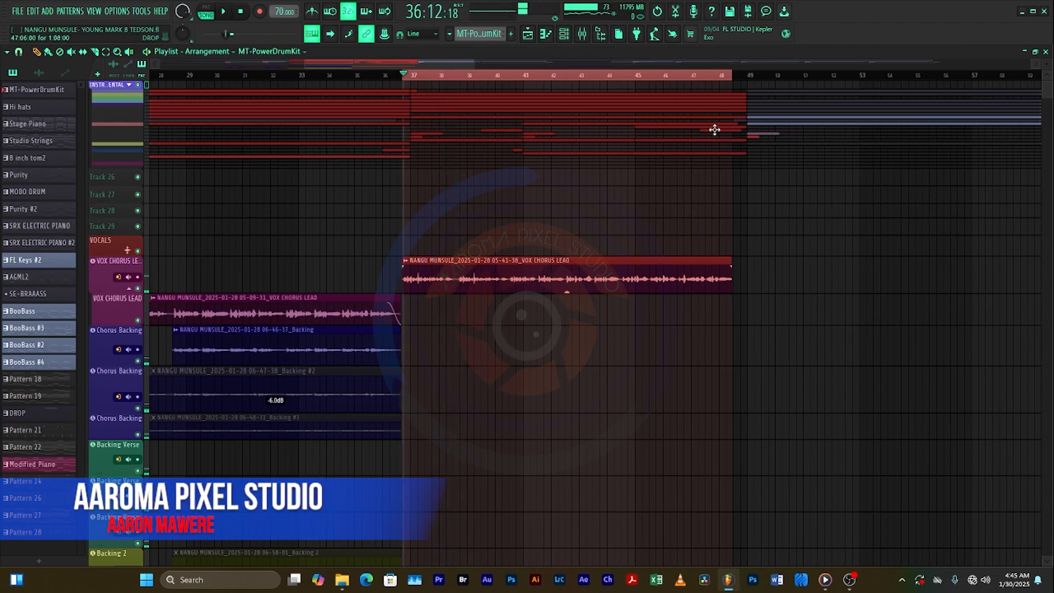
Open the mixer and inspect the effect chains of the Hi hats and Stage Piano tracks
left_click(582, 35)
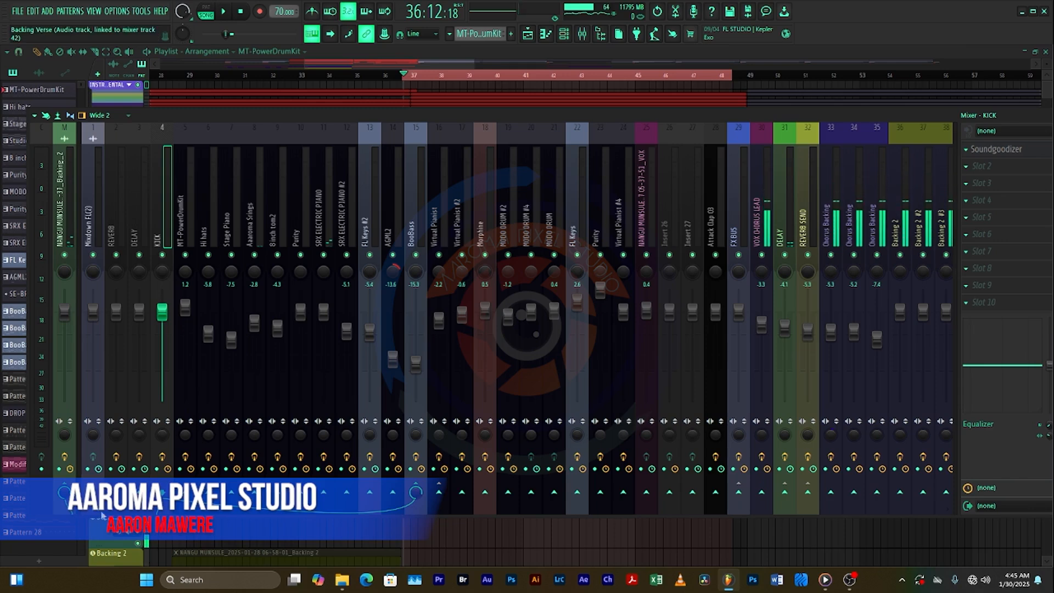
mouse_move(101, 516)
left_mouse_down()
mouse_move(141, 513)
mouse_move(115, 515)
left_mouse_up()
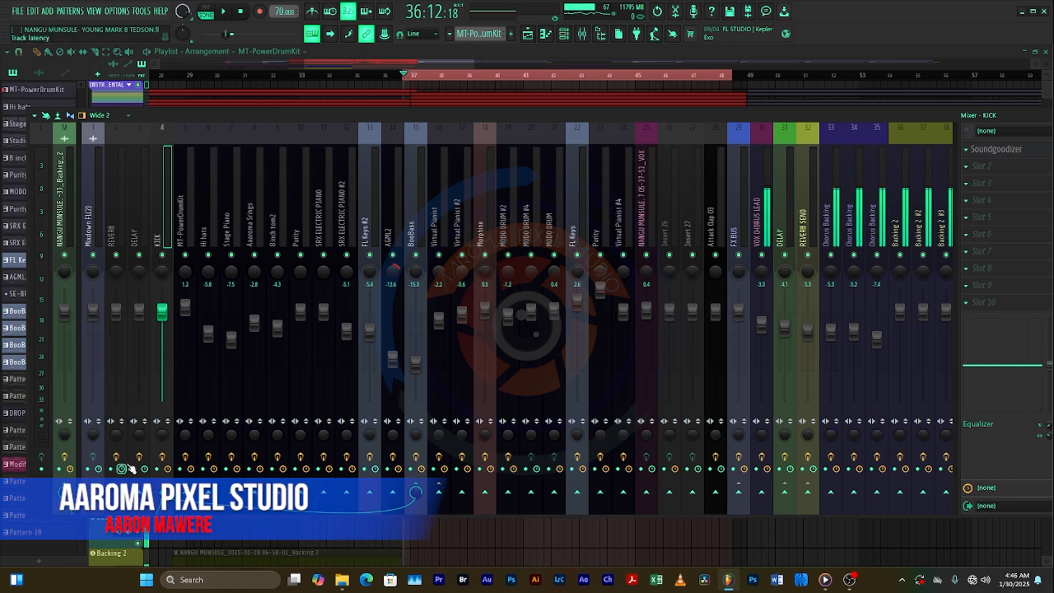
left_click(203, 222)
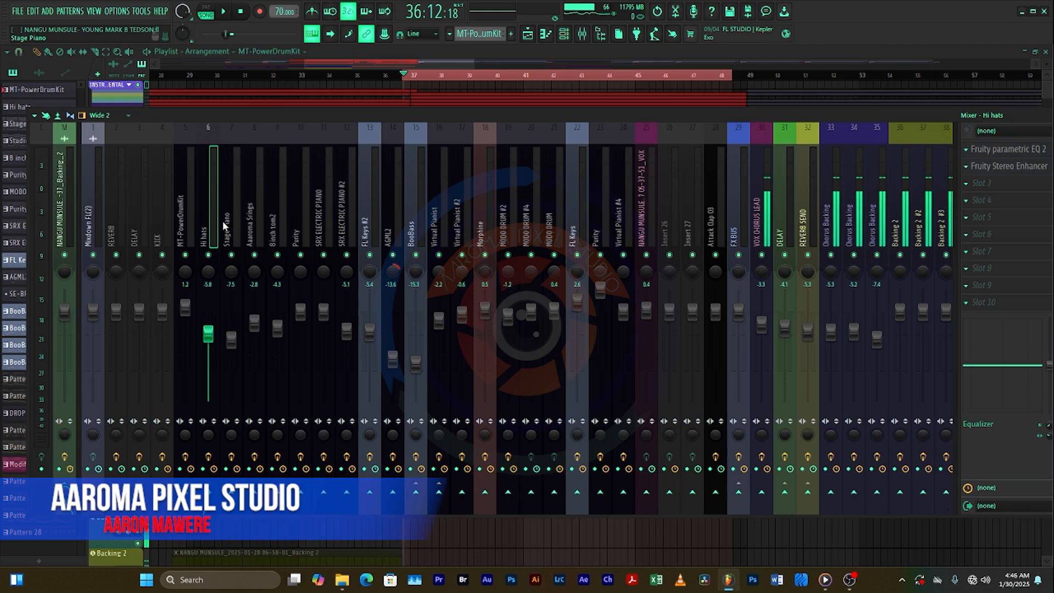
left_click(226, 222)
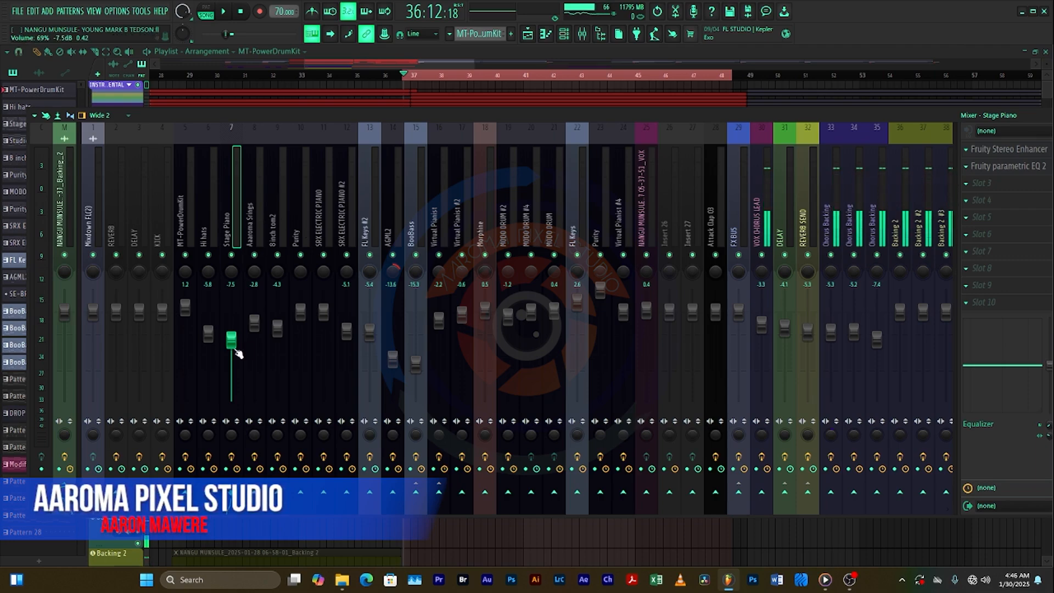
Select the FX BUS mixer track and reposition the mixer window so its effect slot controls are fully visible
scroll(517, 318, "right", 6)
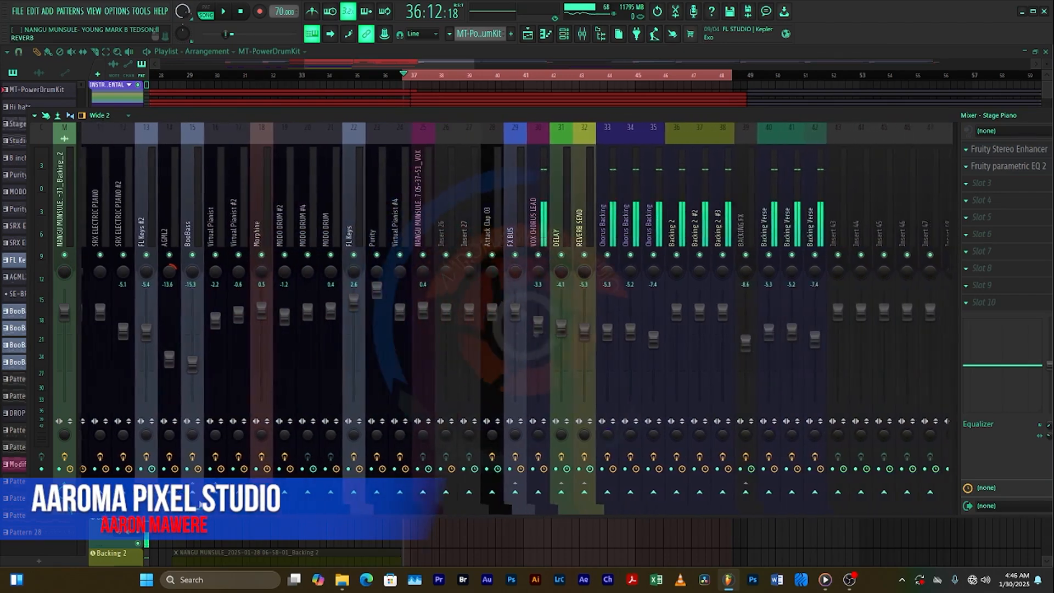
scroll(517, 318, "left", 6)
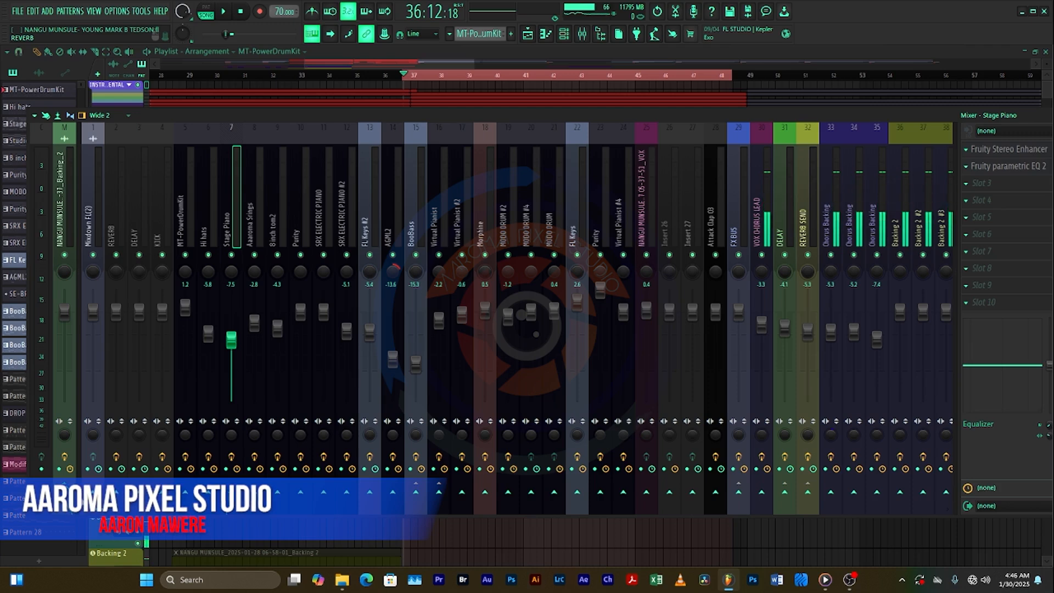
scroll(284, 460, "right", 15)
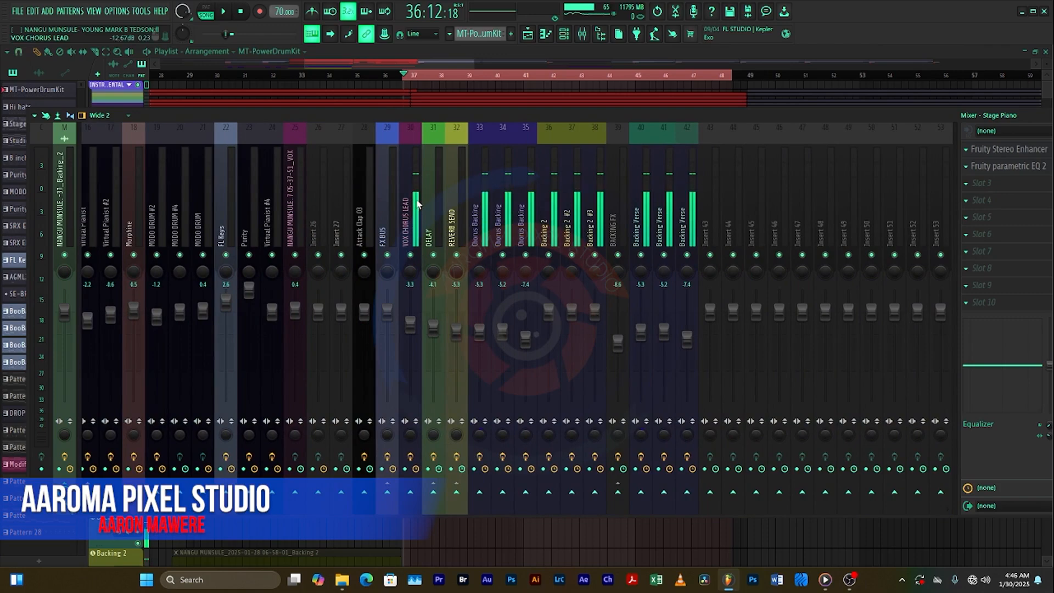
left_click(387, 231)
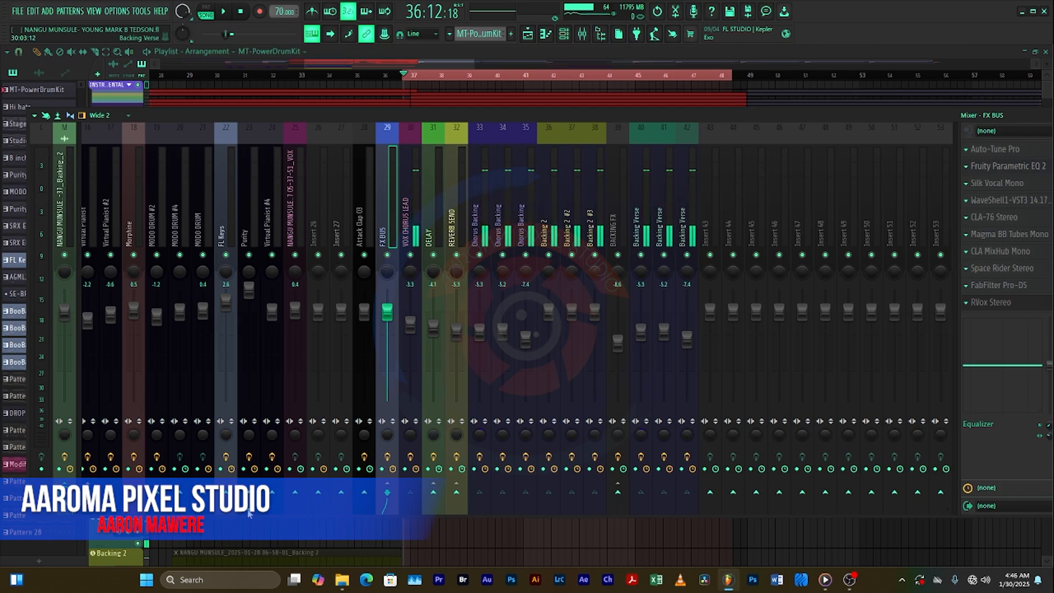
scroll(306, 512, "right", 6)
scroll(306, 512, "right", 1)
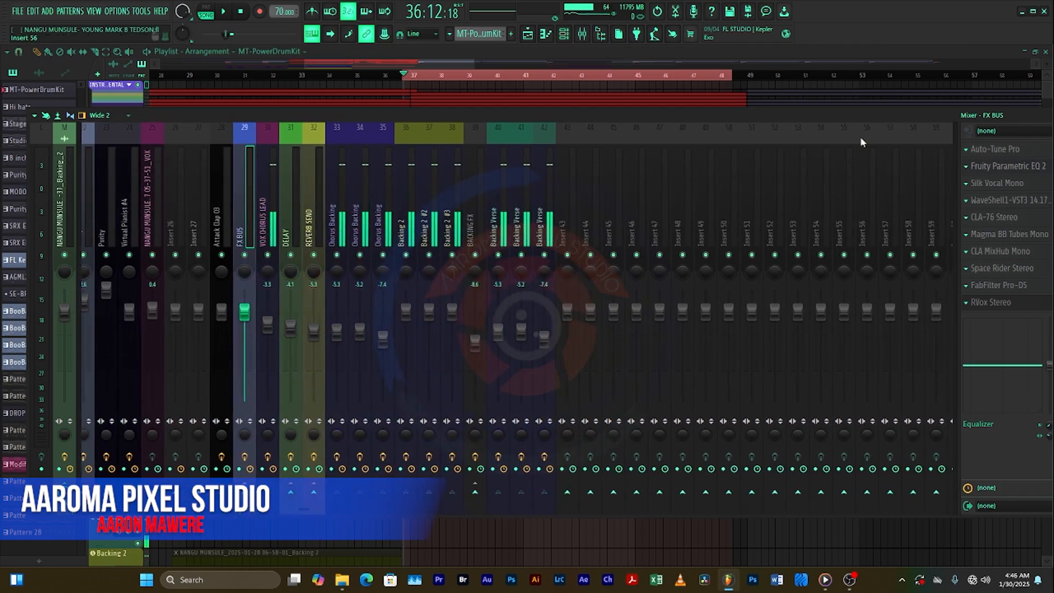
left_click_drag(863, 113, 761, 120)
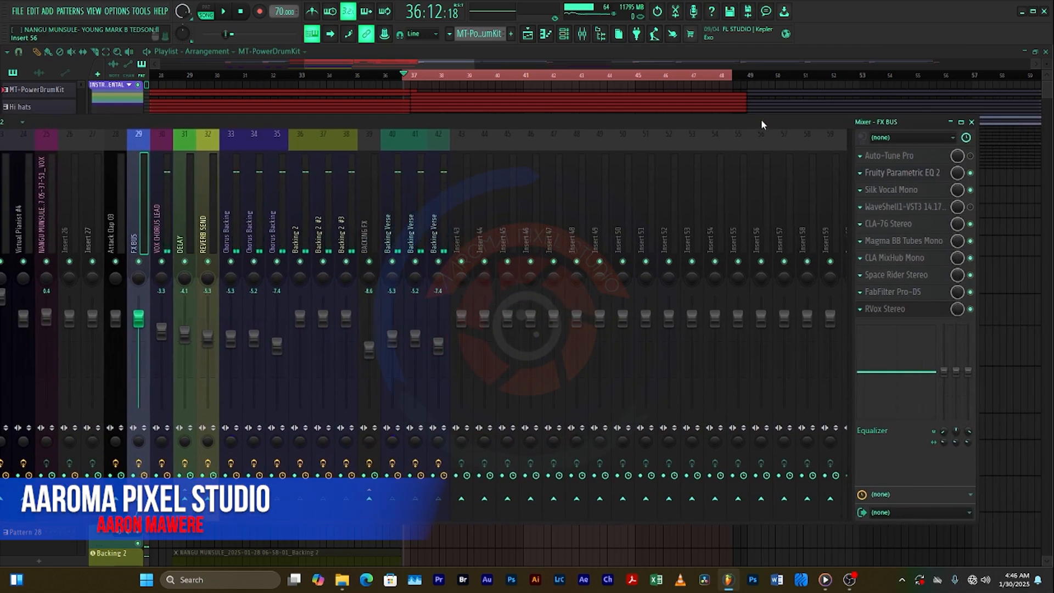
Review the FX BUS track's Fruity Parametric EQ 2 and Silk Vocal Mono settings, closing each plugin window
left_click(892, 174)
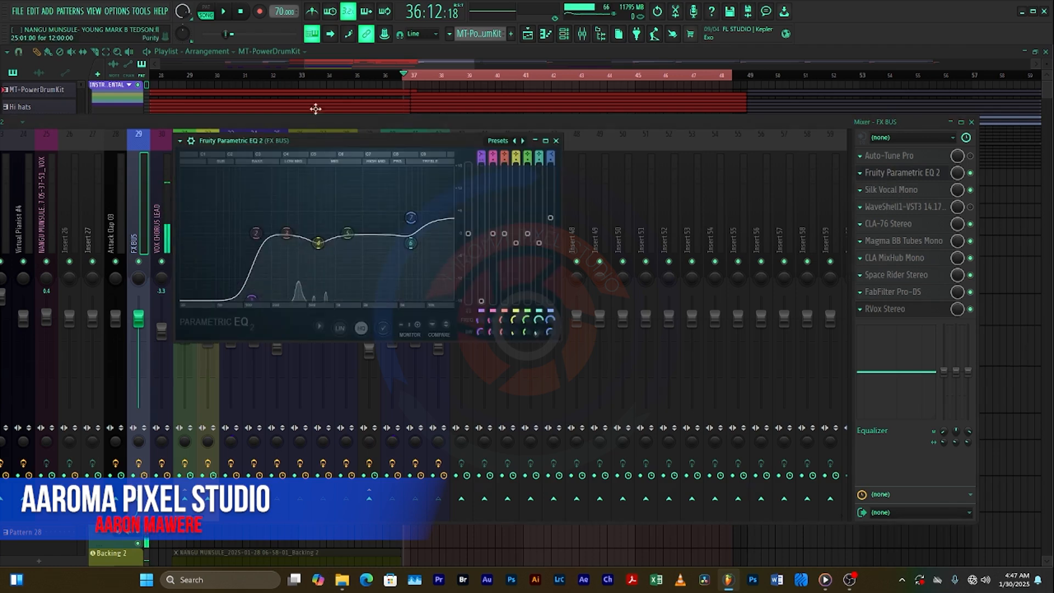
left_click_drag(340, 146, 351, 148)
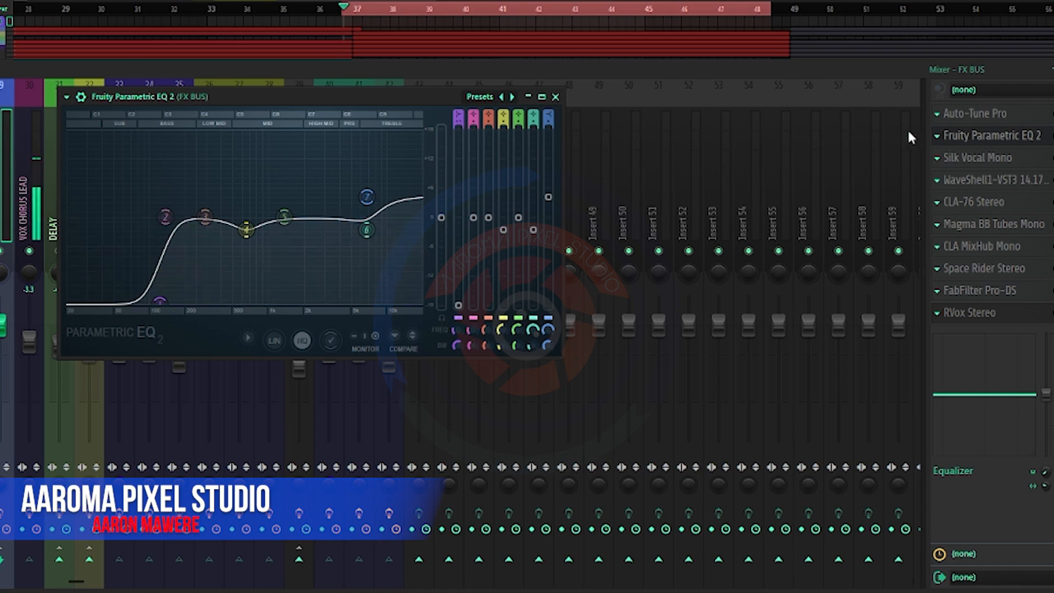
left_click(555, 97)
left_click(964, 159)
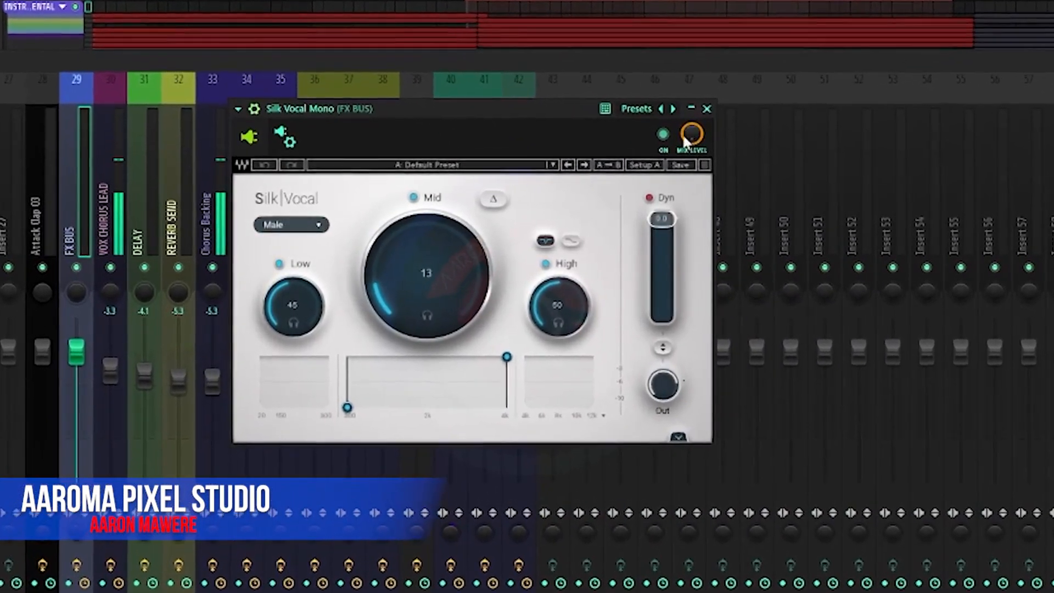
left_click(698, 111)
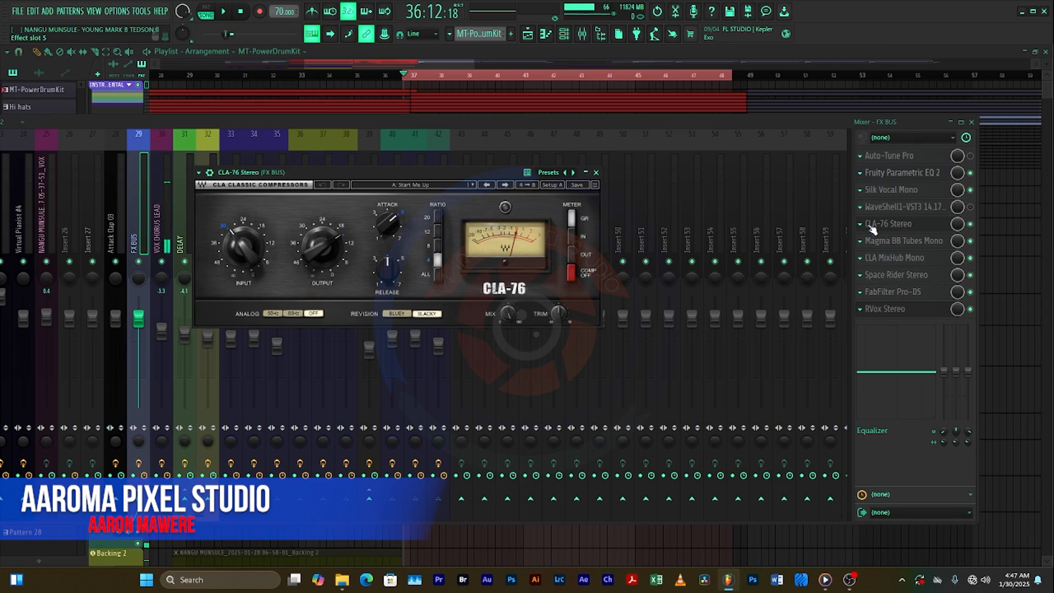
Examine the CLA-76 Stereo compressor's input, output, attack, release and ratio settings on the FX BUS
left_click_drag(311, 181, 330, 180)
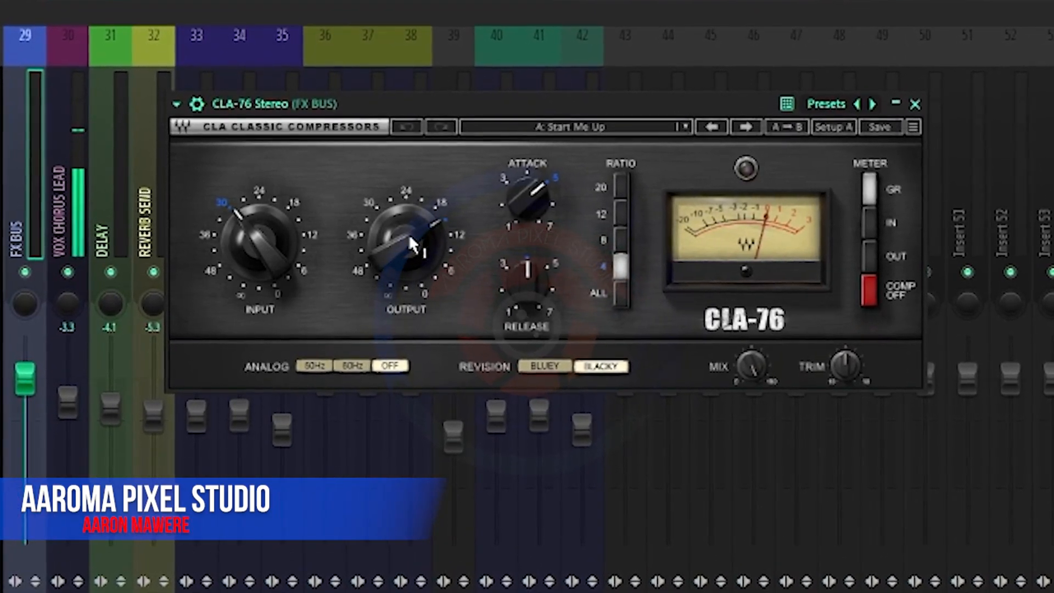
mouse_move(409, 233)
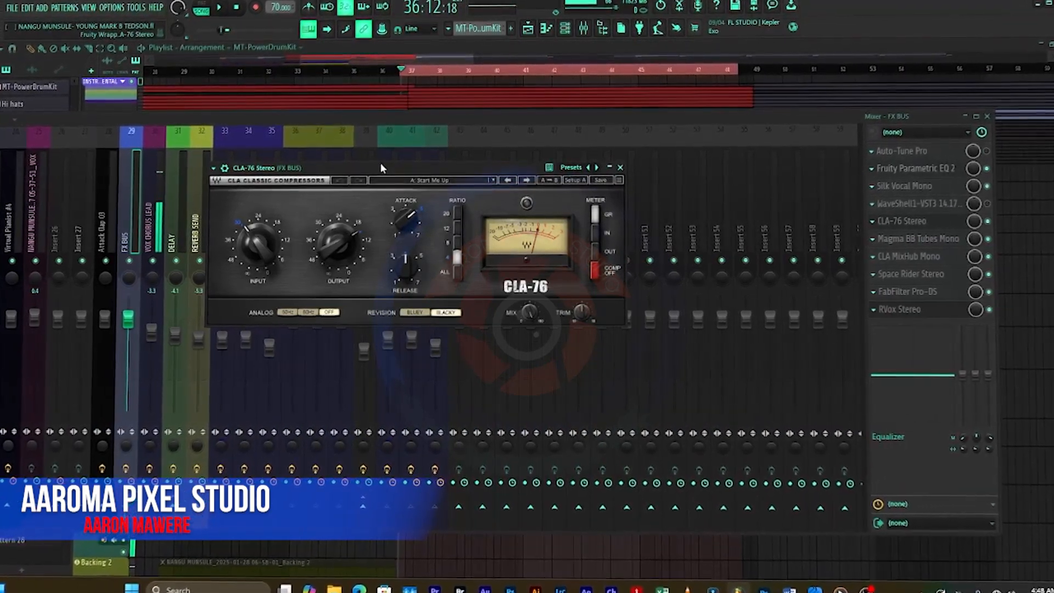
left_click_drag(409, 167, 426, 156)
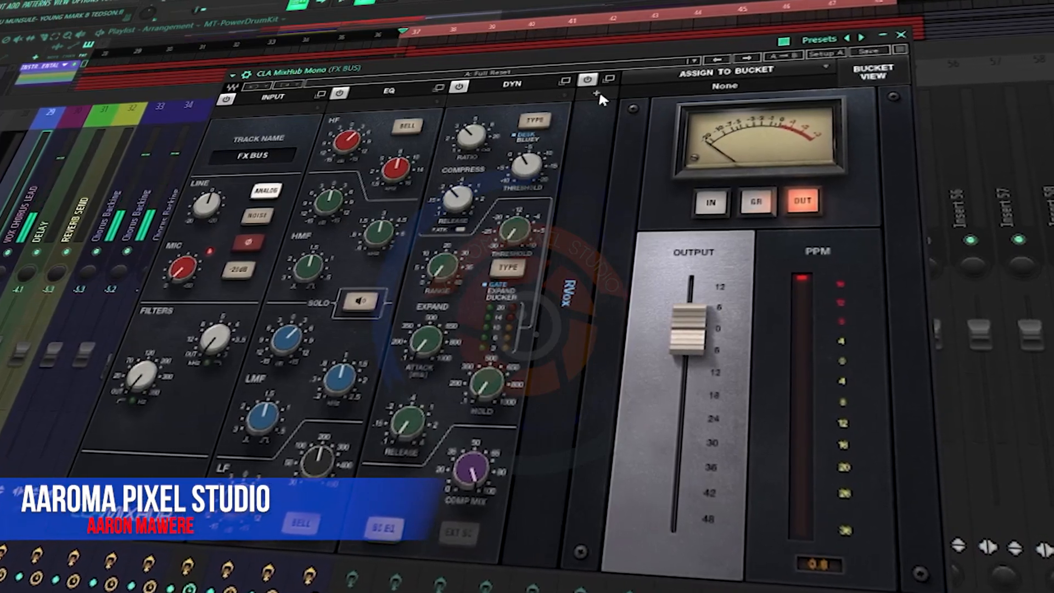
Look through the plugin categories available for the CLA MixHub Mono's insert slot and dismiss the list
left_click(598, 94)
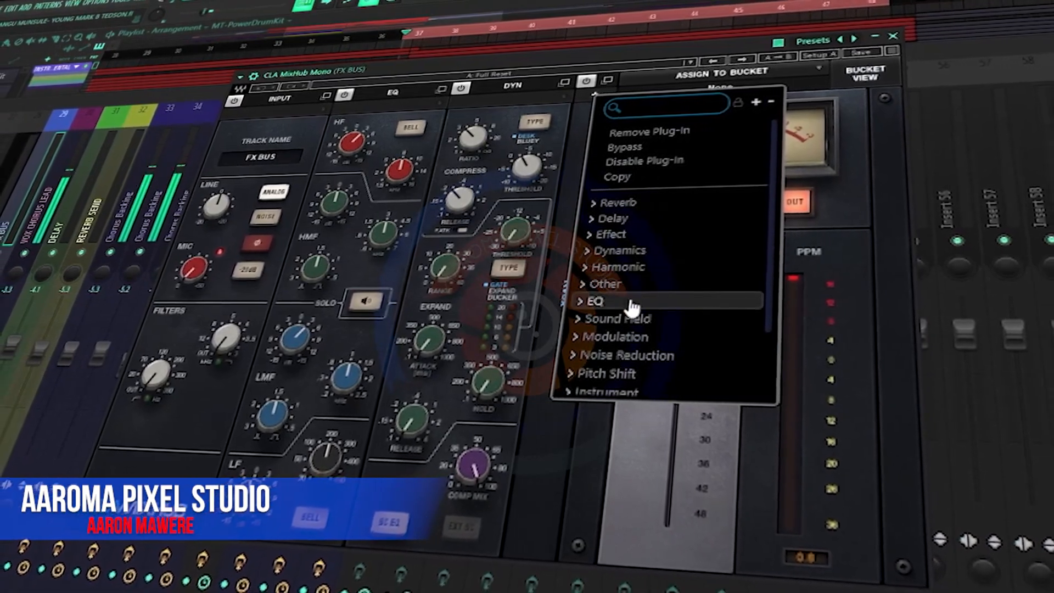
left_click(581, 60)
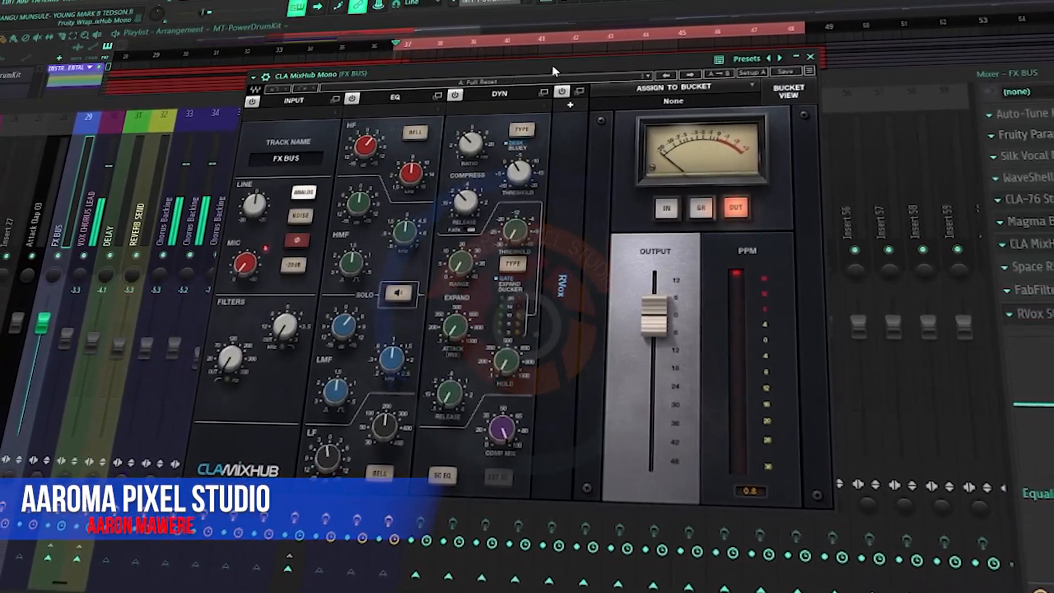
Audition different mix amounts in Space Rider Stereo on the FX BUS, set Mix to 5, and close the plugin
left_click(1022, 268)
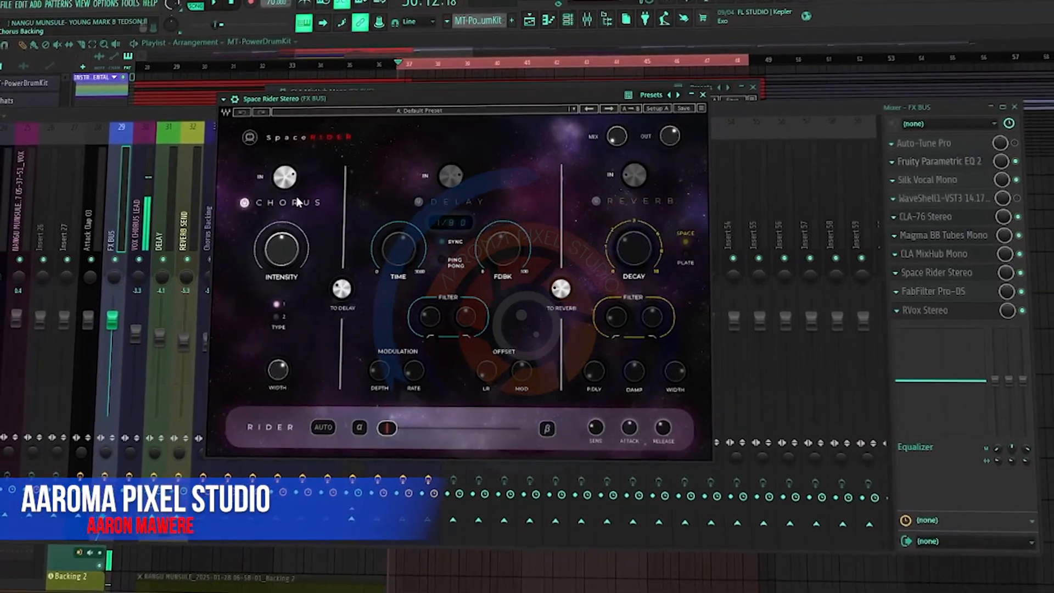
left_click_drag(617, 138, 615, 133)
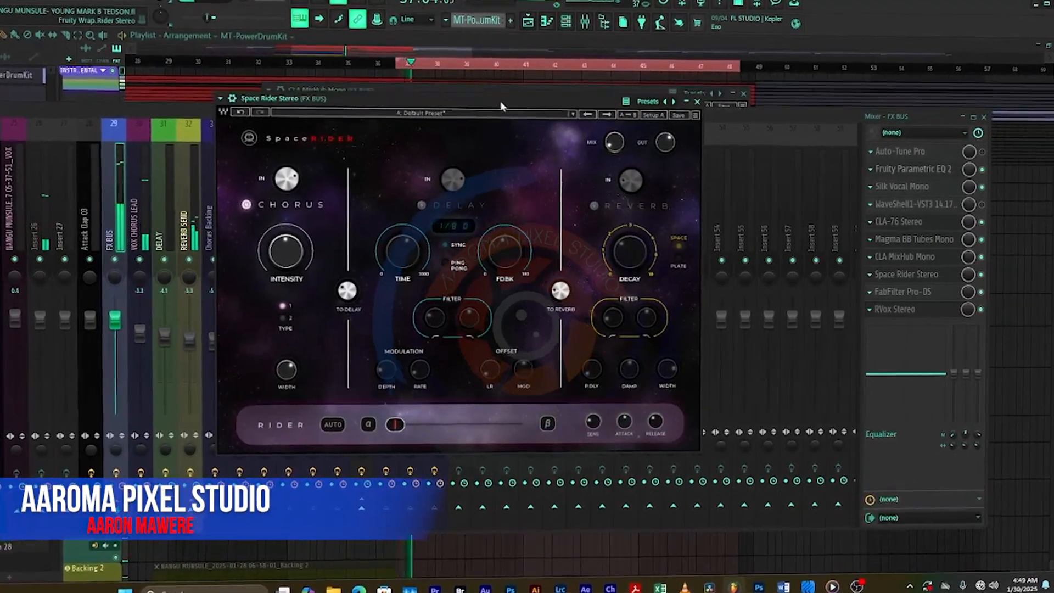
mouse_move(614, 146)
left_mouse_down()
mouse_move(613, 109)
mouse_move(611, 136)
left_mouse_up()
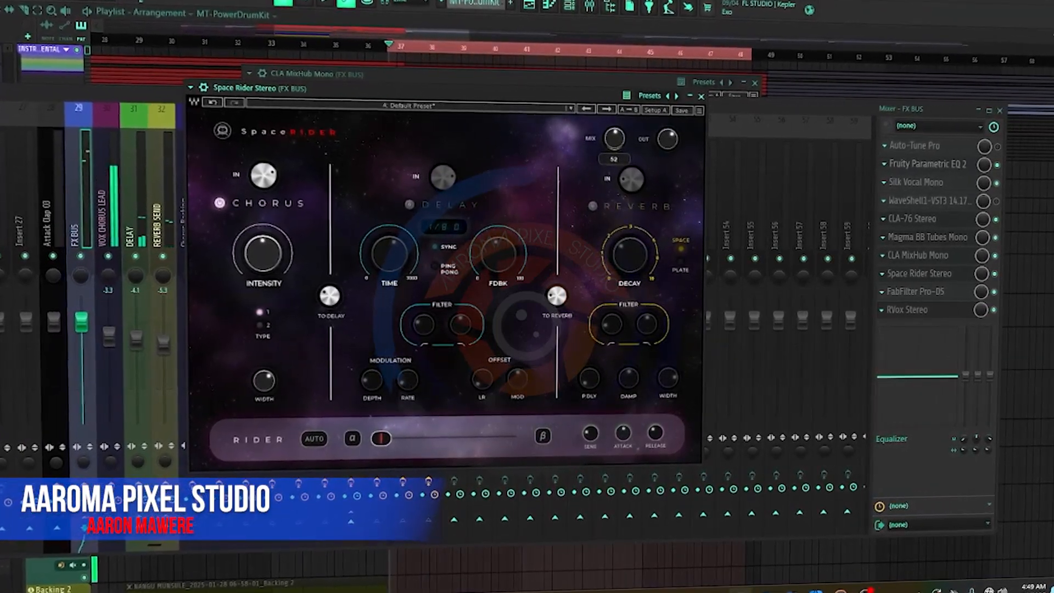
mouse_move(615, 138)
left_mouse_down()
mouse_move(615, 159)
mouse_move(615, 137)
left_mouse_up()
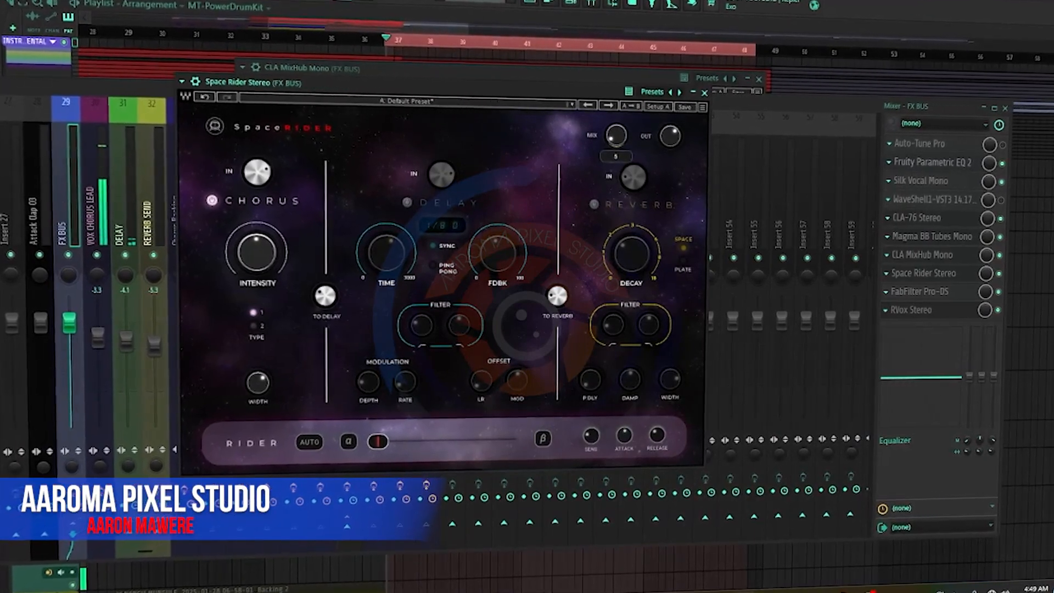
key("space")
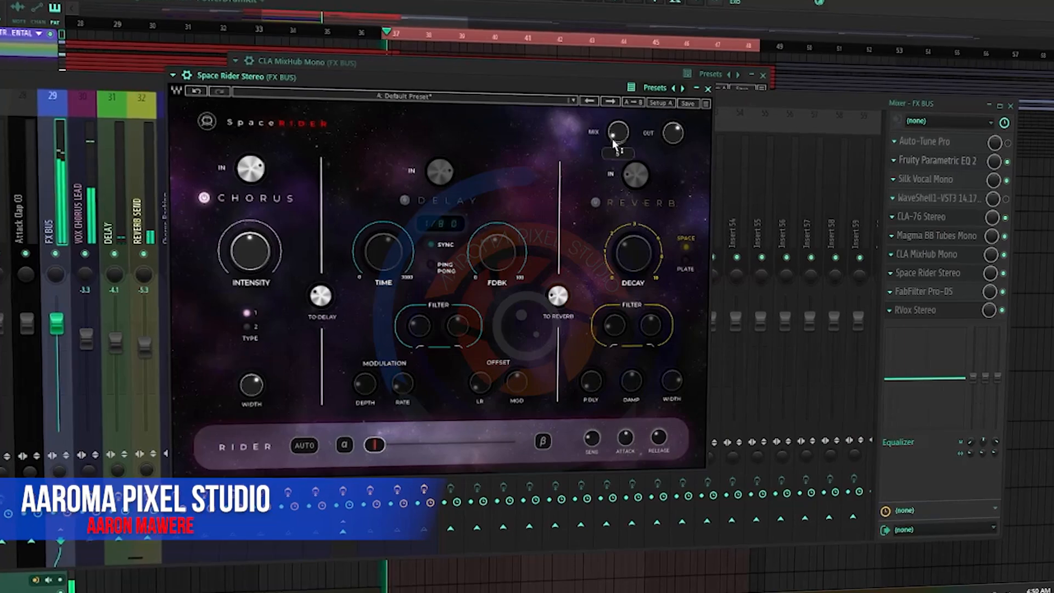
mouse_move(616, 135)
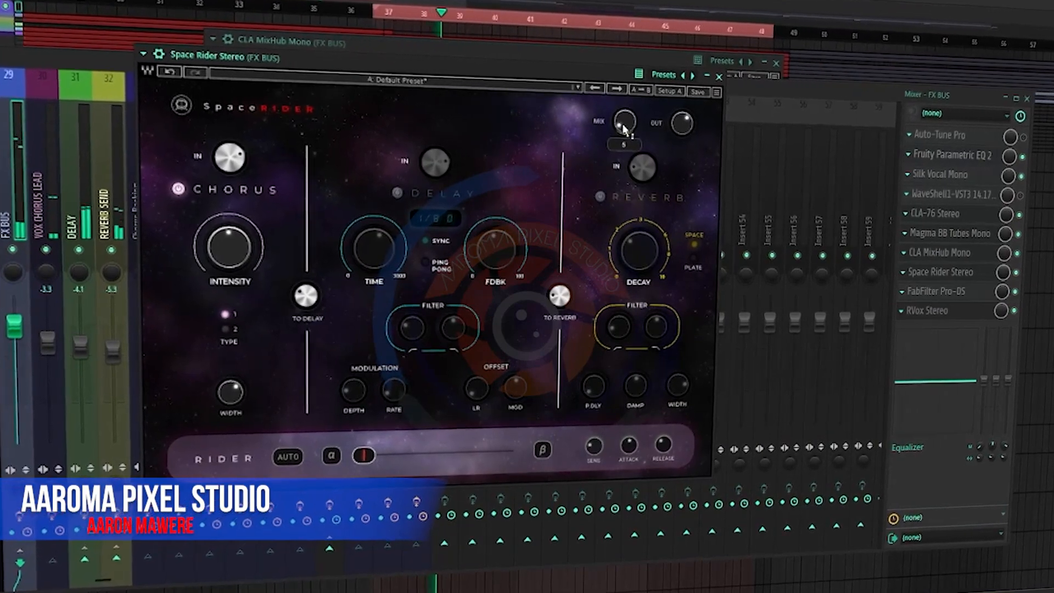
left_click(719, 76)
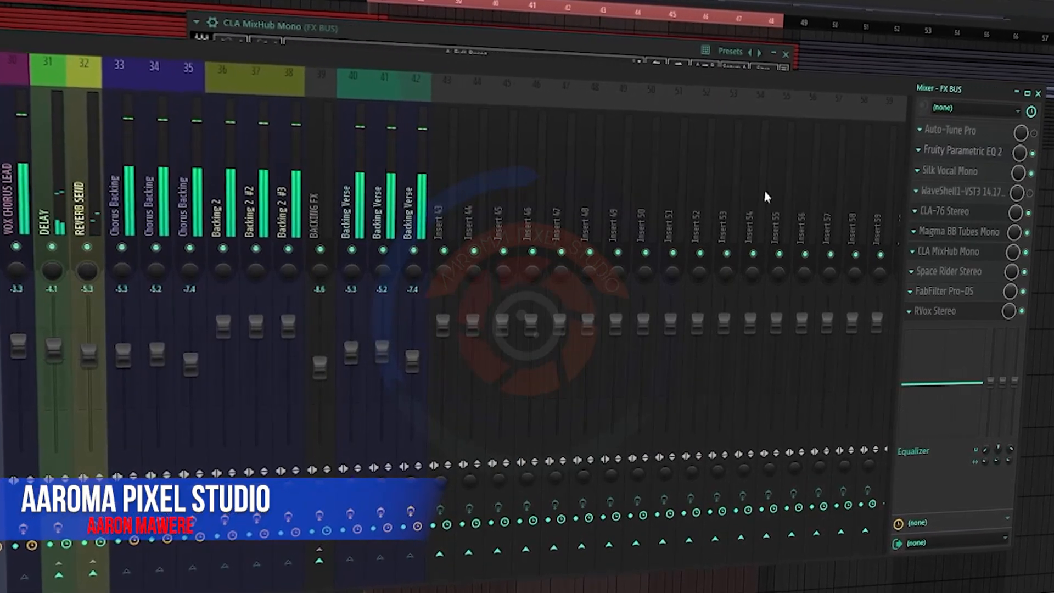
Review the FabFilter Pro-DS and RVox Stereo settings on the FX BUS and close RVox
left_click(944, 292)
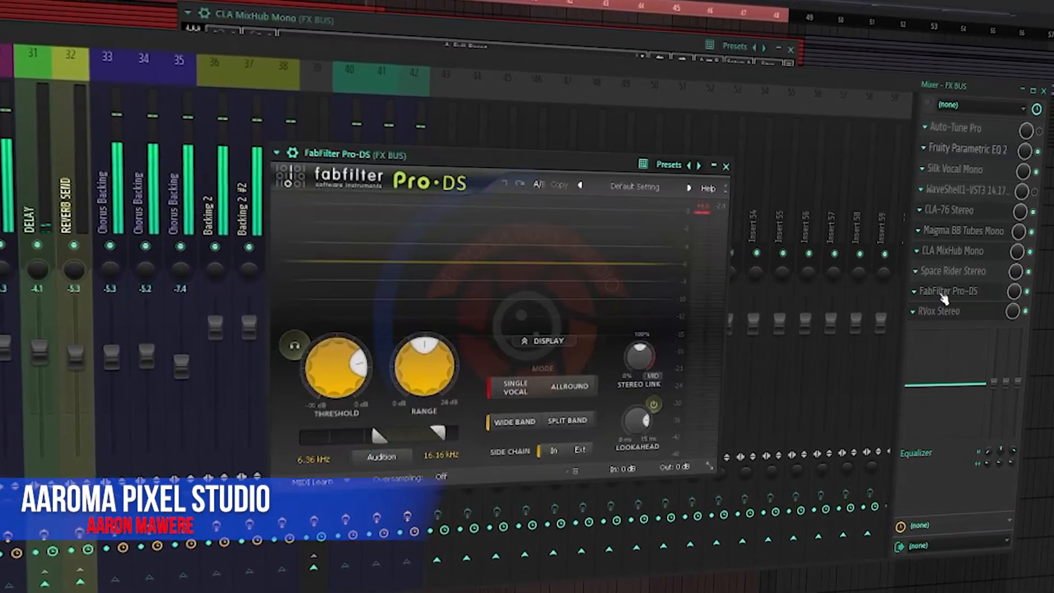
left_click_drag(466, 157, 521, 92)
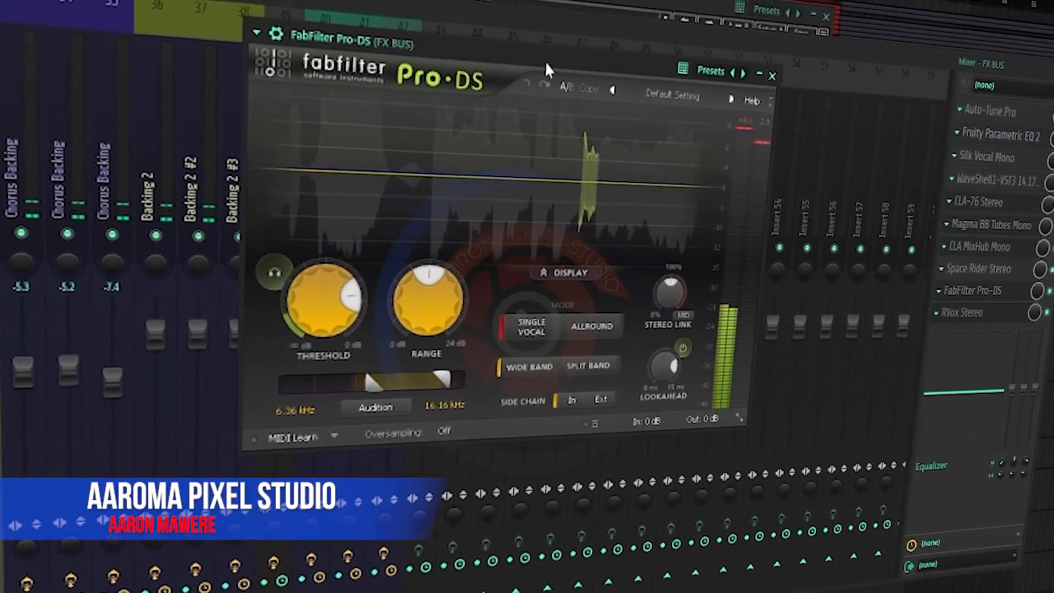
left_click(962, 311)
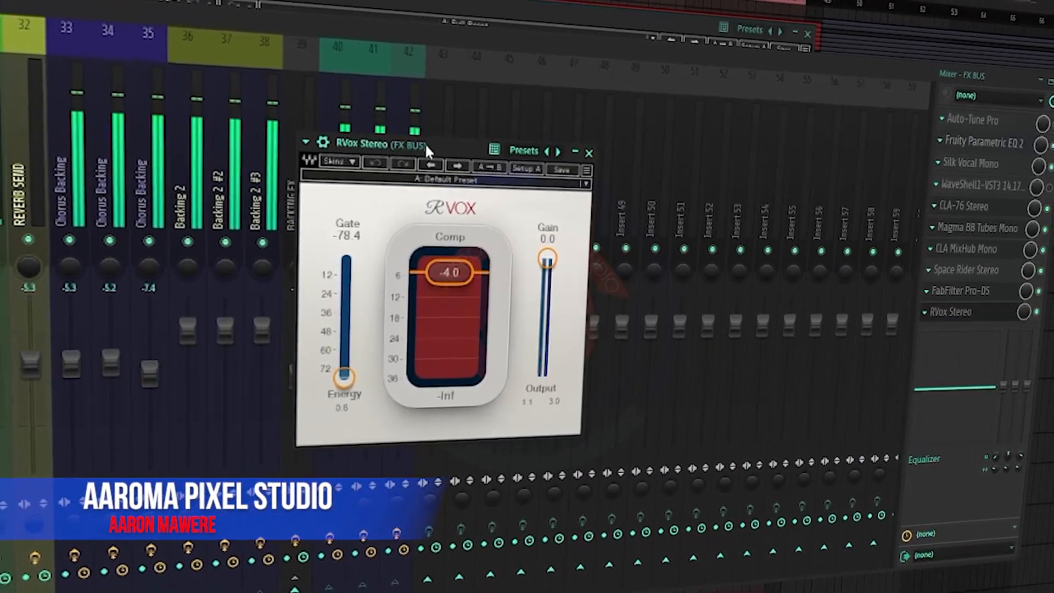
left_click(591, 155)
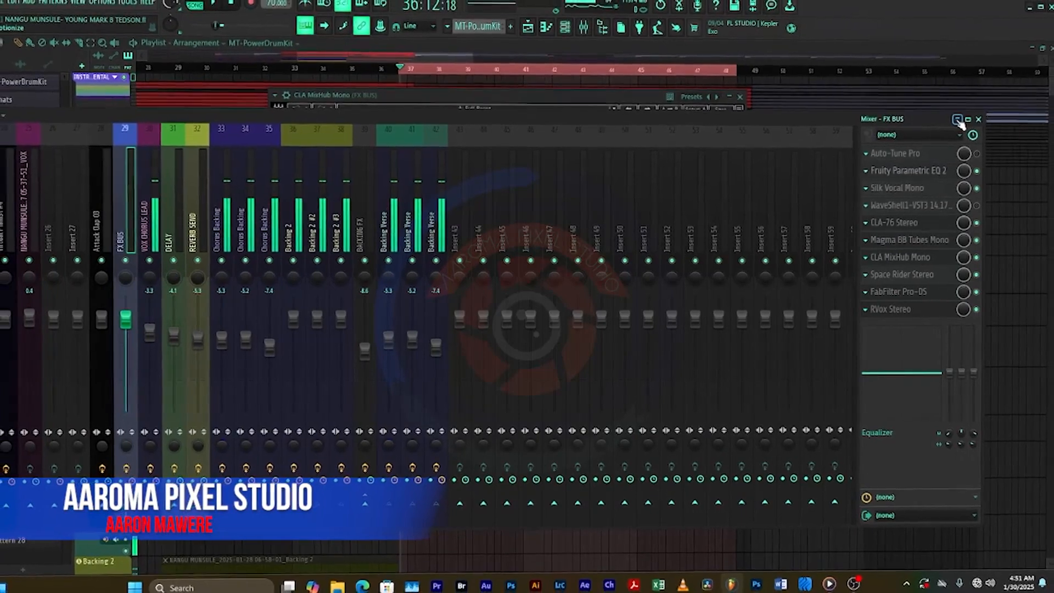
left_click(951, 121)
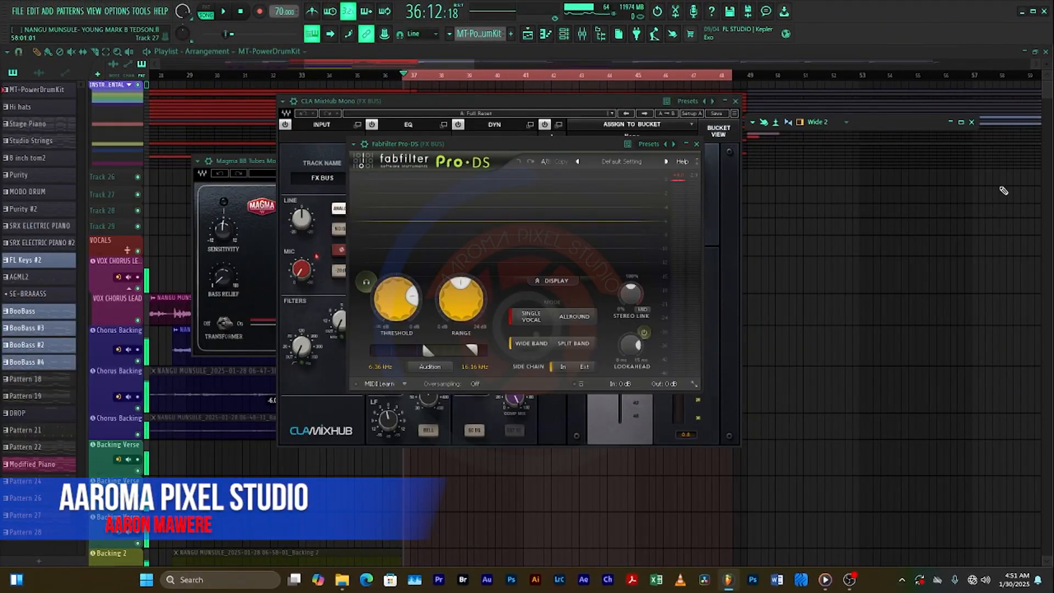
left_click(951, 123)
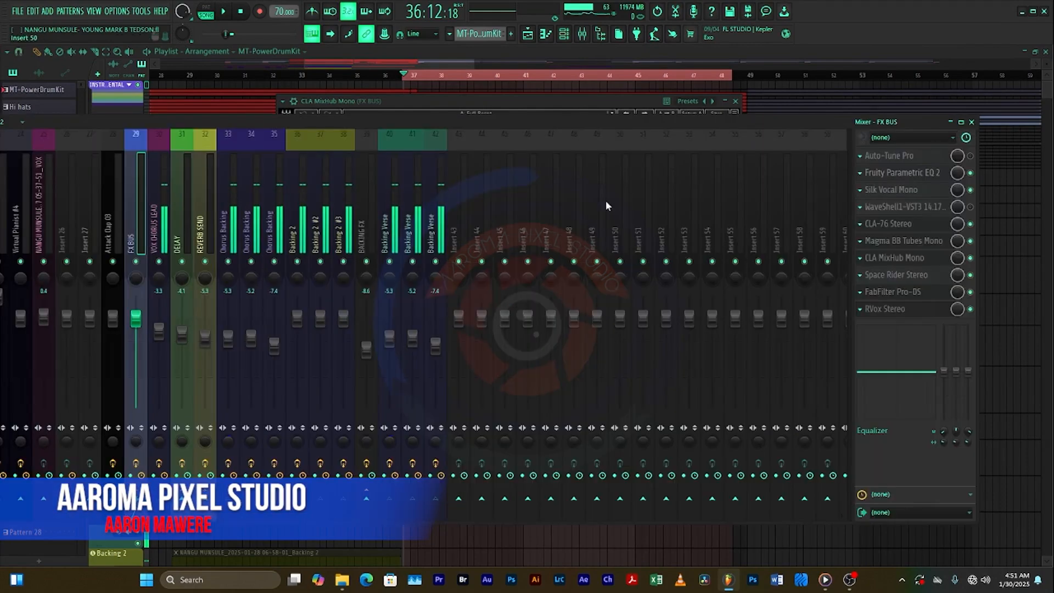
Select the REVERB SEND mixer track and inspect its Fruity Reeverb 2 plugin, closing the plugin window
scroll(276, 384, "up", 6)
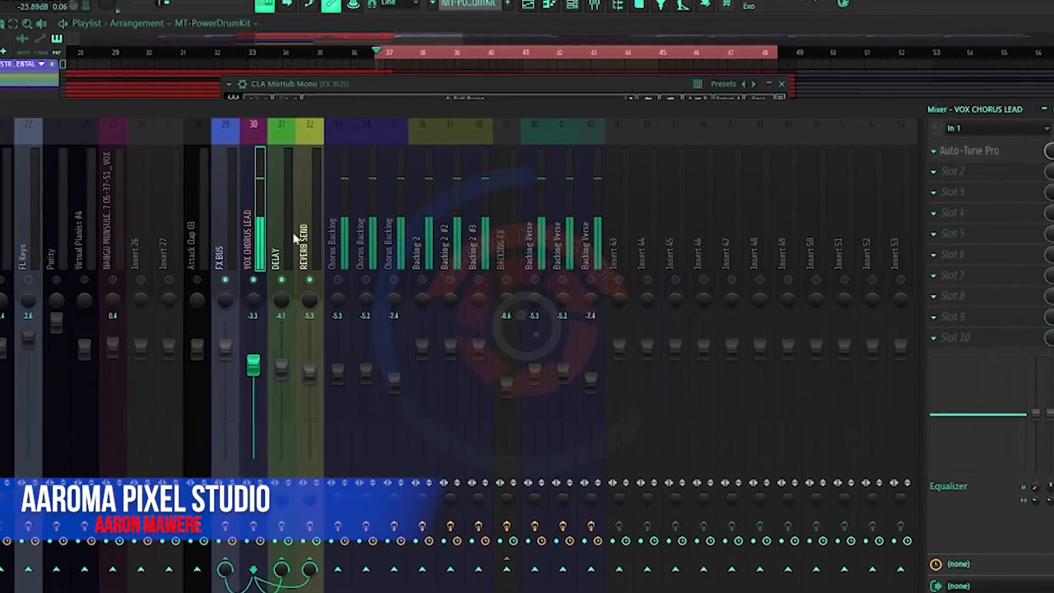
left_click(298, 230)
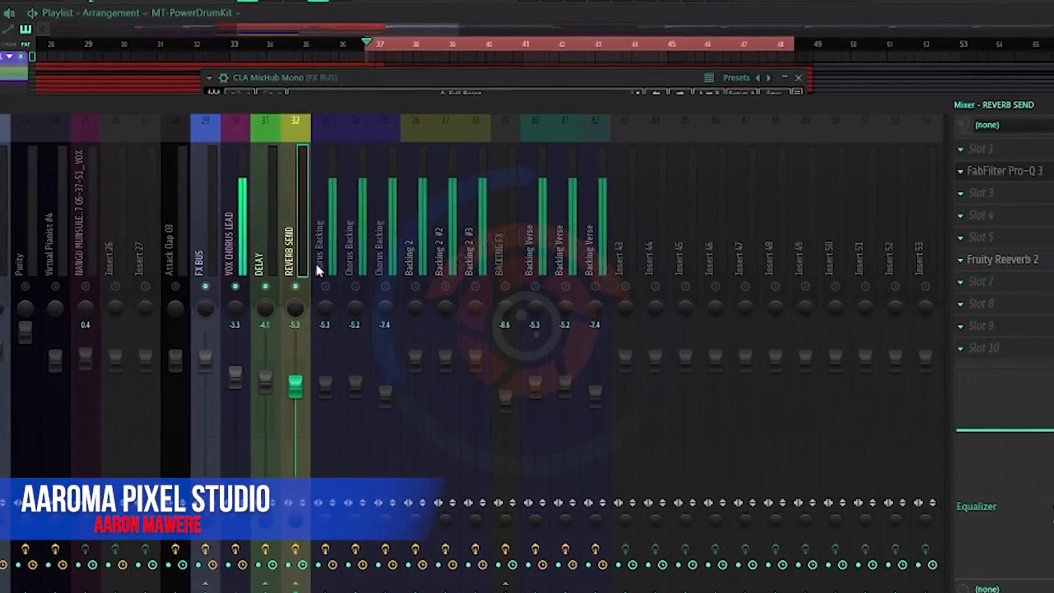
left_click(1025, 263)
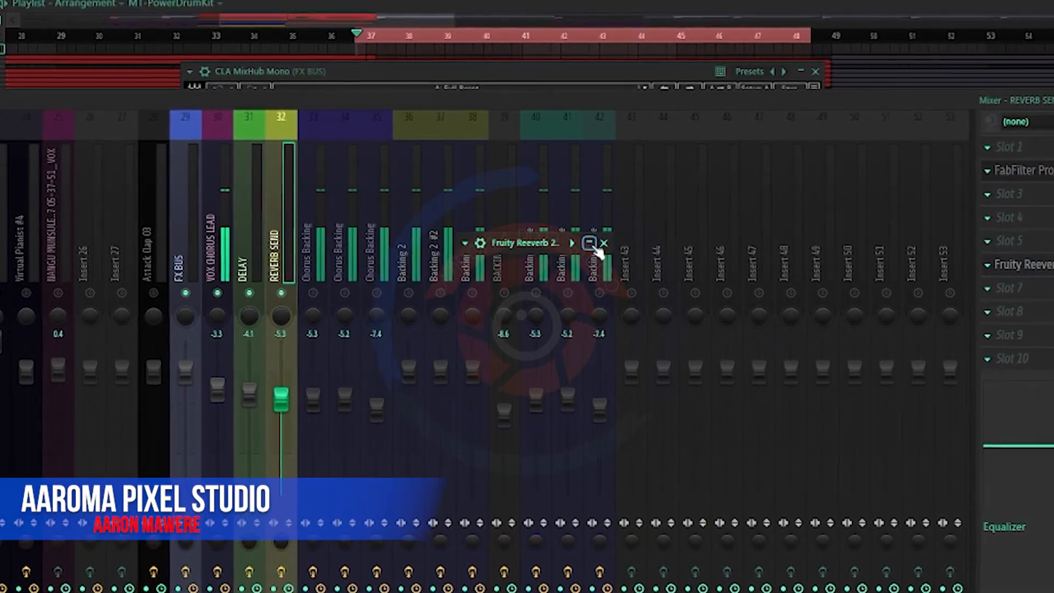
left_click(590, 243)
left_click_drag(461, 244, 498, 243)
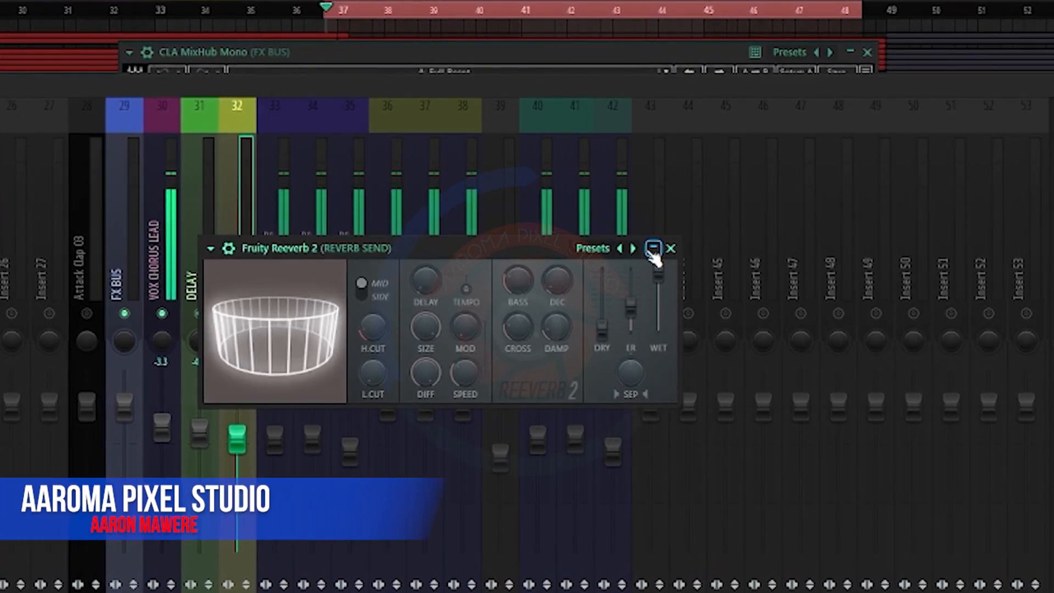
left_click(652, 248)
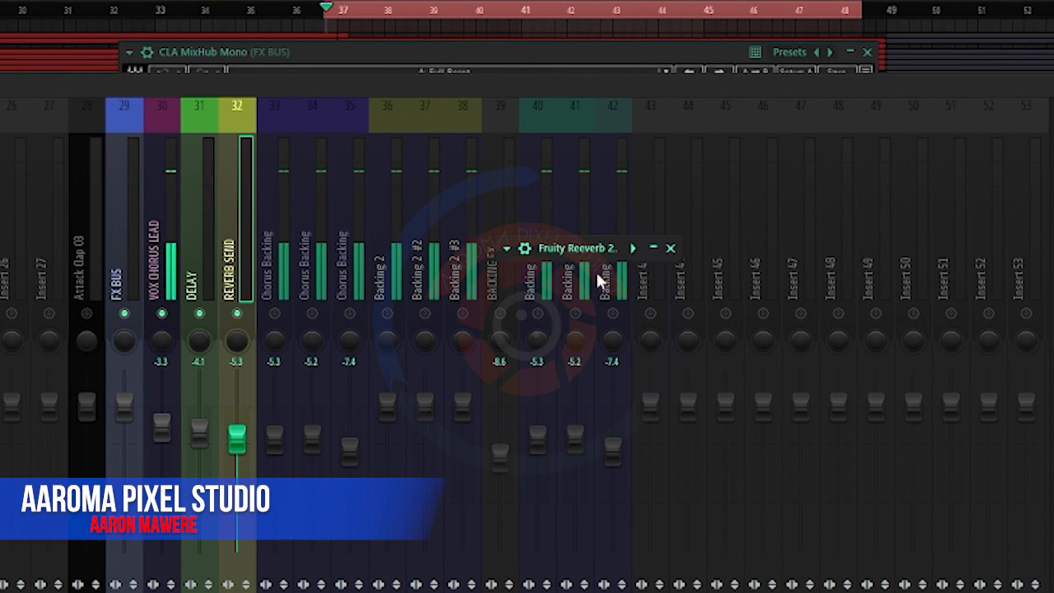
left_click(653, 249)
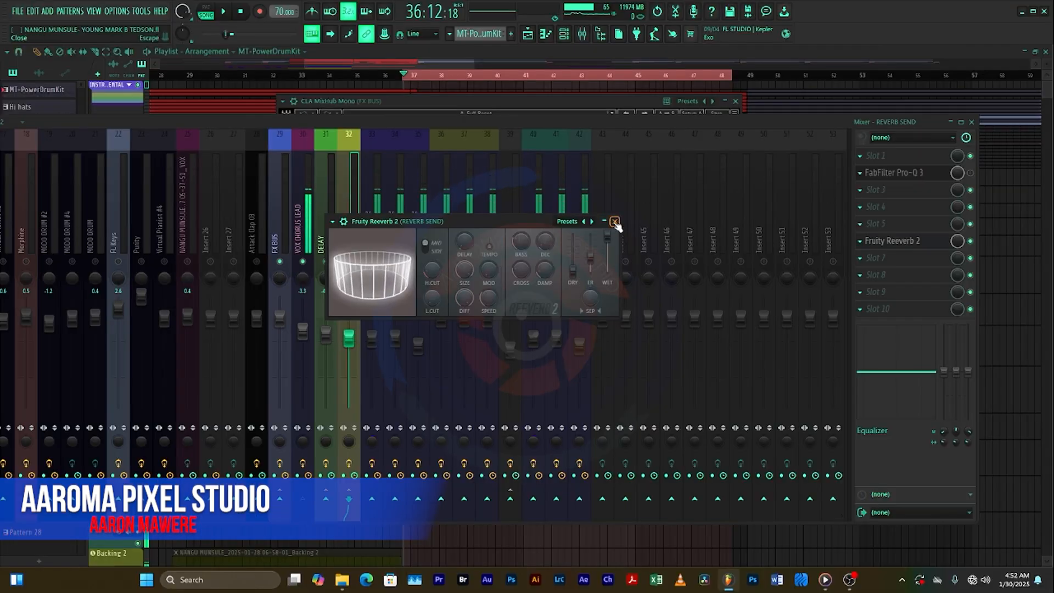
left_click(614, 222)
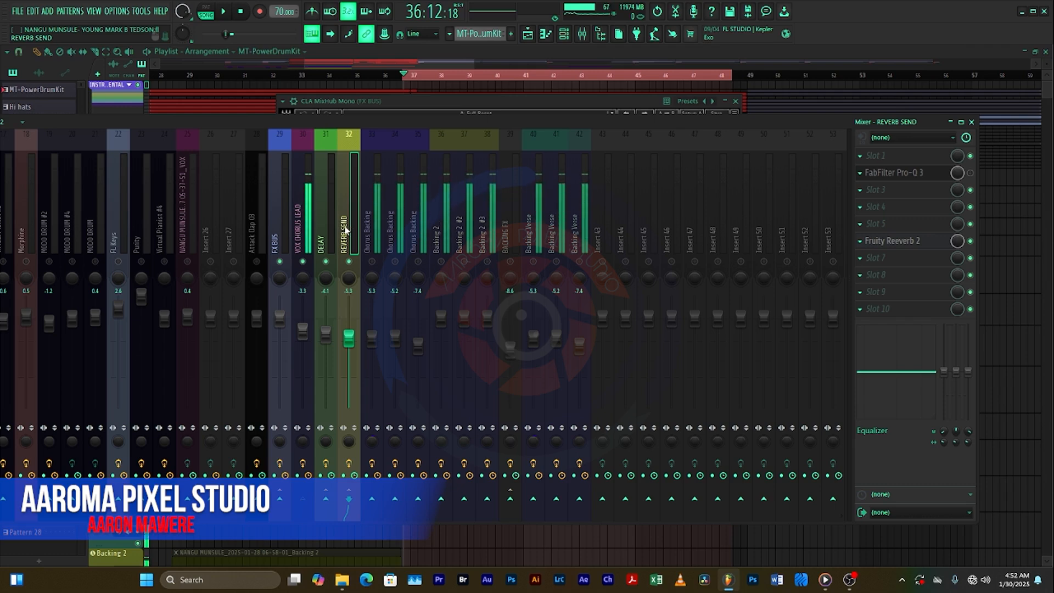
Examine the routing between the VOX CHORUS LEAD and REVERB SEND tracks by selecting each in turn
left_click(299, 235)
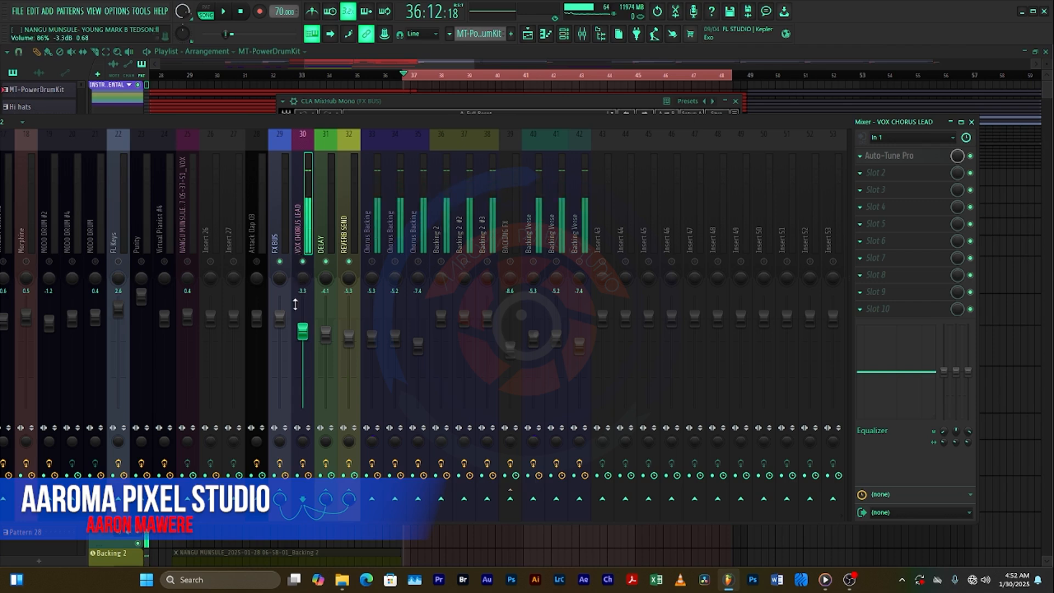
left_click(343, 231)
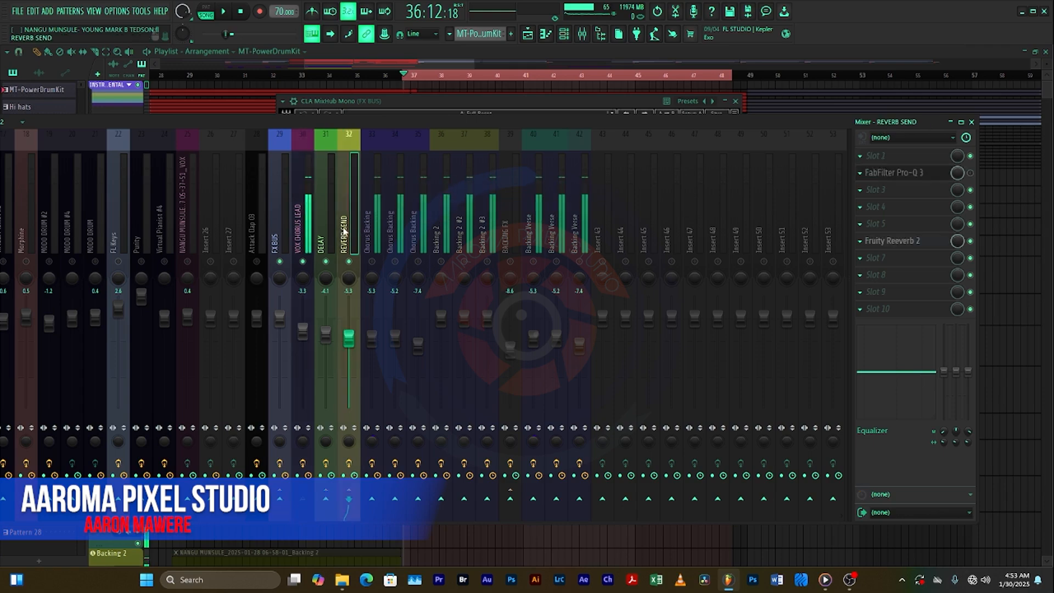
left_click(303, 230)
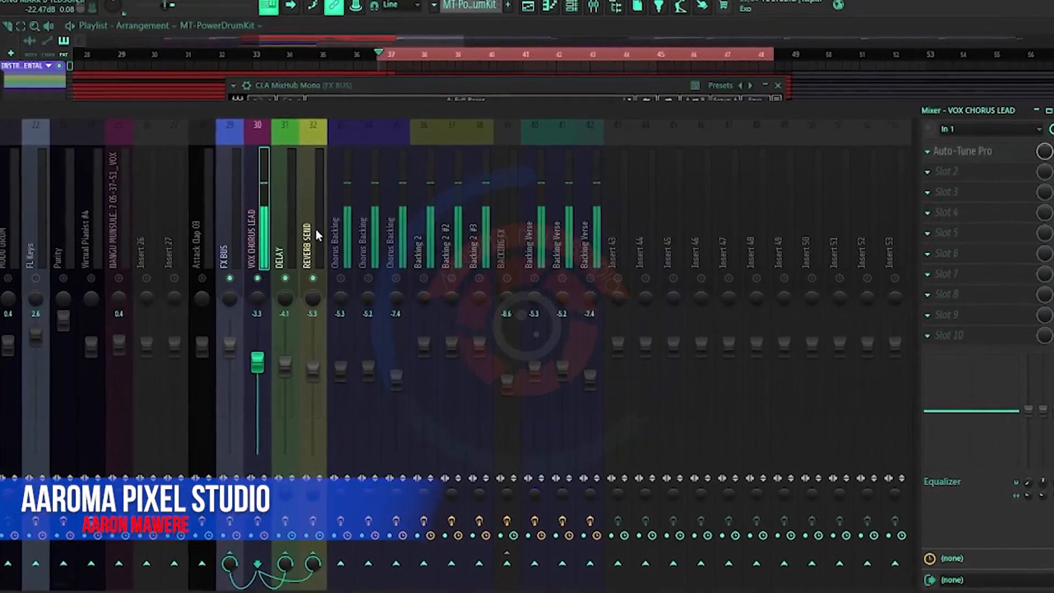
Reopen Fruity Reeverb 2 on REVERB SEND and review its delay, size, bass and wet controls before closing it
left_click(305, 245)
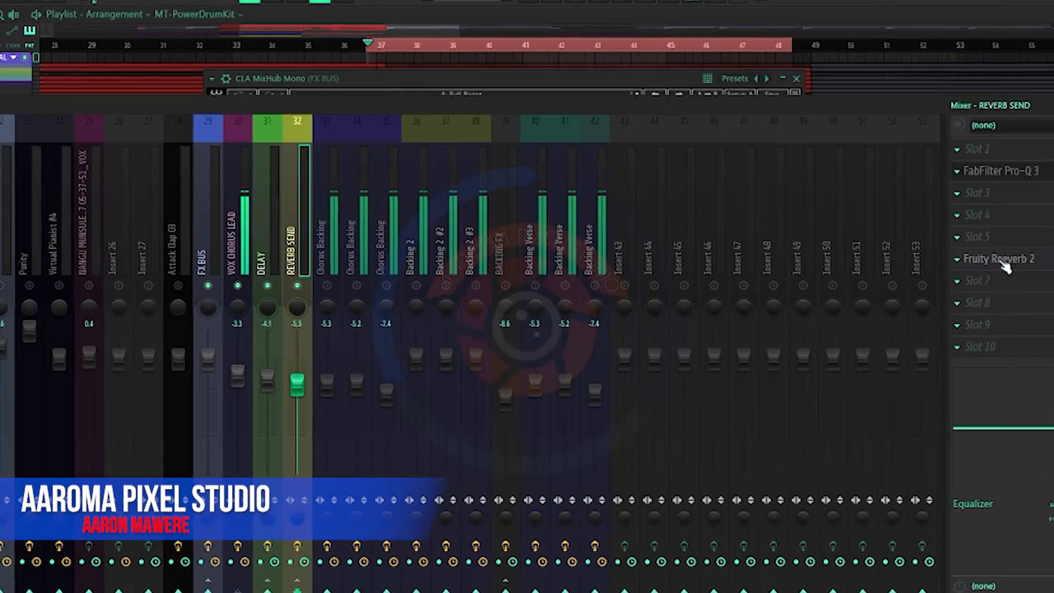
left_click(990, 259)
left_click_drag(502, 232, 522, 192)
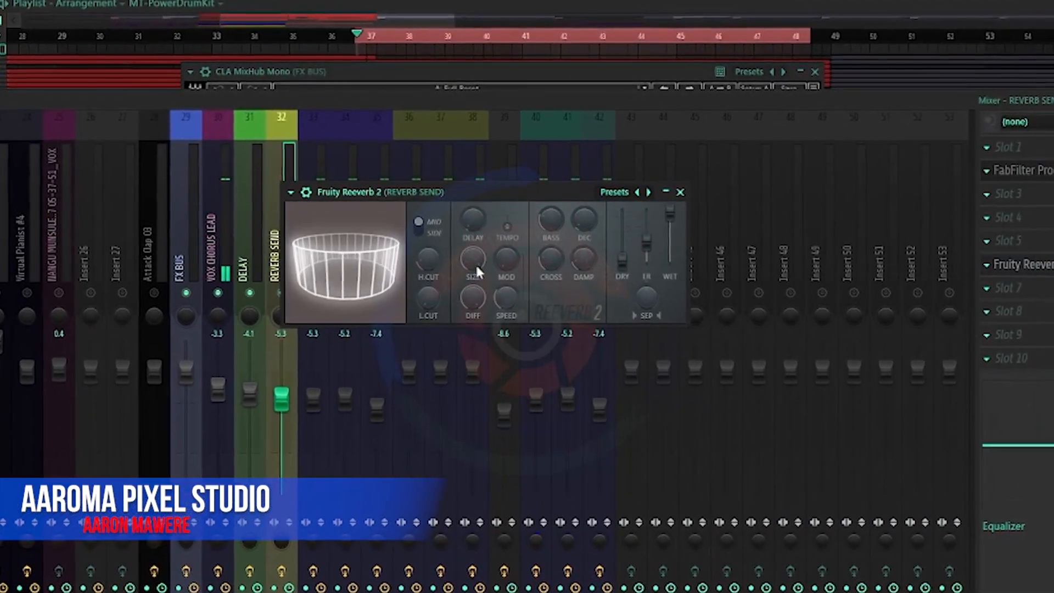
left_click_drag(469, 193, 467, 205)
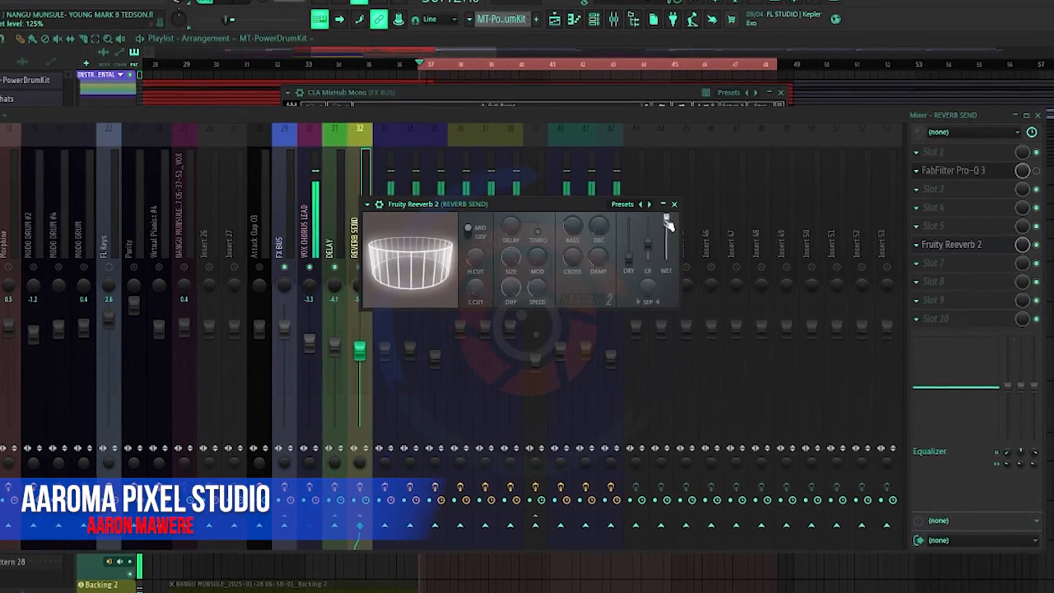
left_click_drag(501, 204, 496, 204)
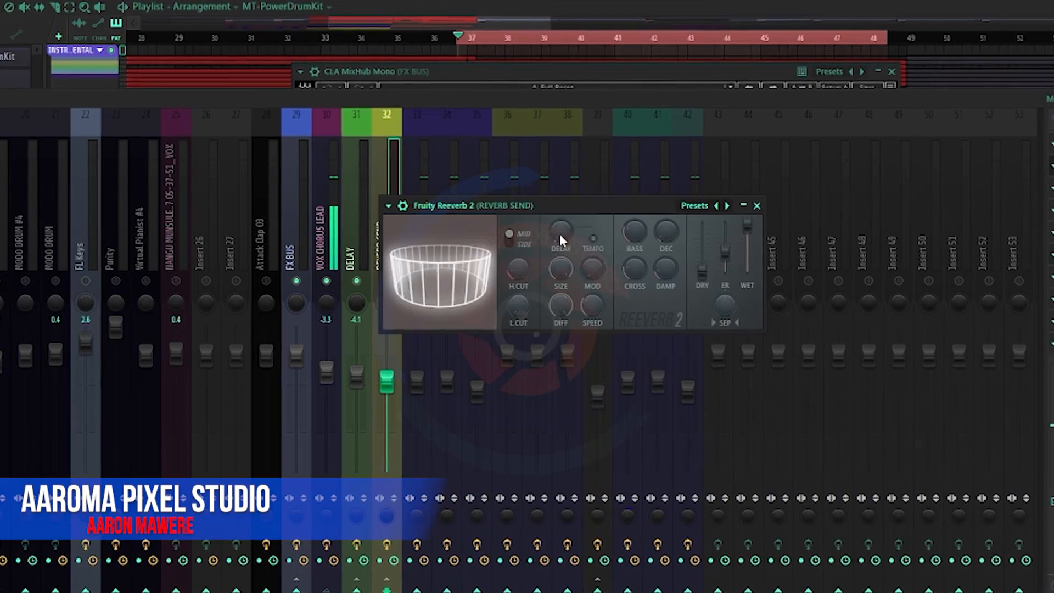
left_click_drag(558, 235, 559, 229)
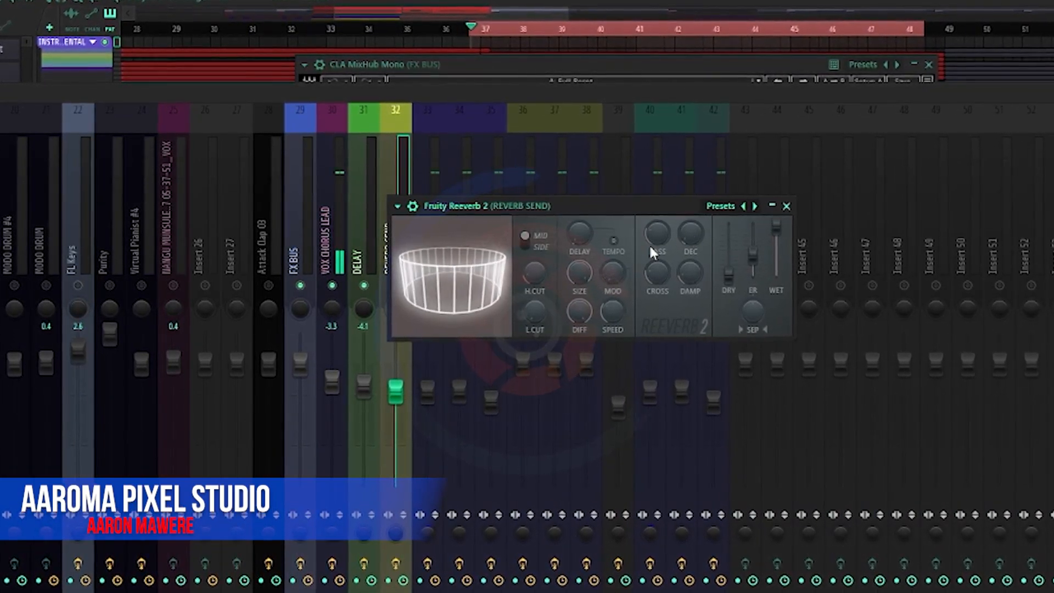
left_click(793, 208)
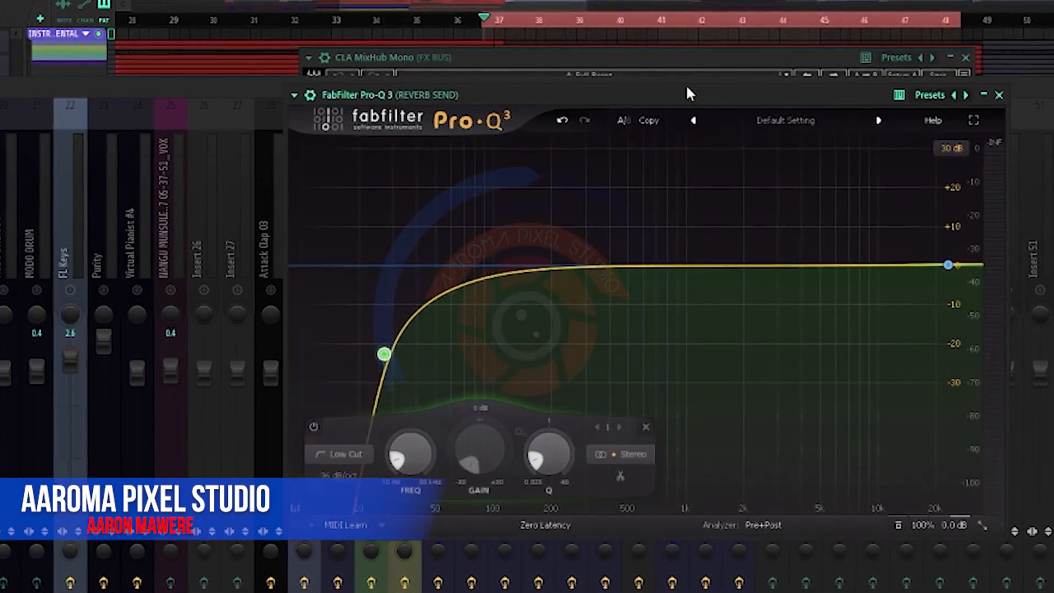
Examine the low-cut band in REVERB SEND's FabFilter Pro-Q 3, repositioning the plugin window for a clear view
left_click_drag(690, 94, 635, 102)
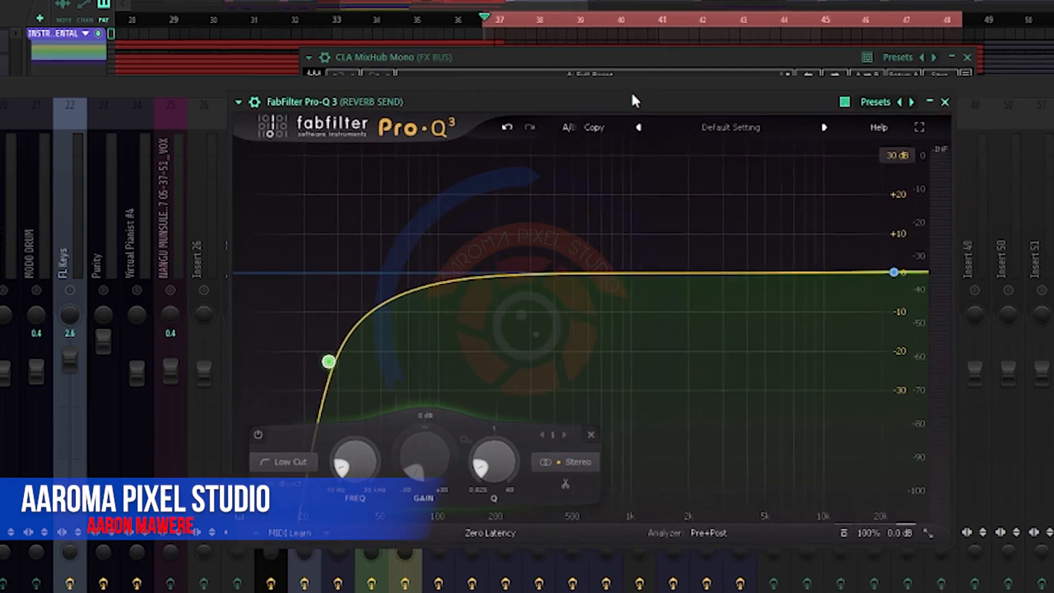
left_click(936, 102)
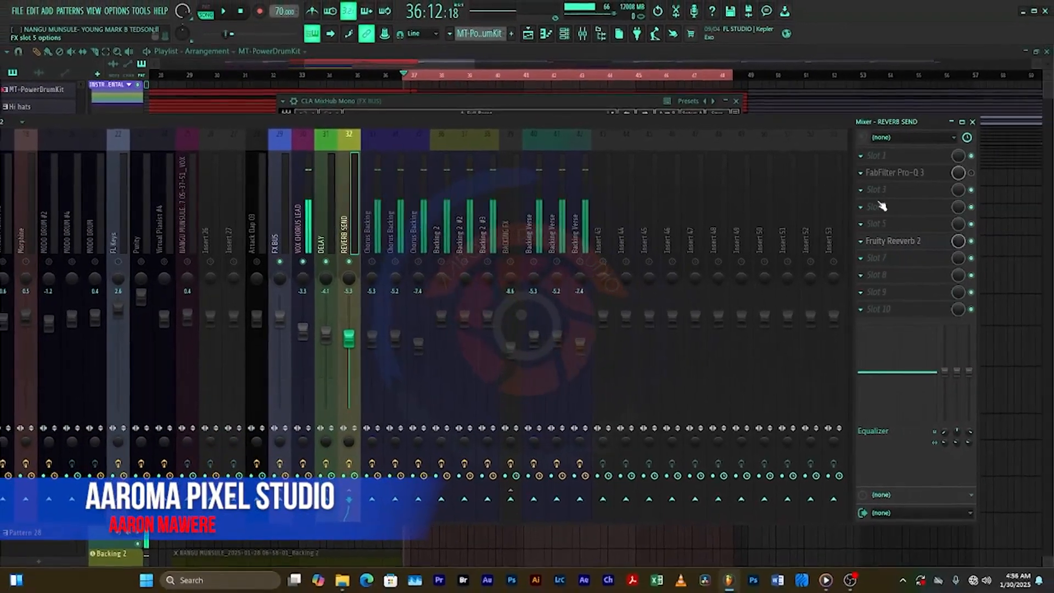
left_click(898, 173)
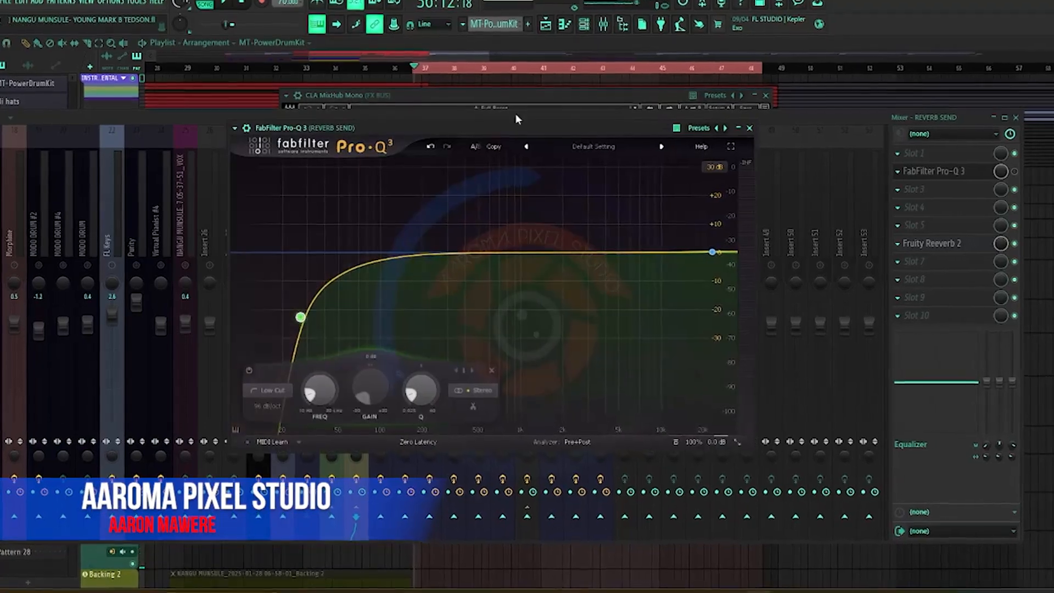
left_click_drag(512, 126, 583, 106)
mouse_move(373, 308)
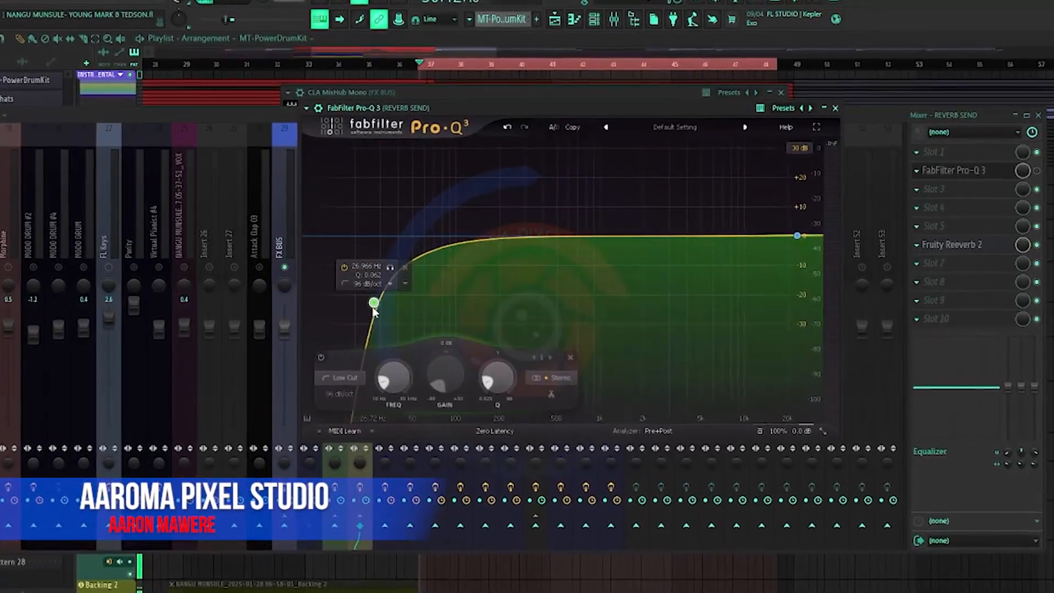
Raise the low-cut band in REVERB SEND's FabFilter Pro-Q 3 to about 40 Hz and close the plugin
left_click_drag(375, 304, 414, 309)
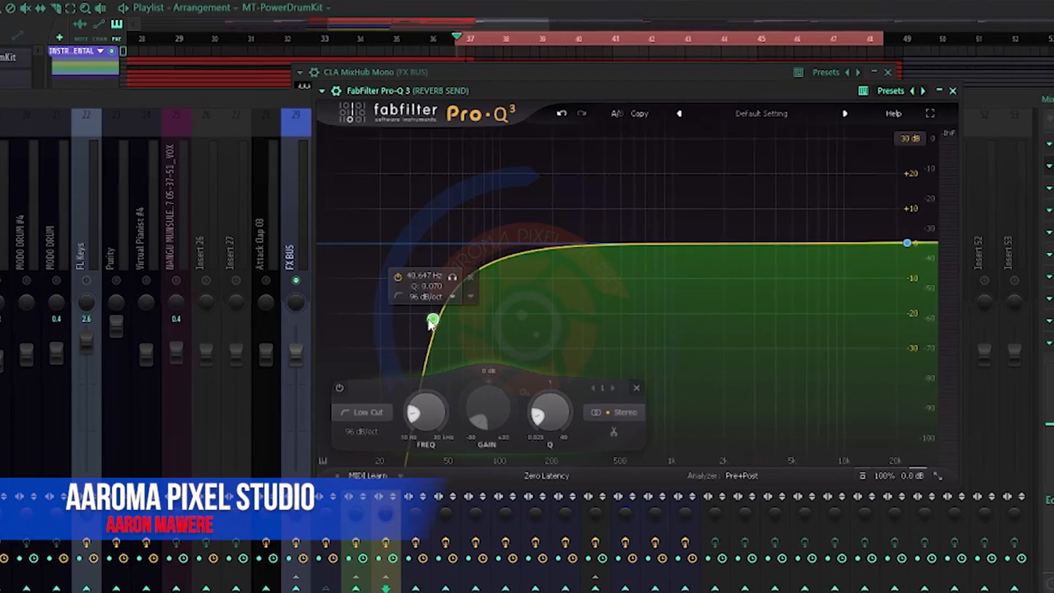
left_click(943, 90)
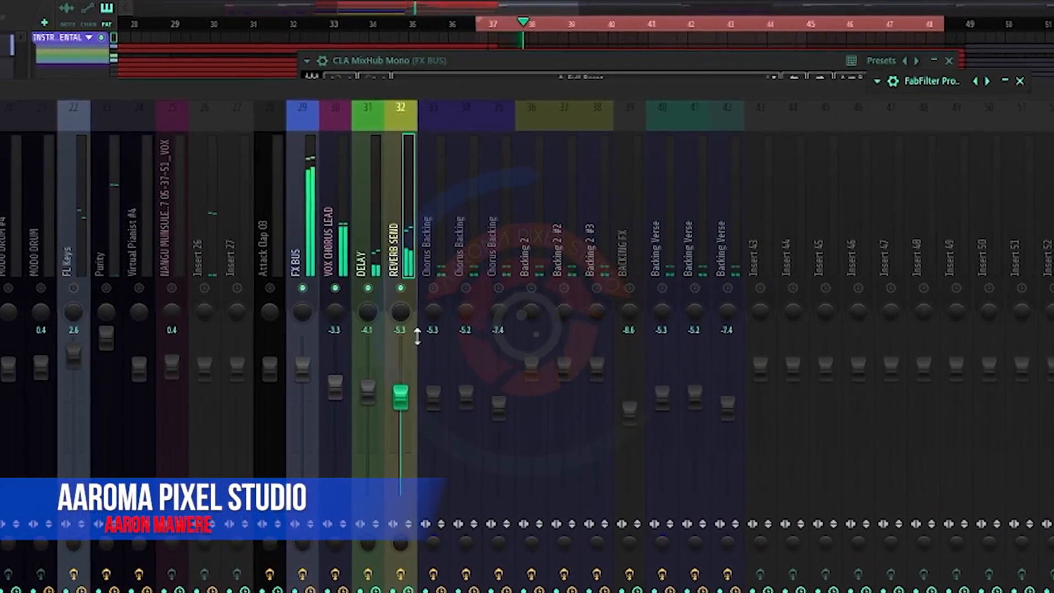
Set the REVERB SEND fader to -4.6 dB and the VOX CHORUS LEAD fader to -3.3 dB
left_click_drag(401, 406, 425, 502)
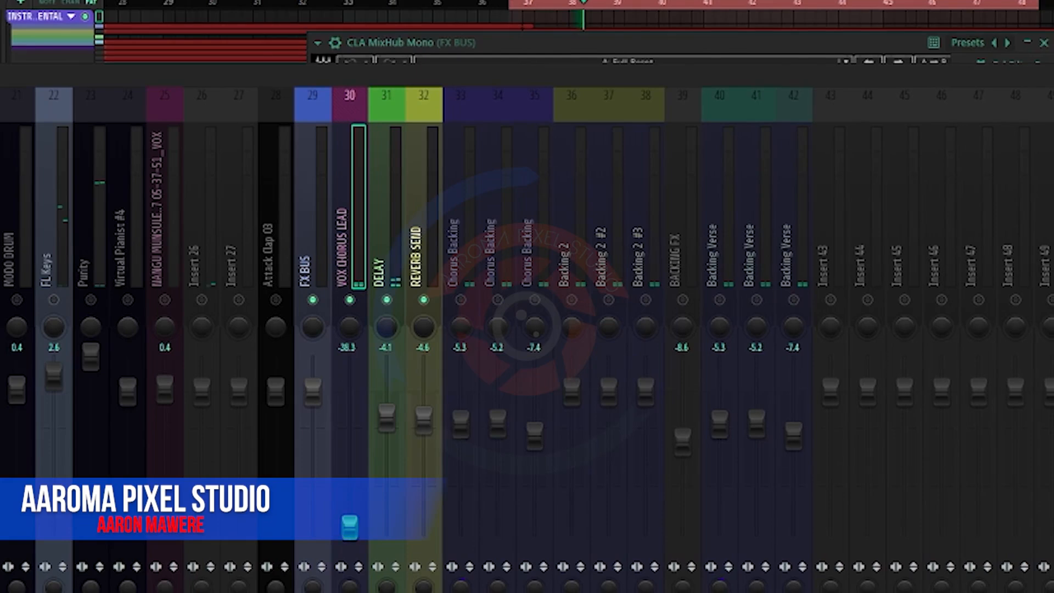
left_click_drag(349, 527, 349, 433)
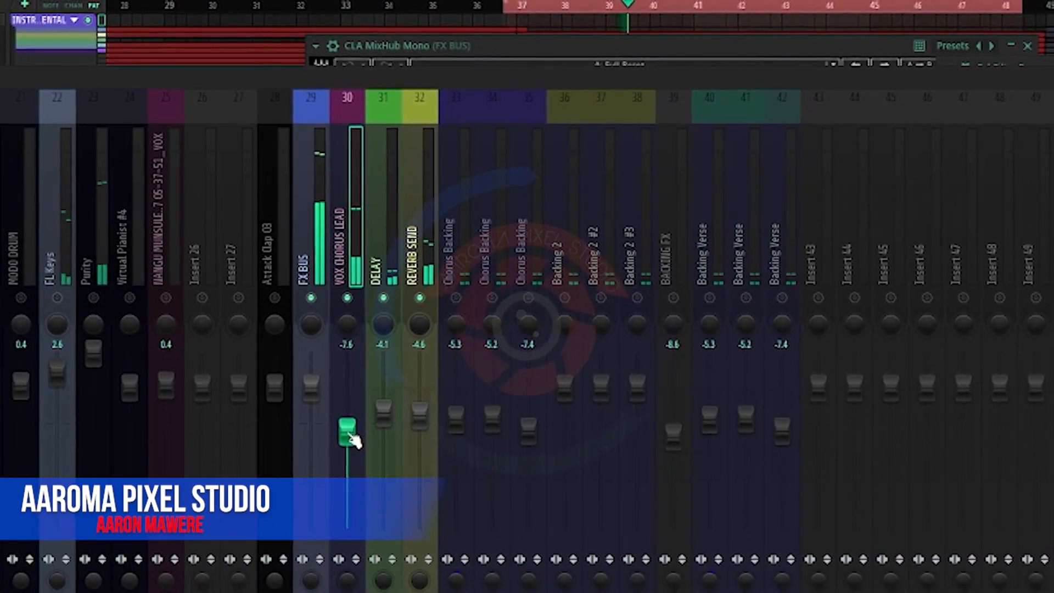
scroll(353, 438, "up", 4)
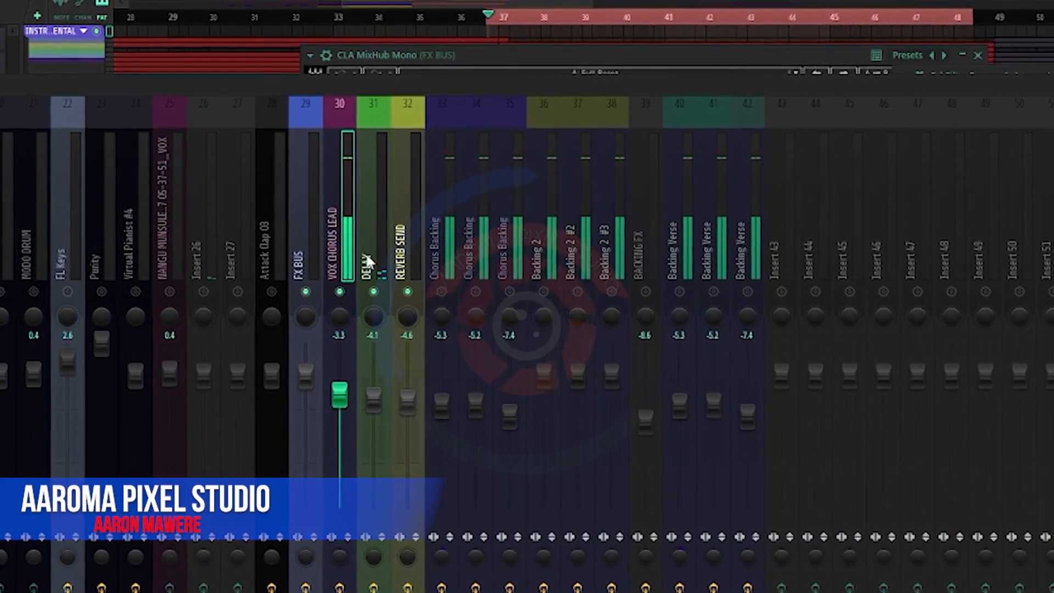
Select REVERB SEND and DELAY in turn and review DELAY's FabFilter Timeless 3 settings, closing the plugin
left_click(404, 241)
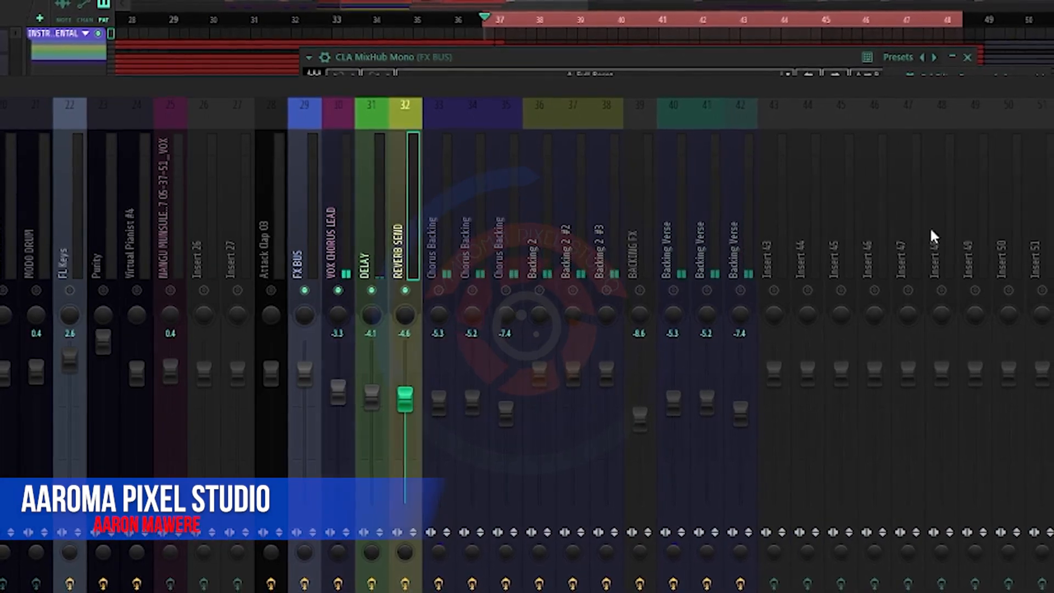
left_click(364, 260)
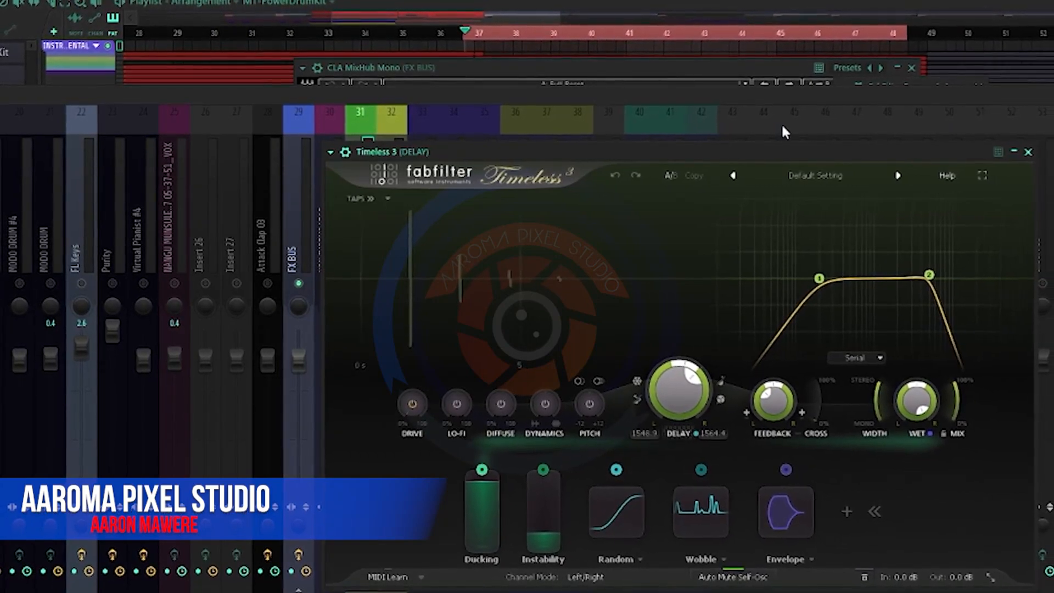
left_click_drag(774, 158, 645, 146)
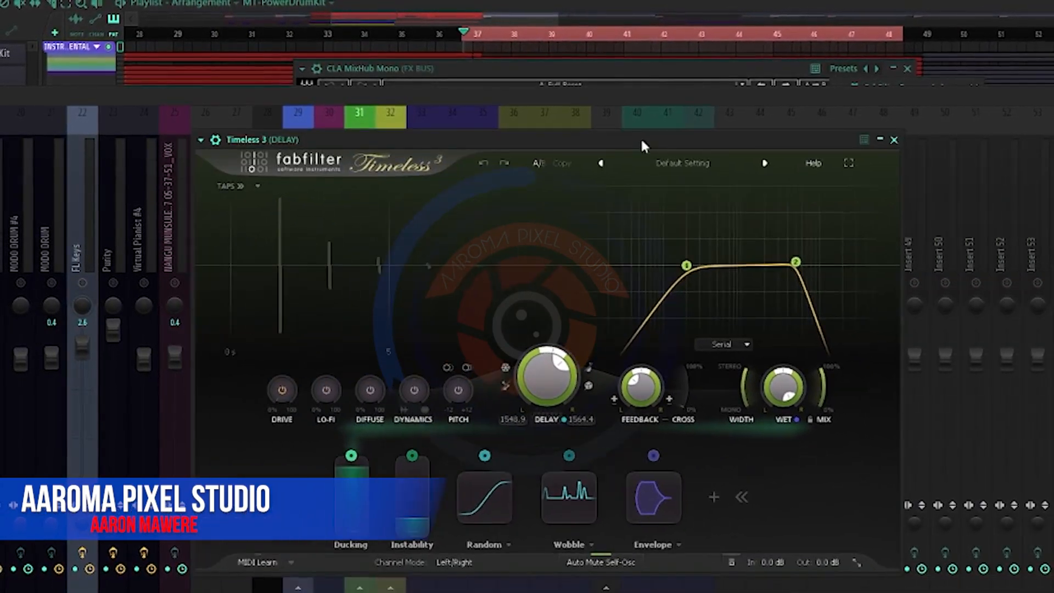
left_click(890, 141)
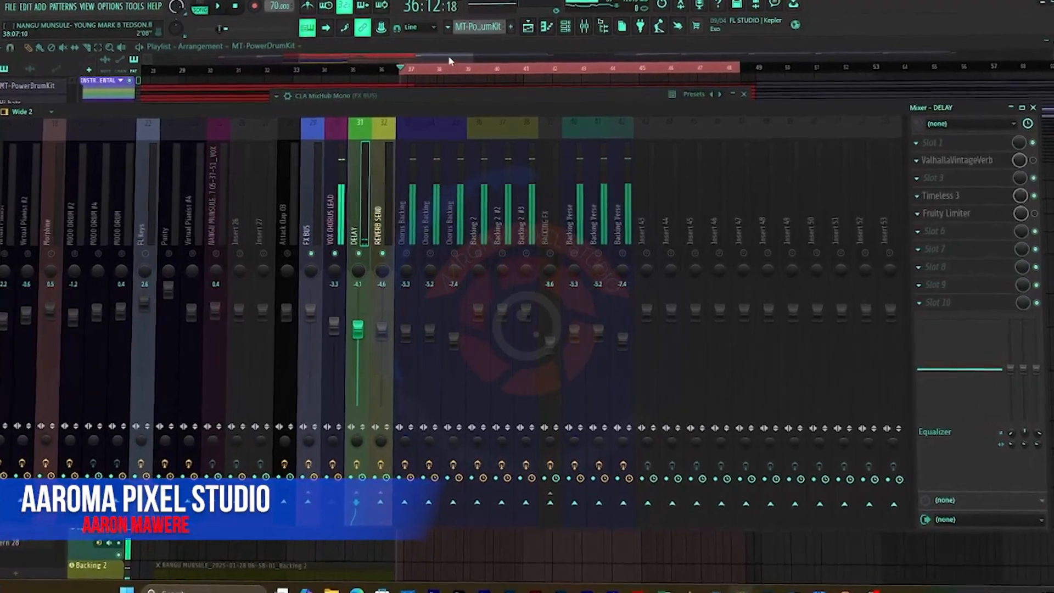
Look through the vocal clips along the playlist and place the playhead at bar 73
left_click_drag(449, 58, 399, 42)
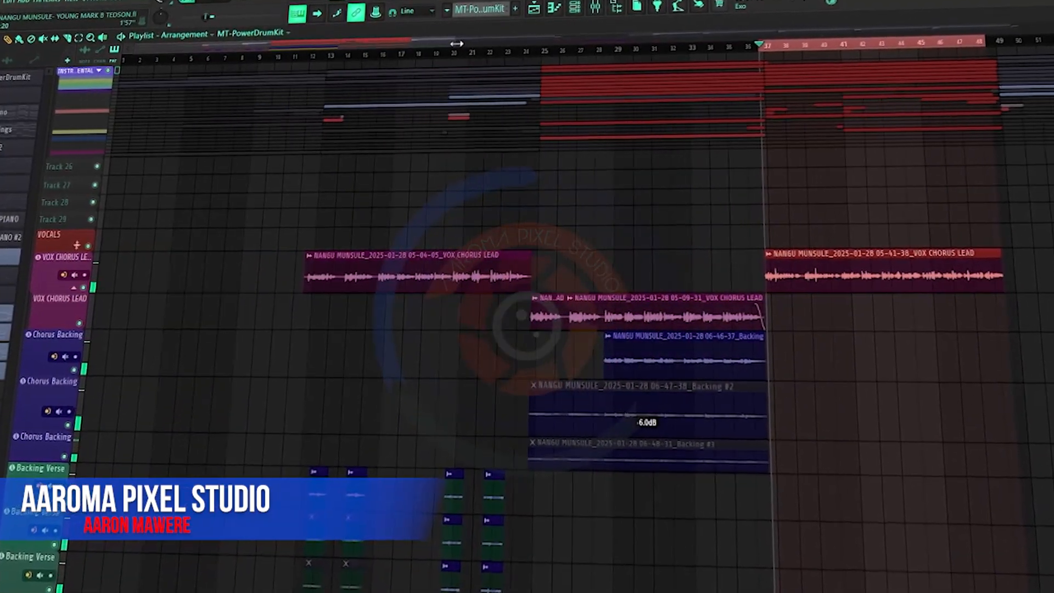
scroll(751, 266, "down", 2)
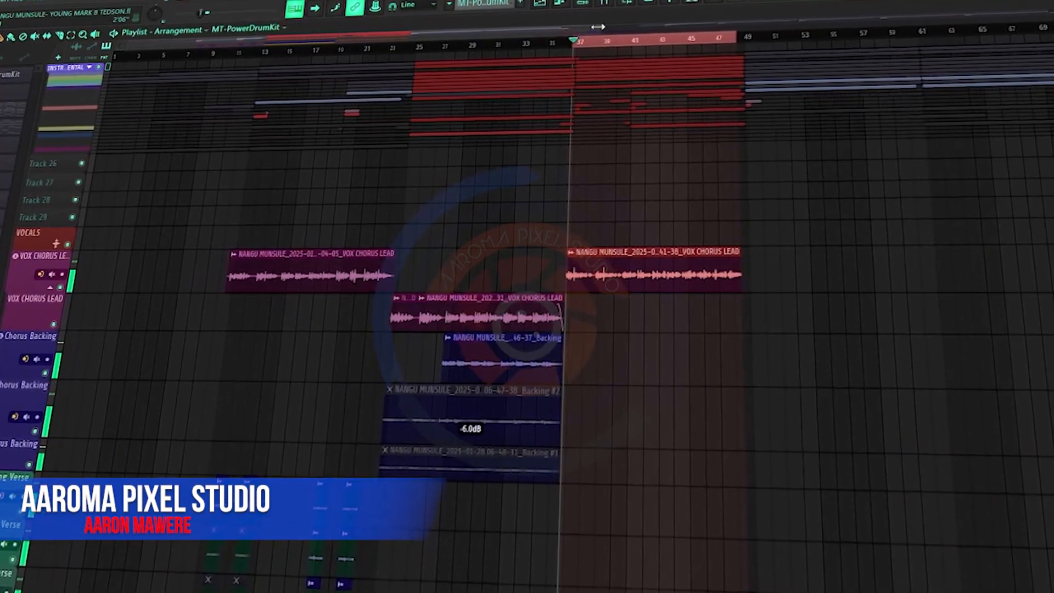
left_click_drag(597, 28, 378, 44)
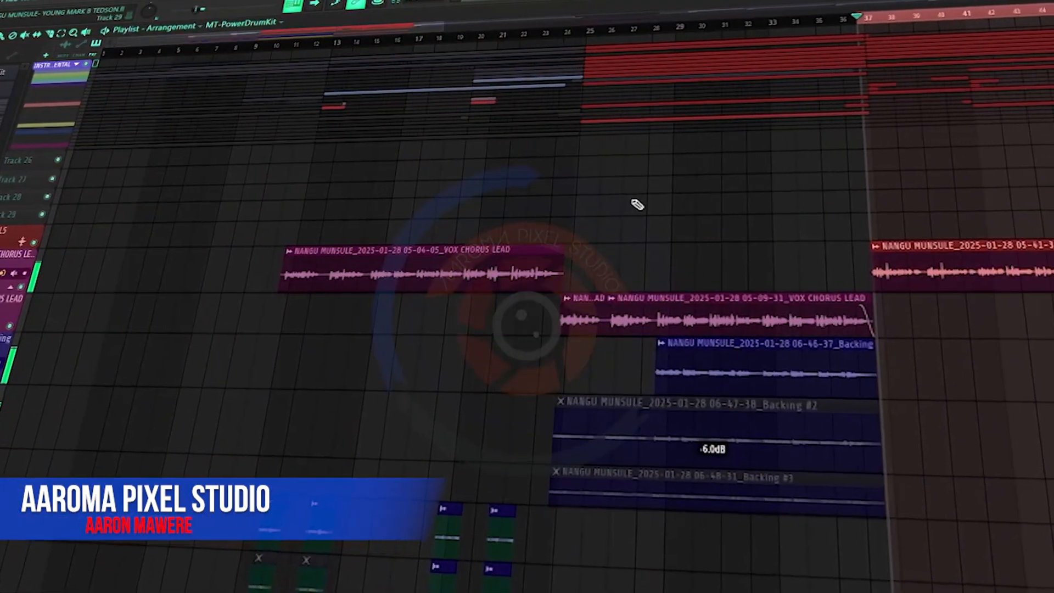
left_click_drag(443, 30, 635, 22)
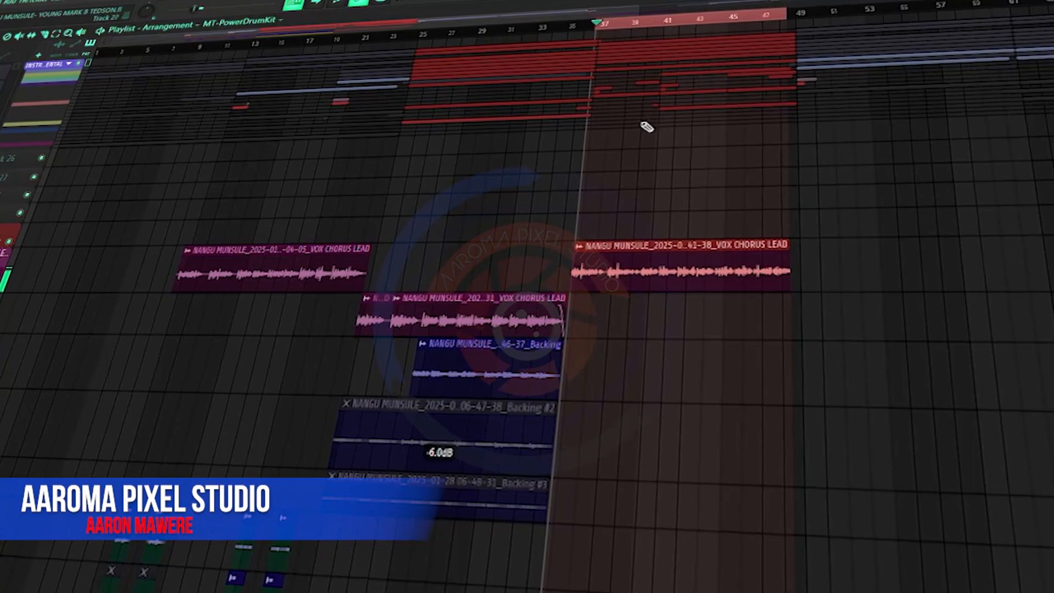
left_click_drag(575, 13, 734, 2)
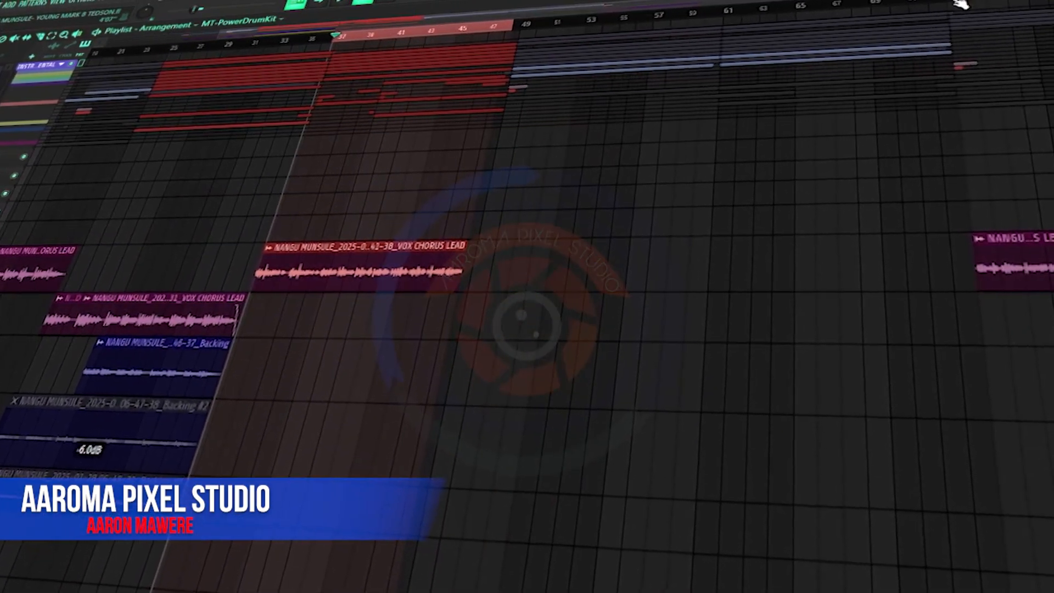
left_click(960, 1)
scroll(960, 1, "up", 4)
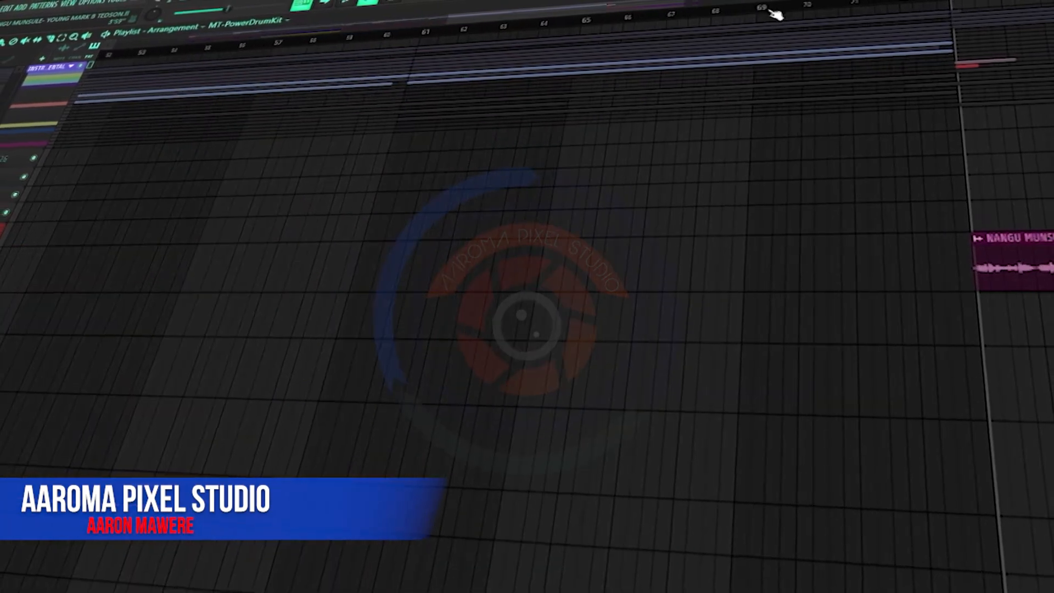
Examine the layered lead and backing vocal clips starting at bar 77 and place the playhead at their start
left_click_drag(609, 9, 702, 4)
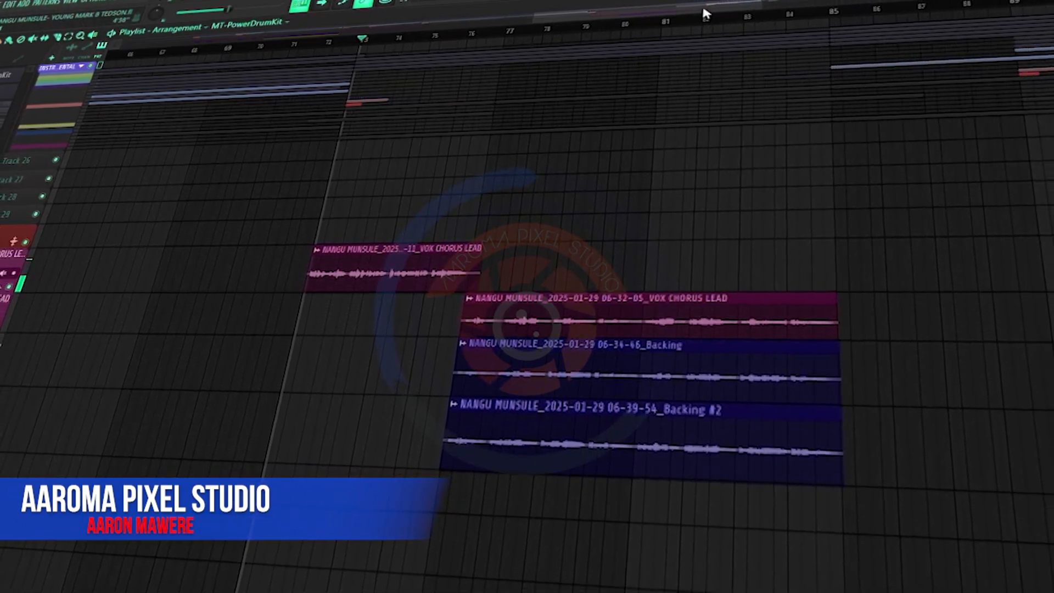
left_click_drag(750, 5, 729, 13)
scroll(1014, 327, "down", 2)
scroll(1012, 328, "down", 3)
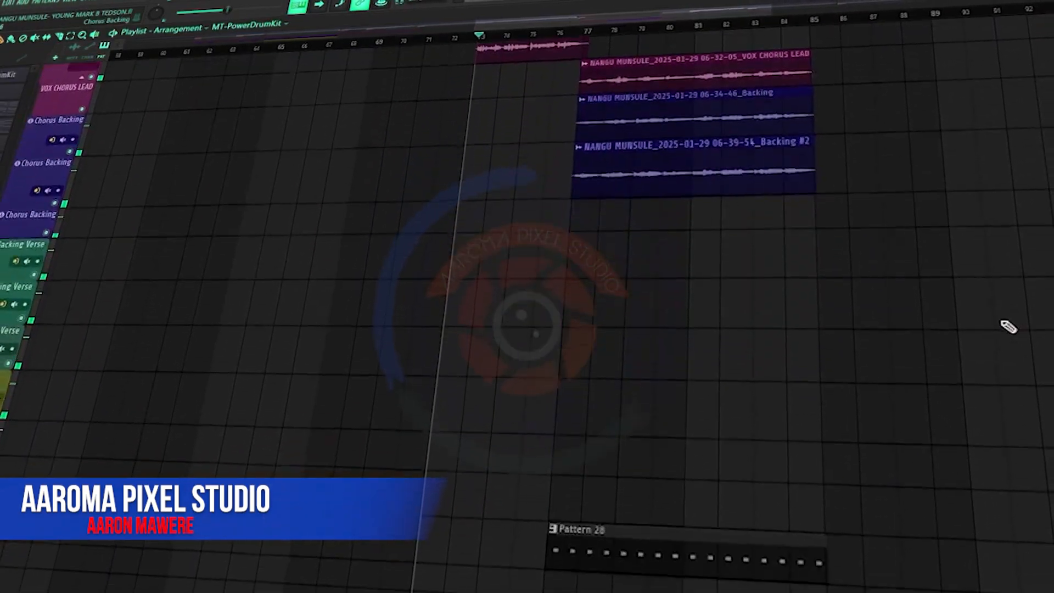
scroll(1007, 326, "up", 2)
left_click_drag(618, 23, 653, 21)
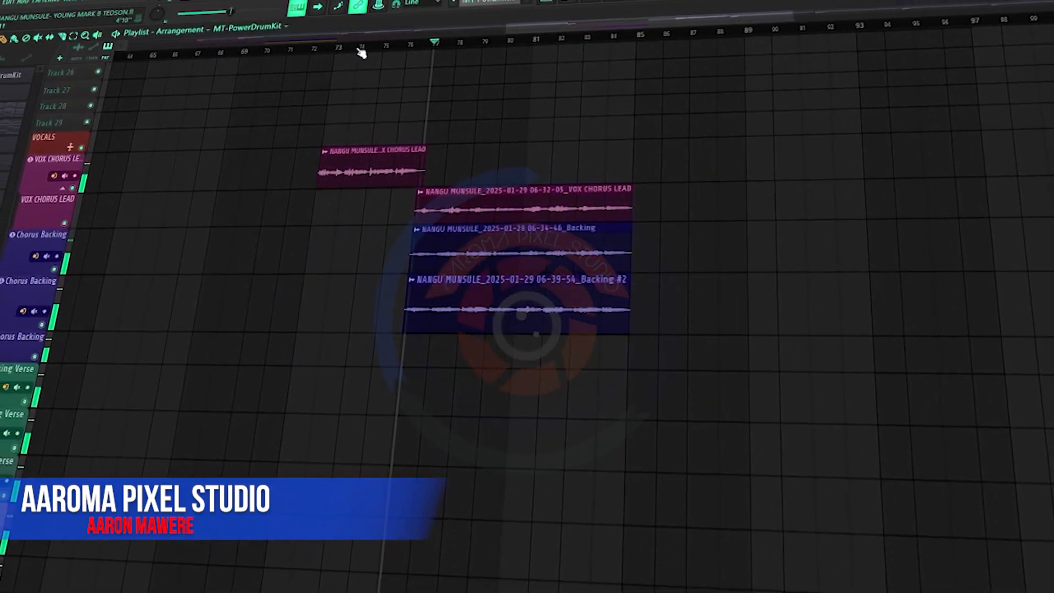
scroll(433, 52, "up", 4)
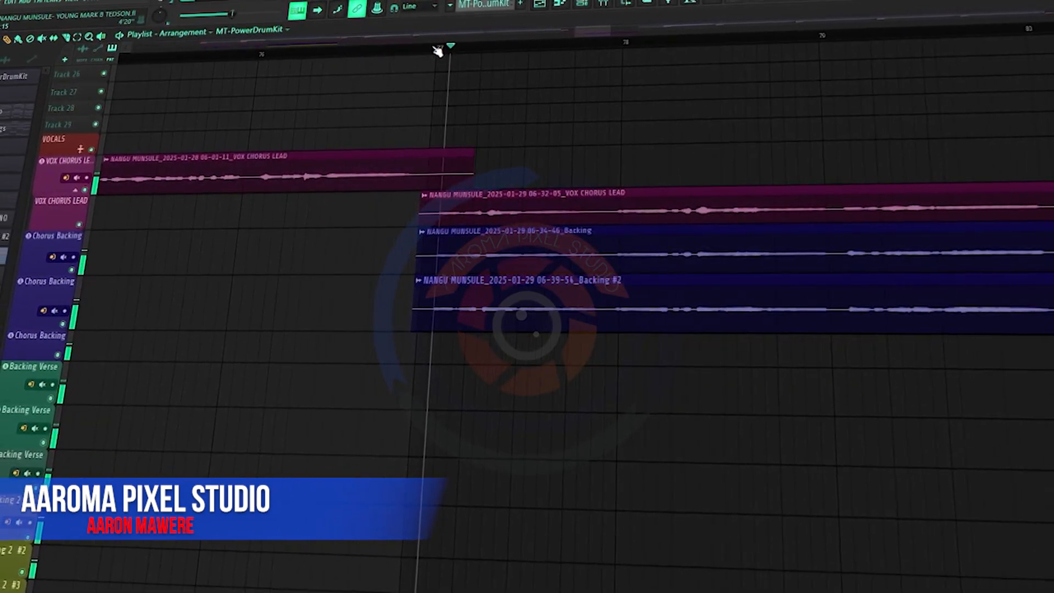
Select bars 77 to 85 of the playlist timeline and play that section
left_click_drag(432, 50, 1051, 35)
left_click_drag(1051, 384, 1012, 379)
key("space")
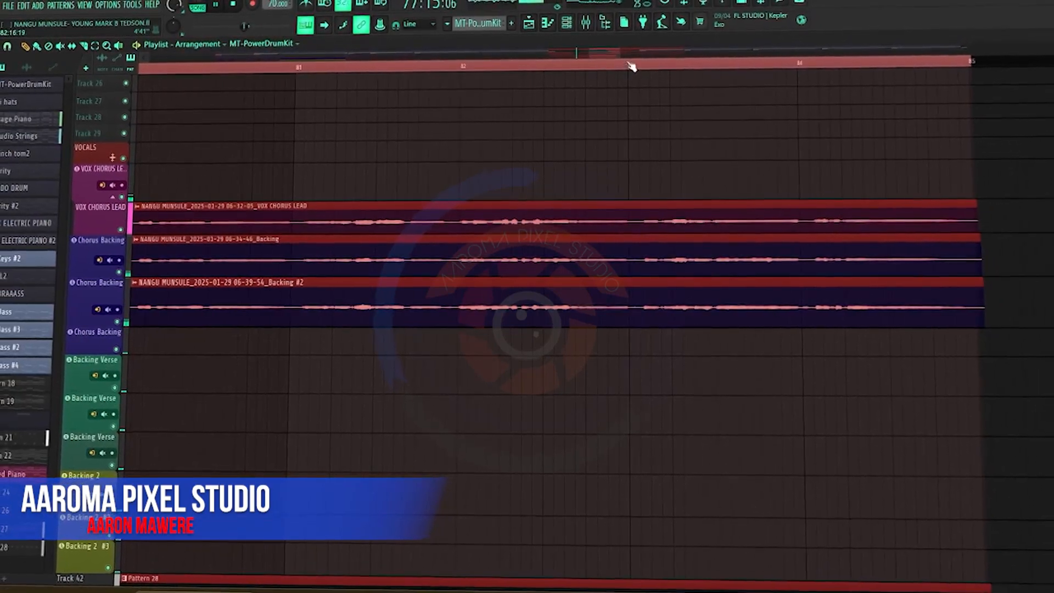
Check the mixer levels during playback, return to the playlist and replay the selected section from bar 77
left_click_drag(619, 54, 596, 68)
left_click(583, 33)
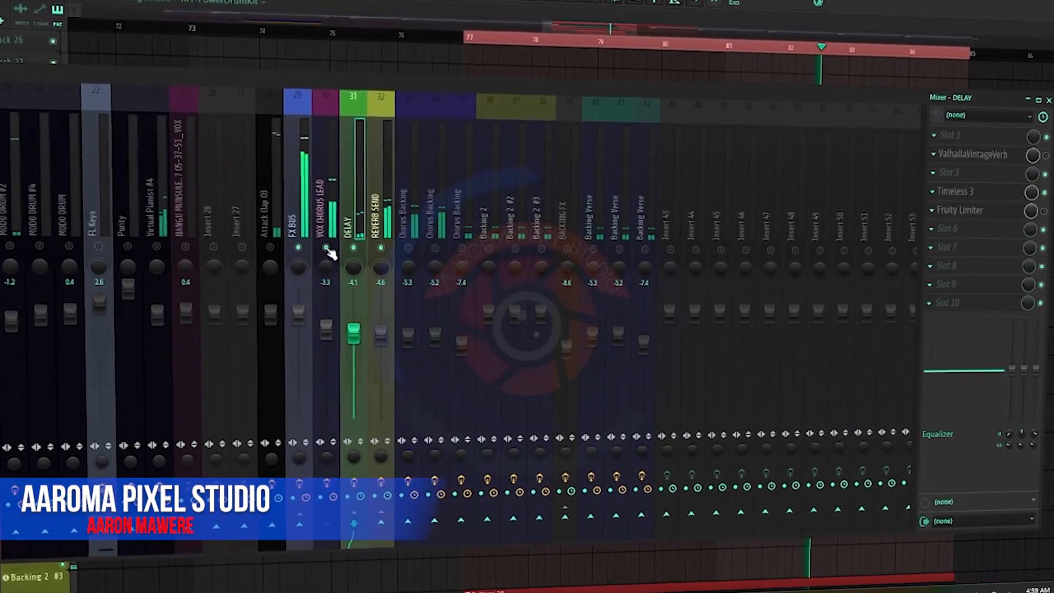
left_click(543, 3)
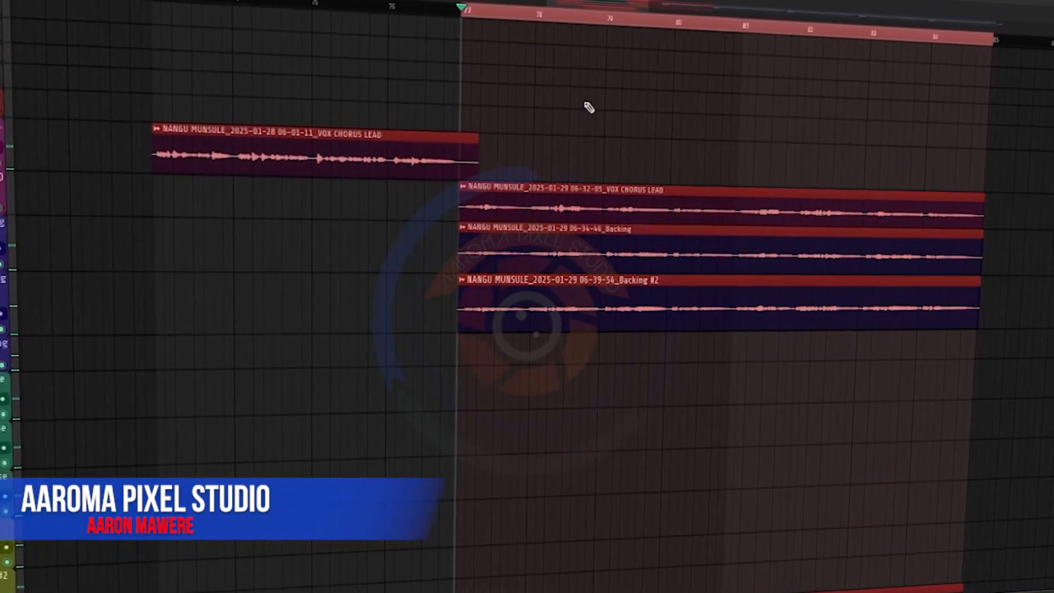
scroll(996, 174, "up", 3)
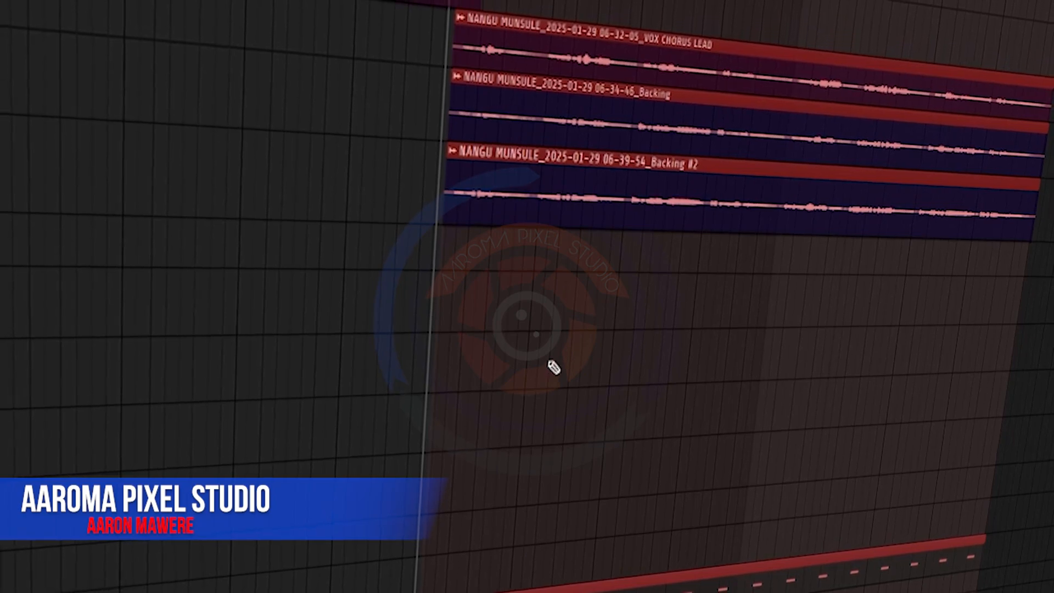
key("space")
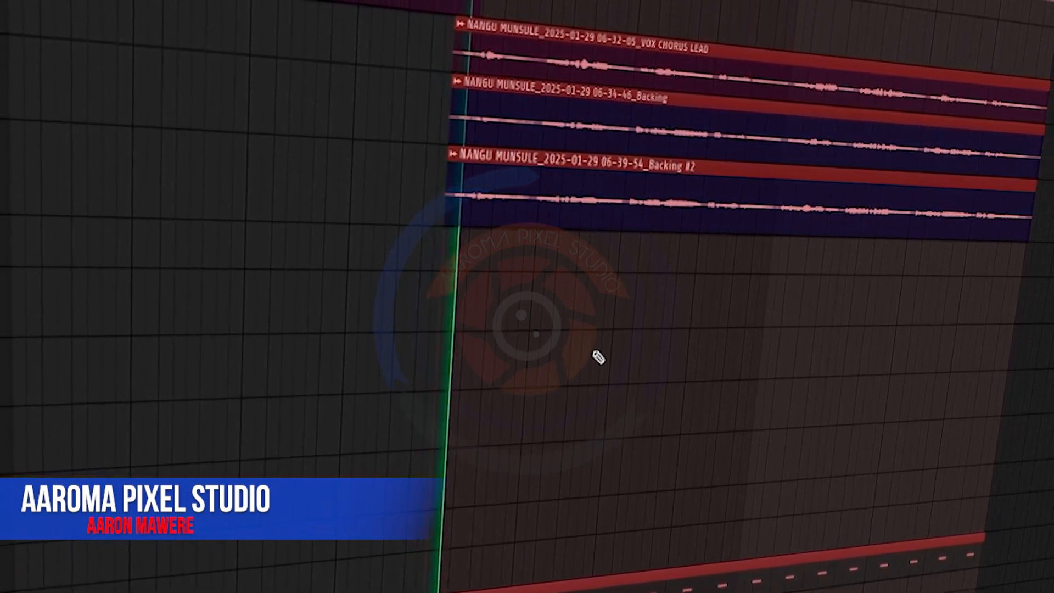
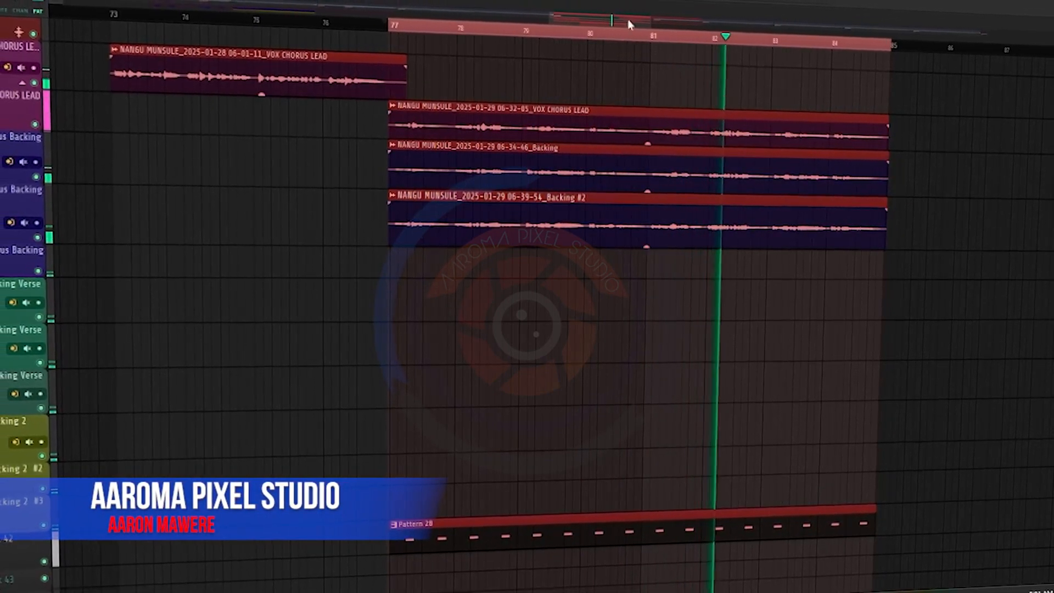
Load Fruity Parametric EQ 2 into slot 3 of the Attack Clap 03 mixer track
key("F9")
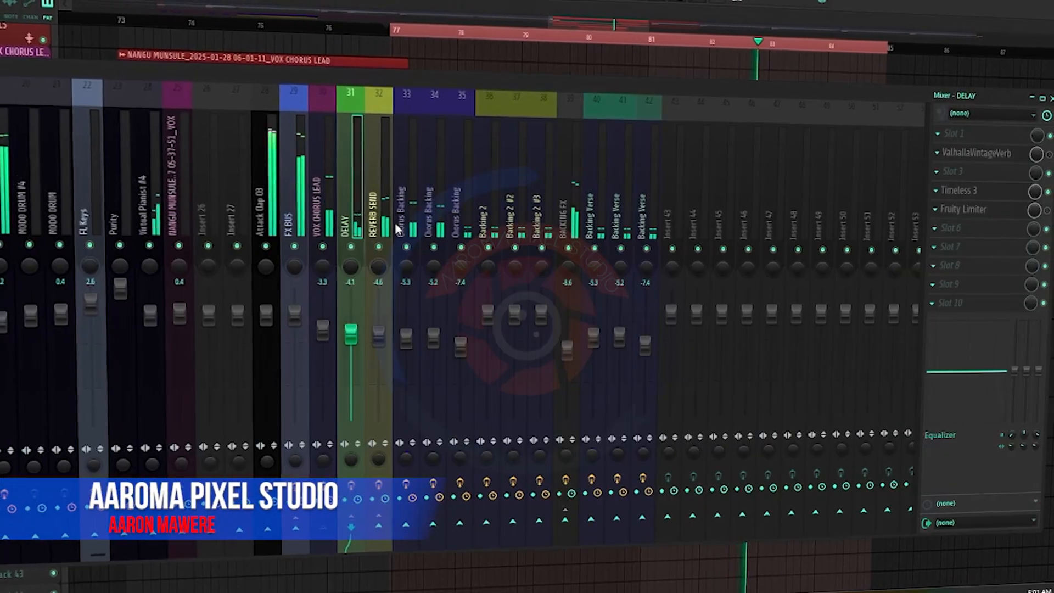
left_click(263, 216)
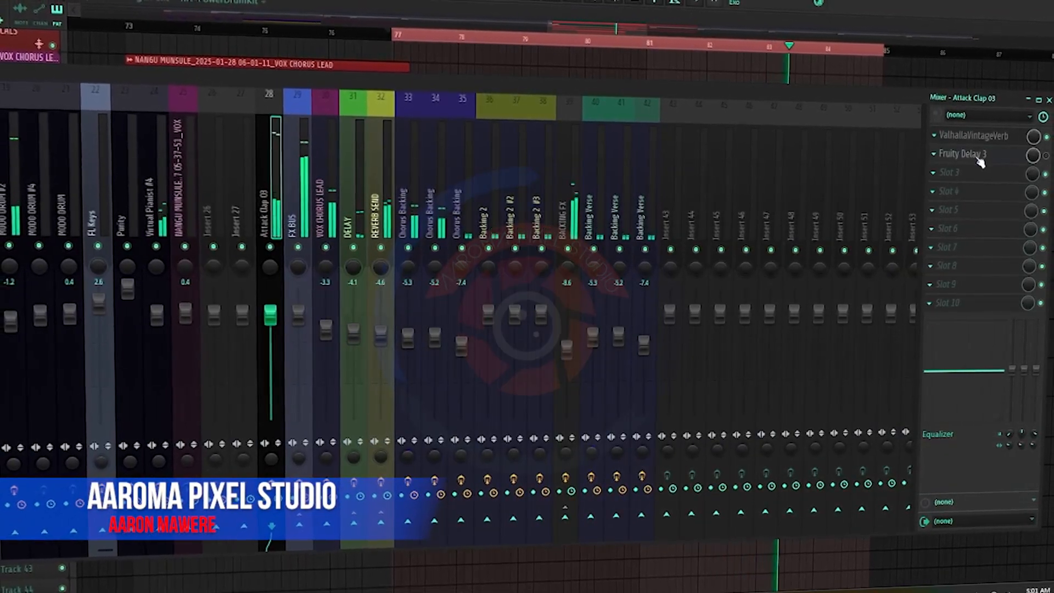
left_click(936, 176)
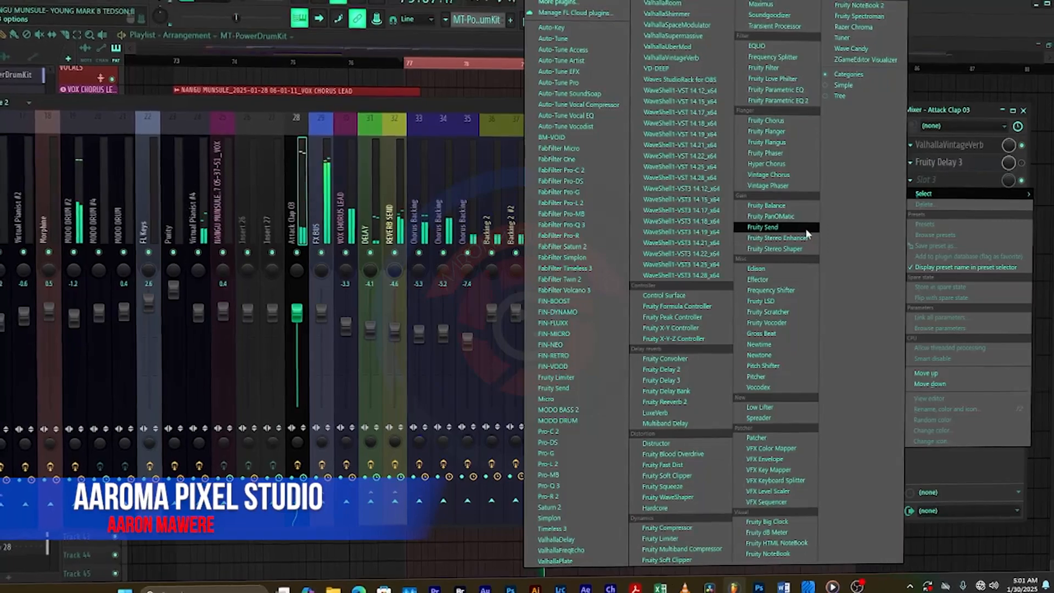
left_click(777, 100)
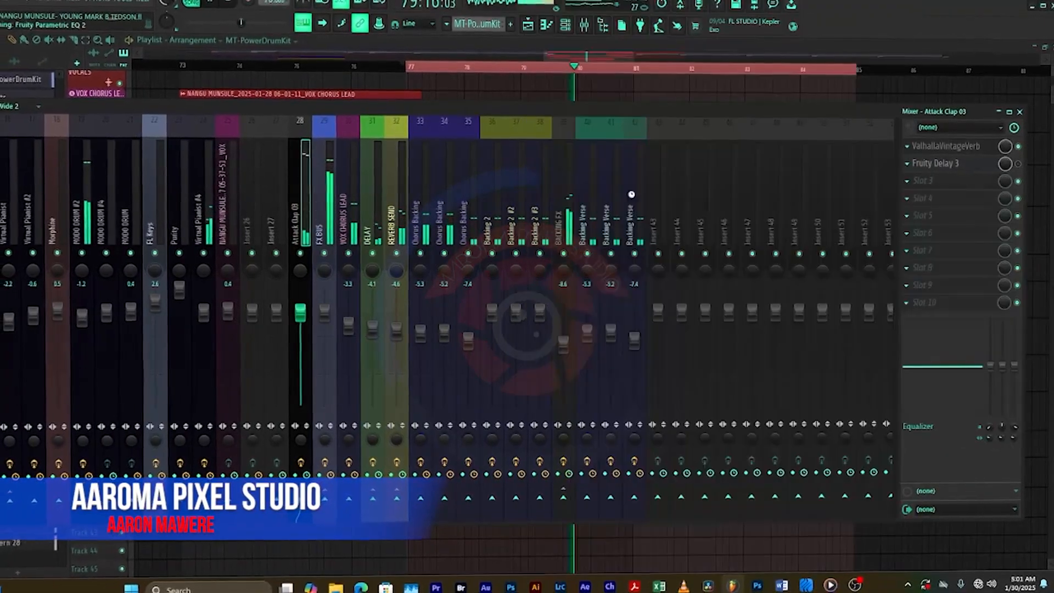
Reposition the Fruity Parametric EQ 2 window and set band 3 to high pass at about 360 Hz
left_click_drag(292, 158, 576, 162)
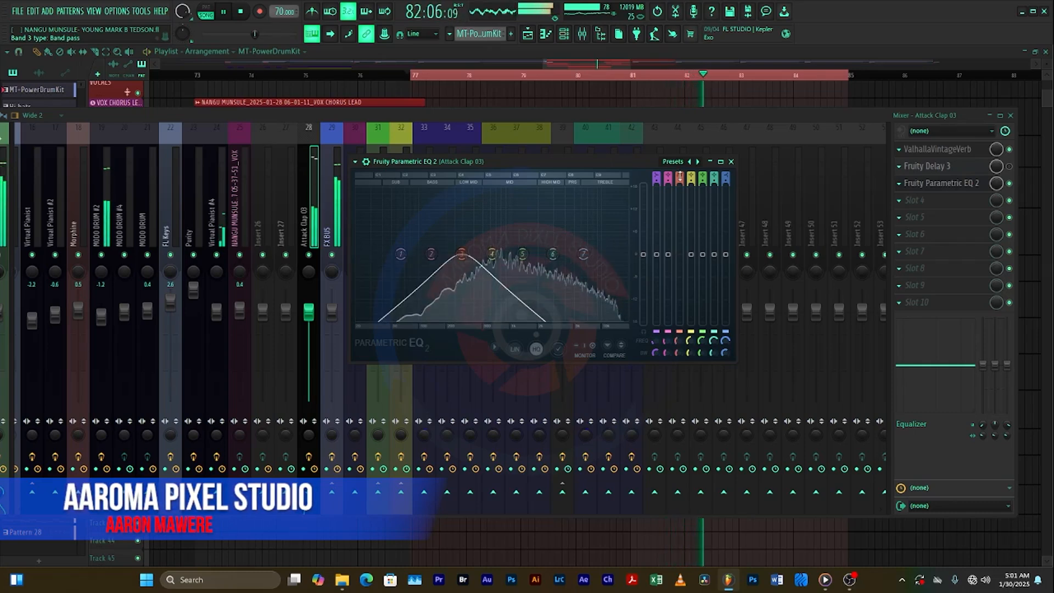
left_click_drag(523, 168, 546, 167)
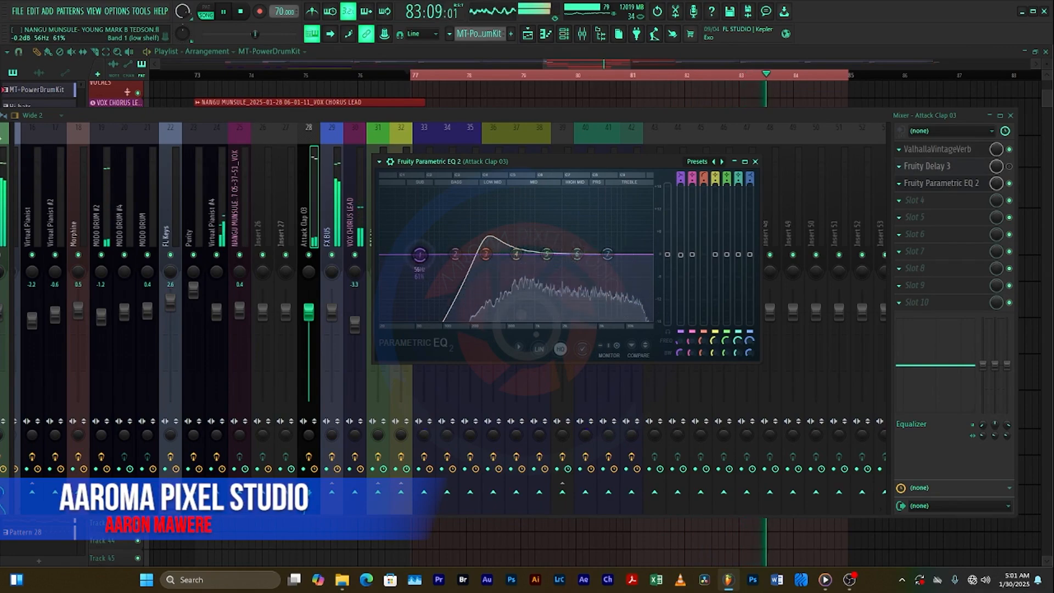
left_click_drag(485, 255, 514, 256)
scroll(513, 255, "up", 2)
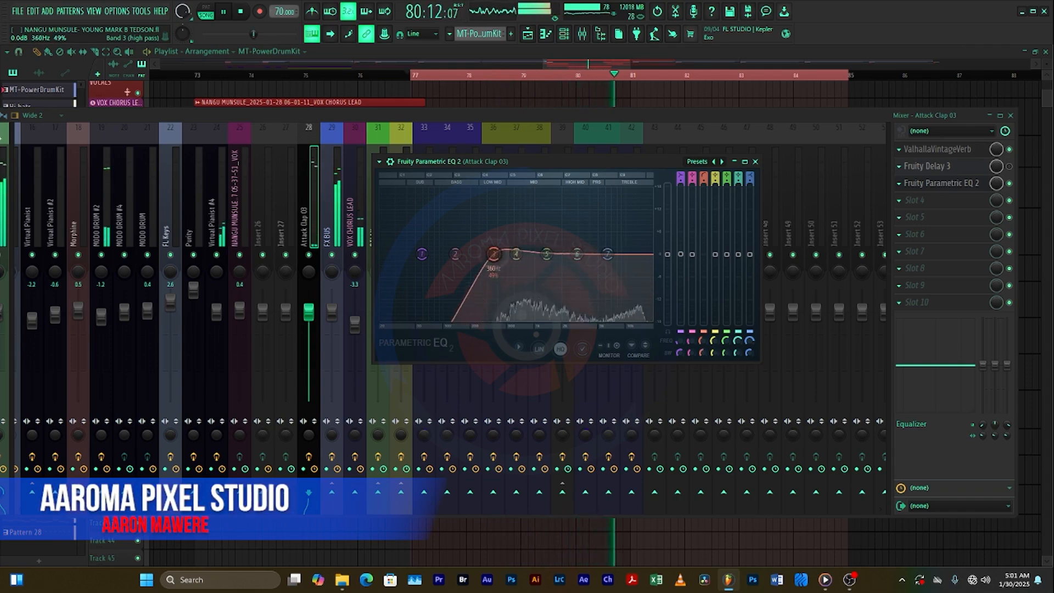
Lower the cutoff of high-pass band 3 in Attack Clap 03's EQ to below 270 Hz
left_click_drag(493, 254, 492, 256)
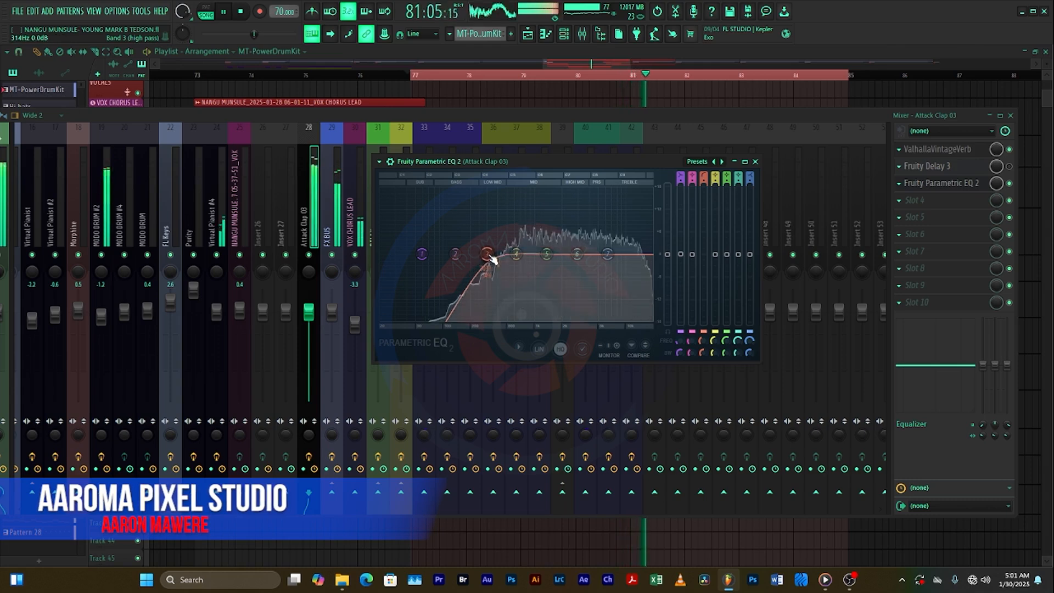
left_click_drag(493, 254, 485, 254)
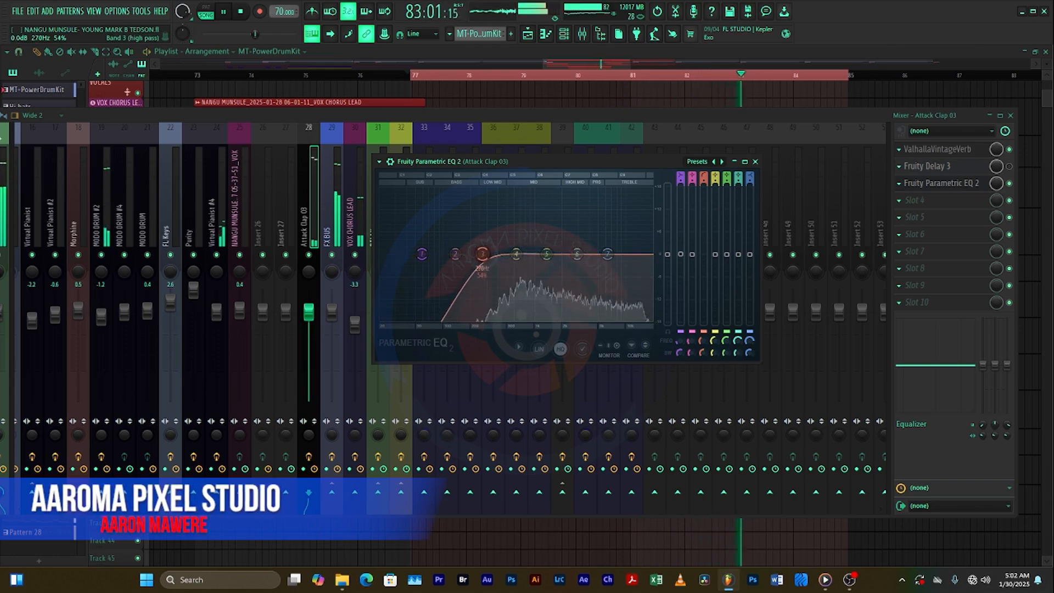
left_click_drag(482, 253, 473, 254)
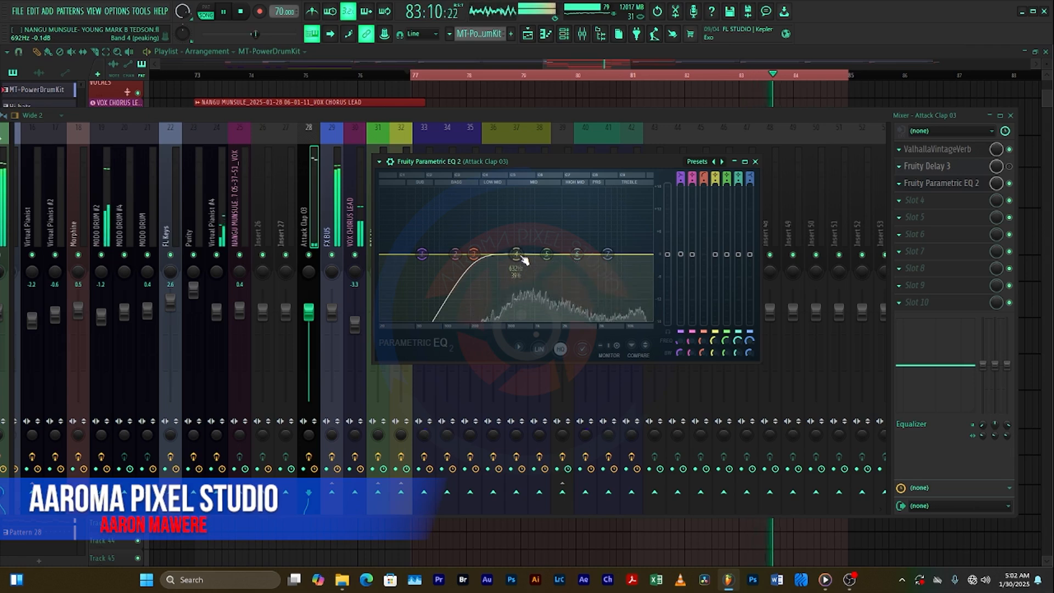
Solo the Attack Clap 03 mixer track and turn its ValhallaVintageVerb mix level fully down
right_click(313, 256)
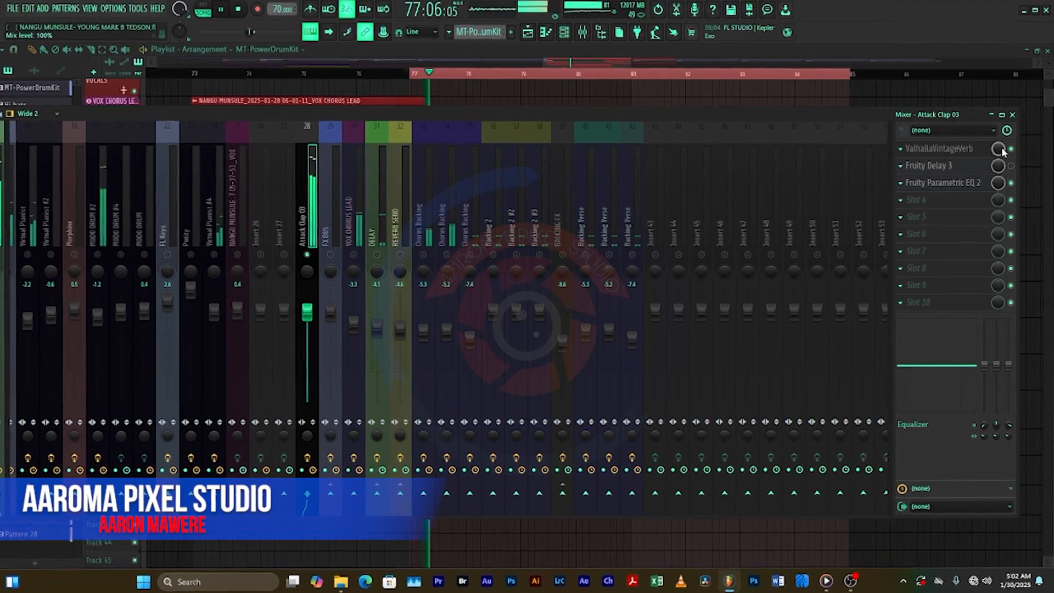
left_click_drag(997, 149, 997, 225)
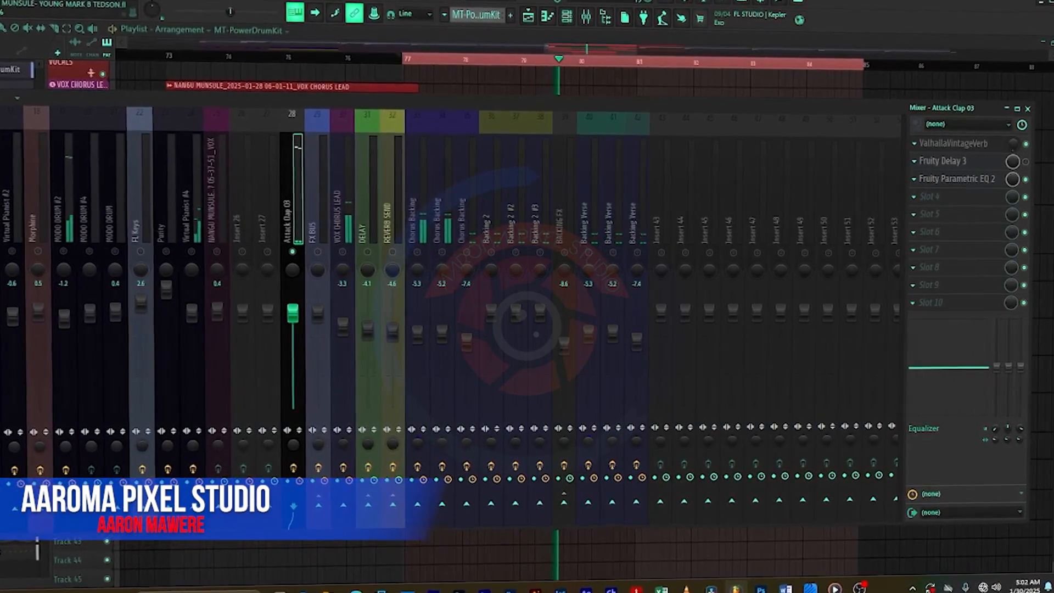
Shape Attack Clap 03's EQ by cutting band 4 around 513 Hz, lowering band 5 and boosting band 7, and close the EQ
left_click(958, 178)
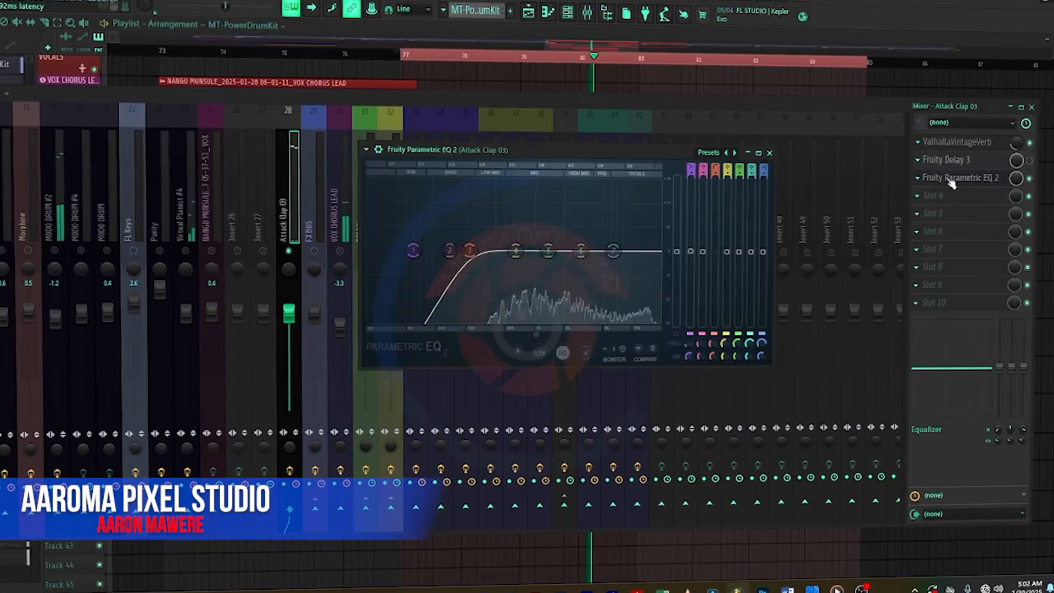
mouse_move(476, 254)
left_mouse_down()
mouse_move(540, 251)
mouse_move(478, 250)
left_mouse_up()
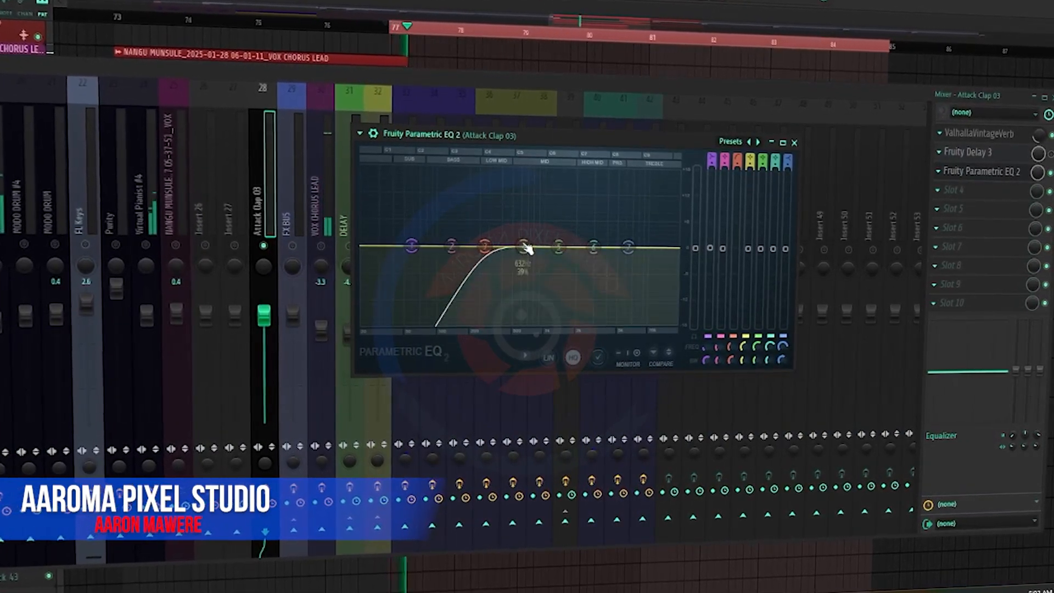
left_click_drag(524, 248, 479, 243)
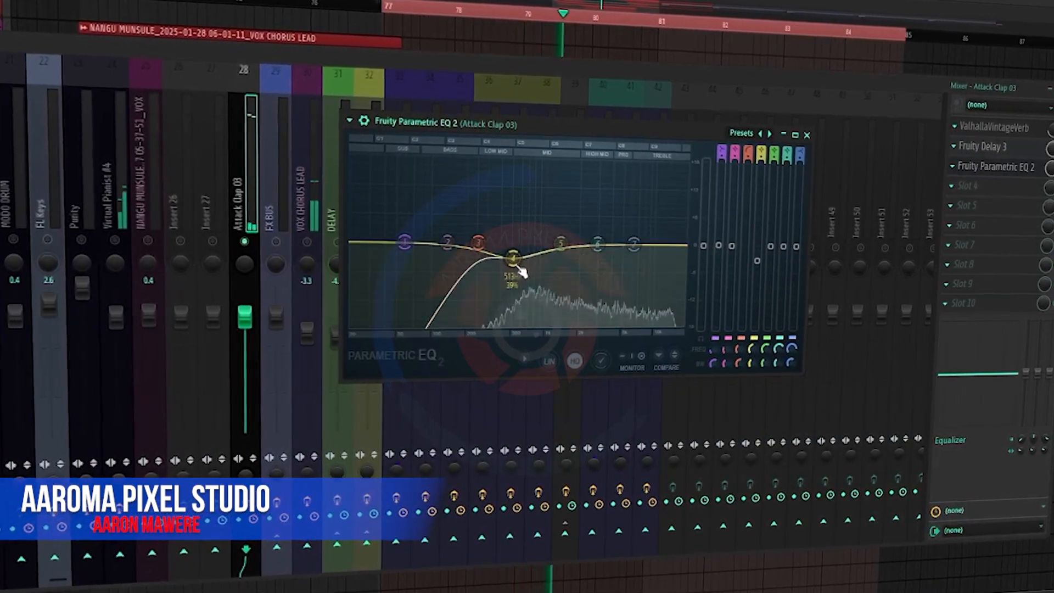
mouse_move(633, 244)
left_mouse_down()
mouse_move(659, 243)
mouse_move(658, 230)
mouse_move(644, 230)
left_mouse_up()
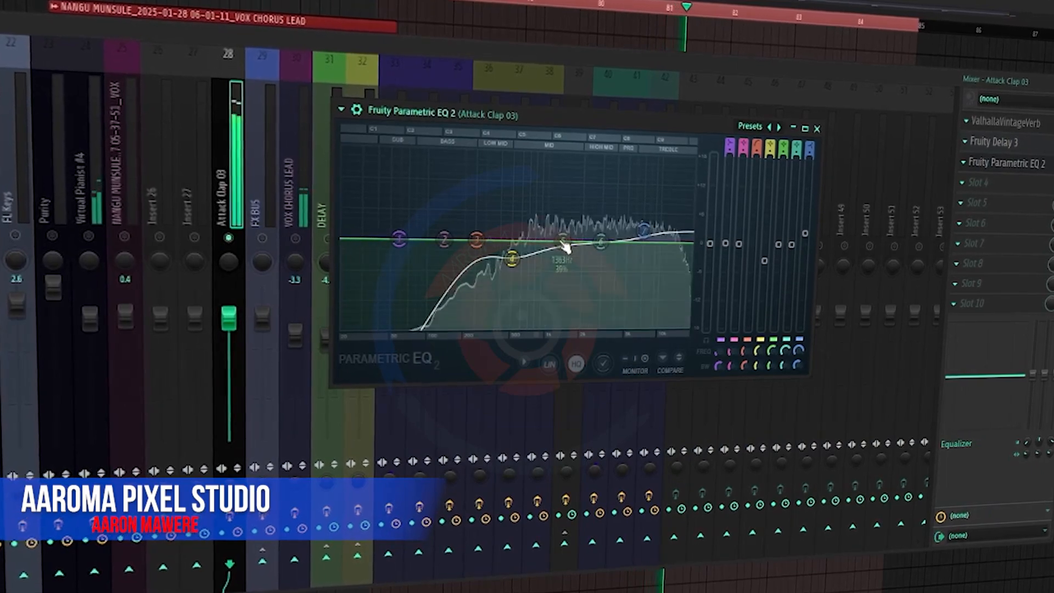
mouse_move(565, 243)
left_mouse_down()
mouse_move(563, 211)
mouse_move(616, 209)
mouse_move(546, 202)
mouse_move(547, 254)
left_mouse_up()
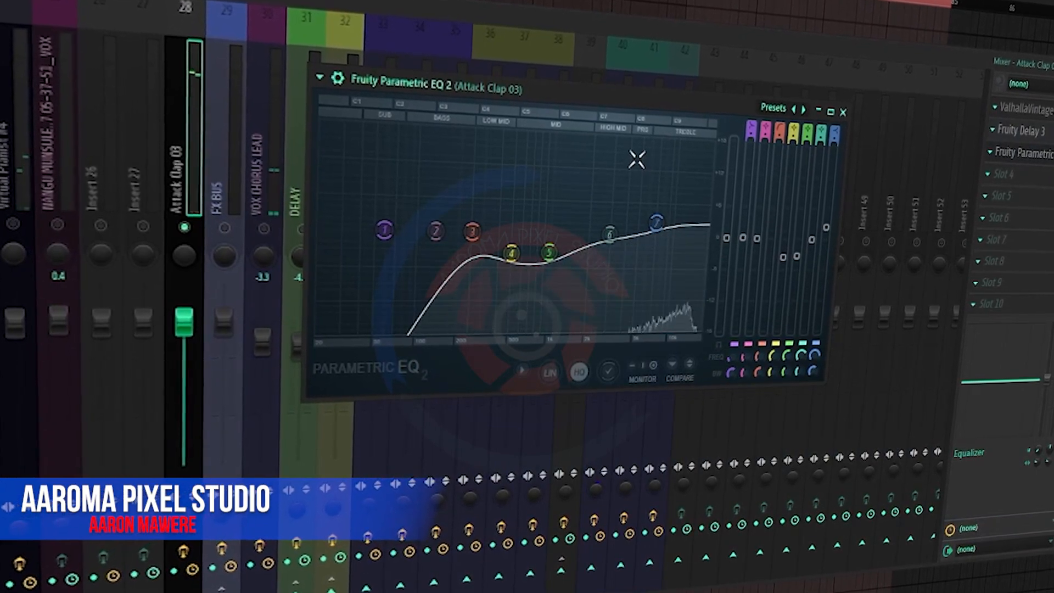
left_click(853, 105)
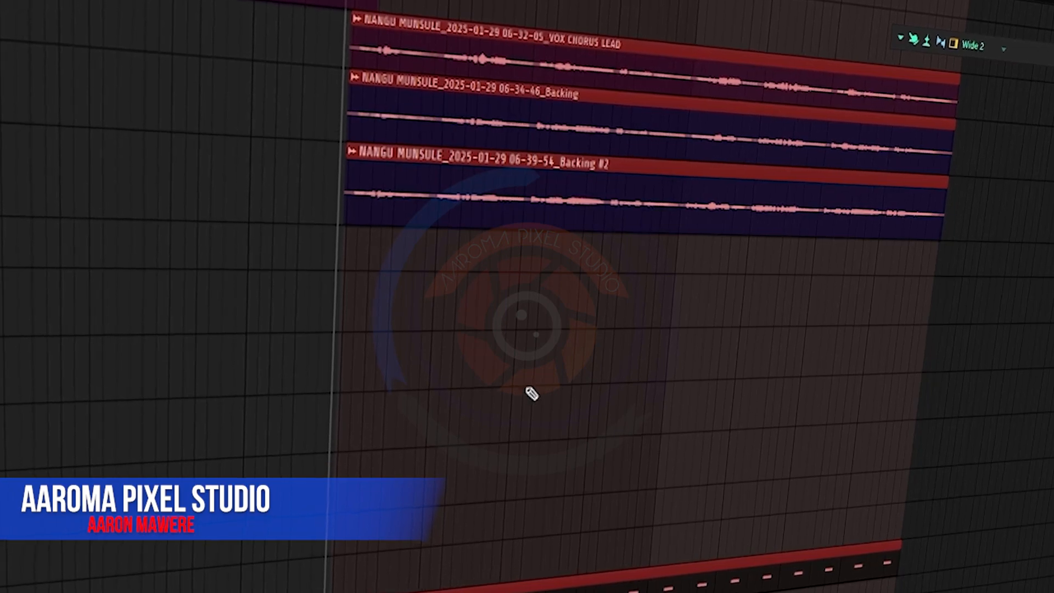
Play the selected section and open the channel rack, placing it over the playlist
scroll(526, 387, "down", 1)
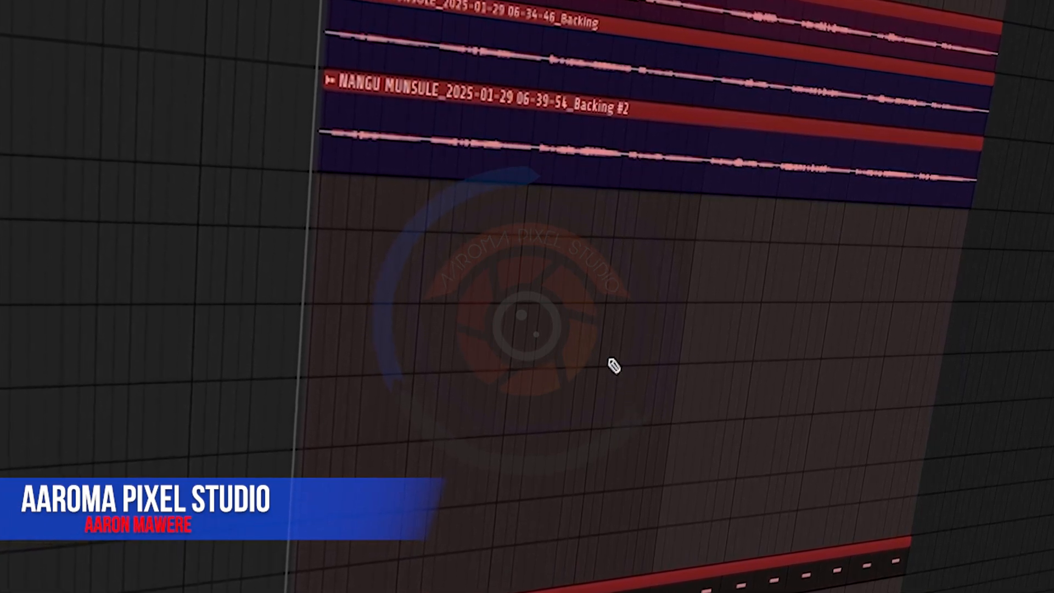
key("space")
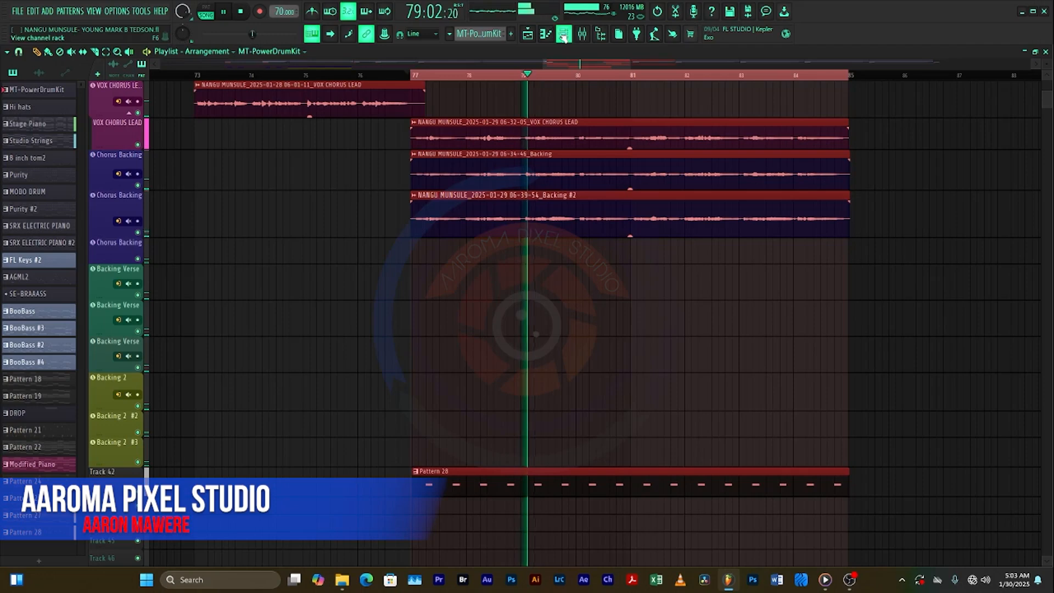
left_click(563, 34)
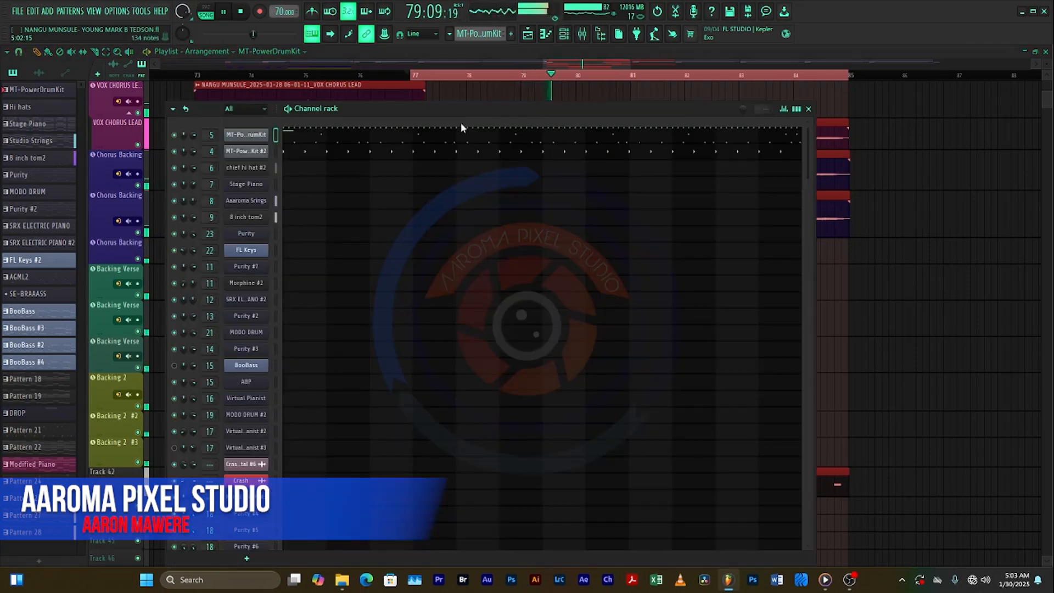
left_click_drag(472, 96, 476, 70)
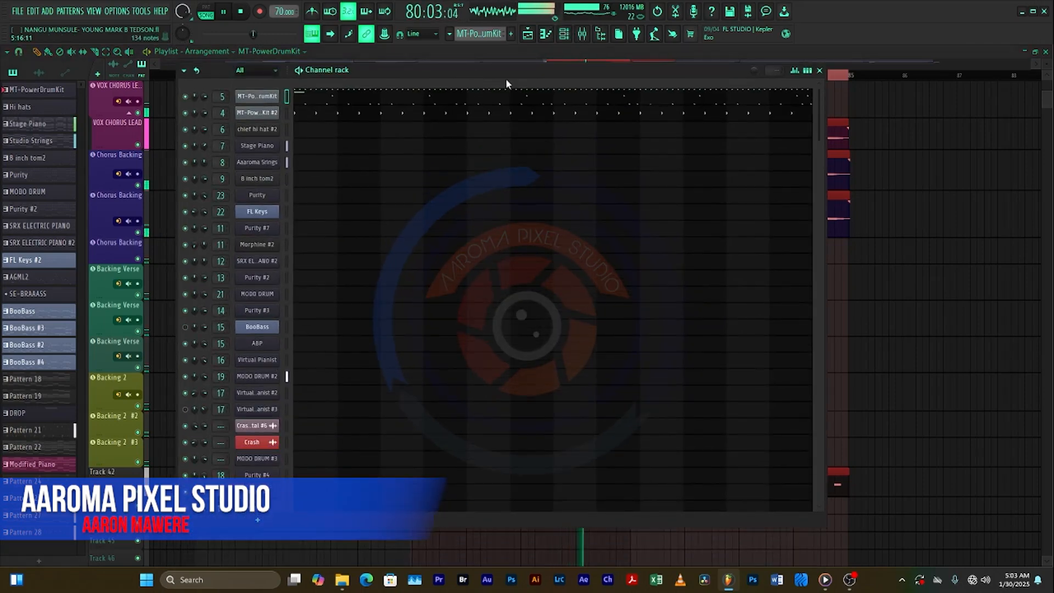
Step through the patterns to select Pattern 28 and reposition the channel rack to expose its Attack Clap 03 channel
key("KP_Add")
key("KP_Add")
key("KP_Add")
key("KP_Add")
key("KP_Add")
key("KP_Add")
key("KP_Add")
key("KP_Add")
key("KP_Add")
key("KP_Add")
key("KP_Add")
key("KP_Add")
key("KP_Add")
key("KP_Add")
key("KP_Add")
key("KP_Add")
key("KP_Add")
key("KP_Add")
key("KP_Add")
key("KP_Add")
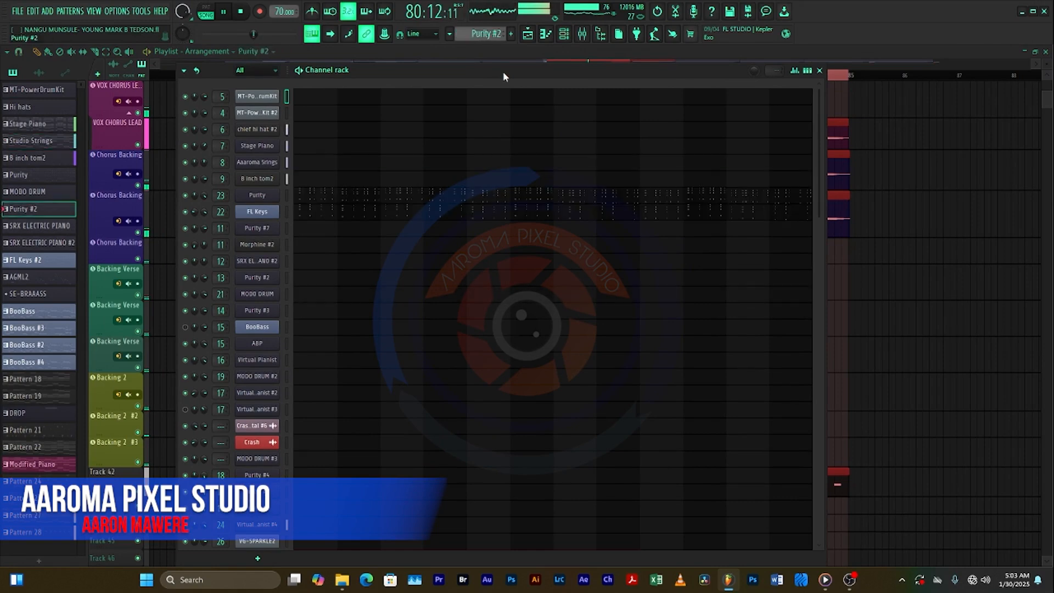
key("KP_Add")
key("KP_Add")
key("KP_Add")
key("KP_Add")
key("KP_Add")
key("KP_Add")
key("KP_Add")
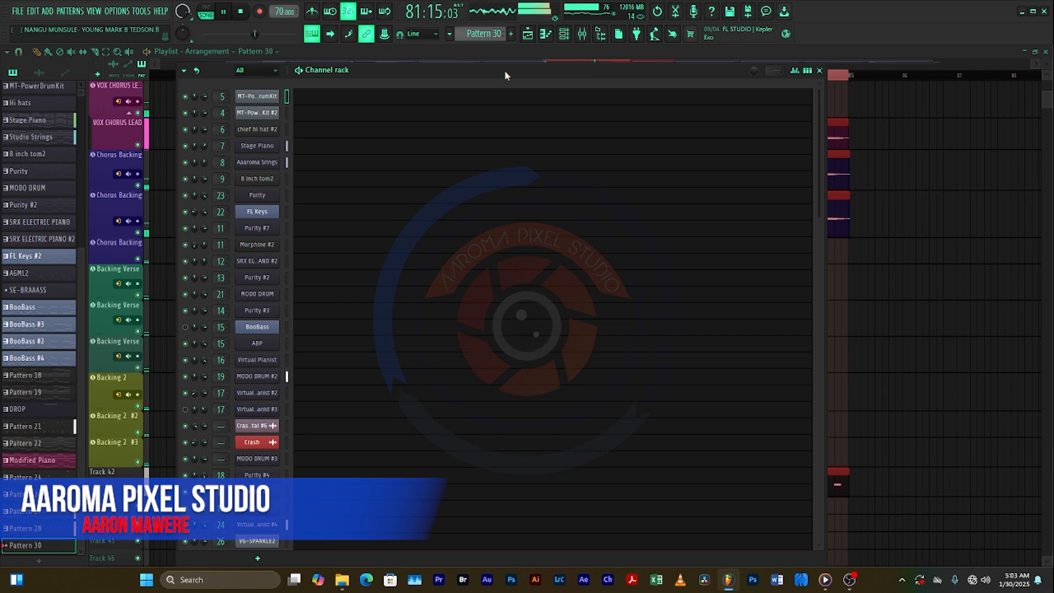
key("KP_Subtract")
key("KP_Subtract")
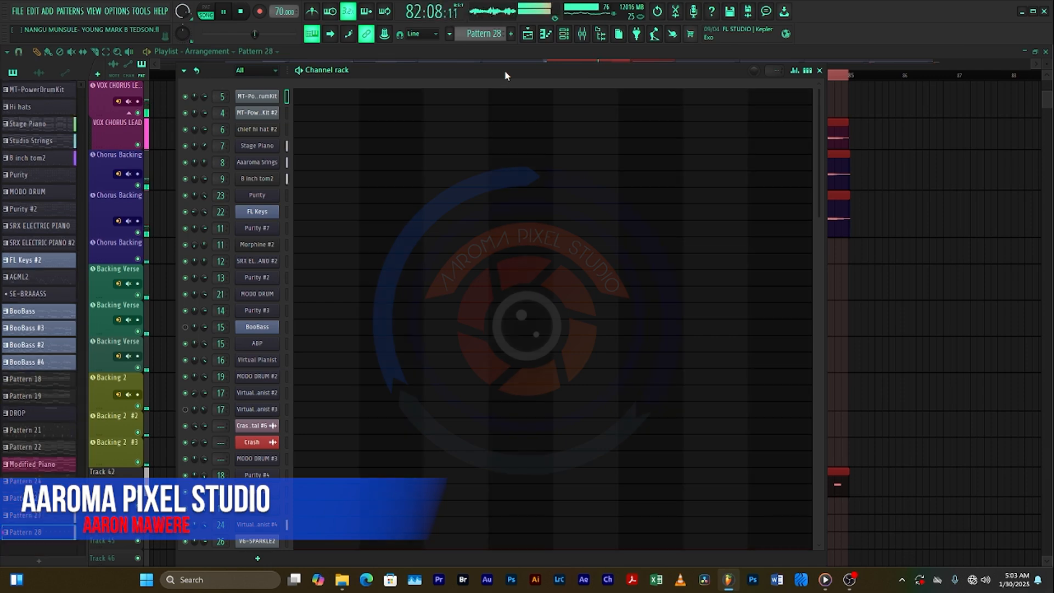
left_click_drag(505, 71, 515, 46)
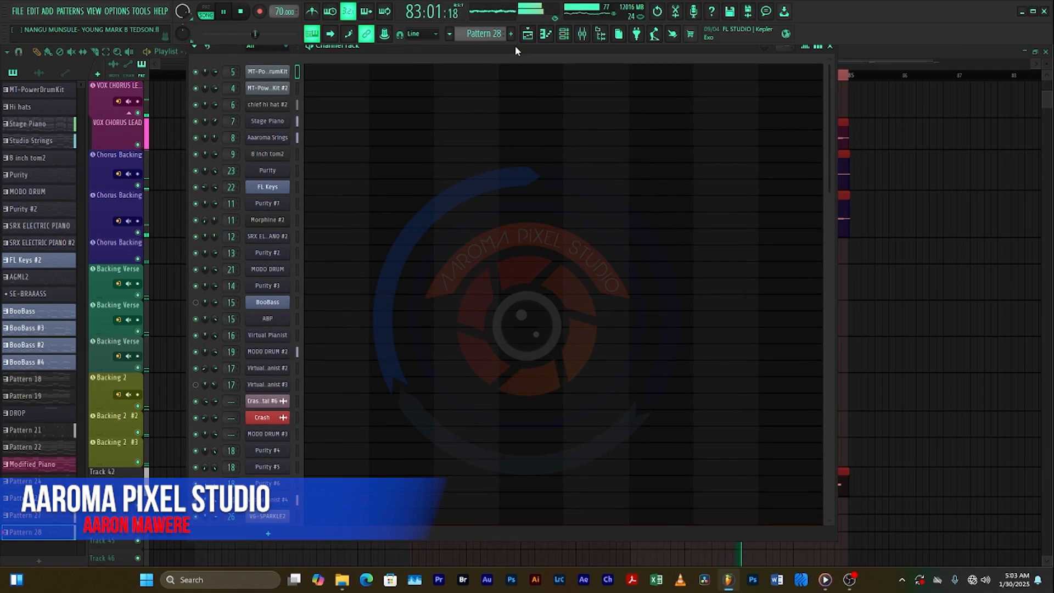
key("KP_Add")
key("KP_Add")
key("KP_Add")
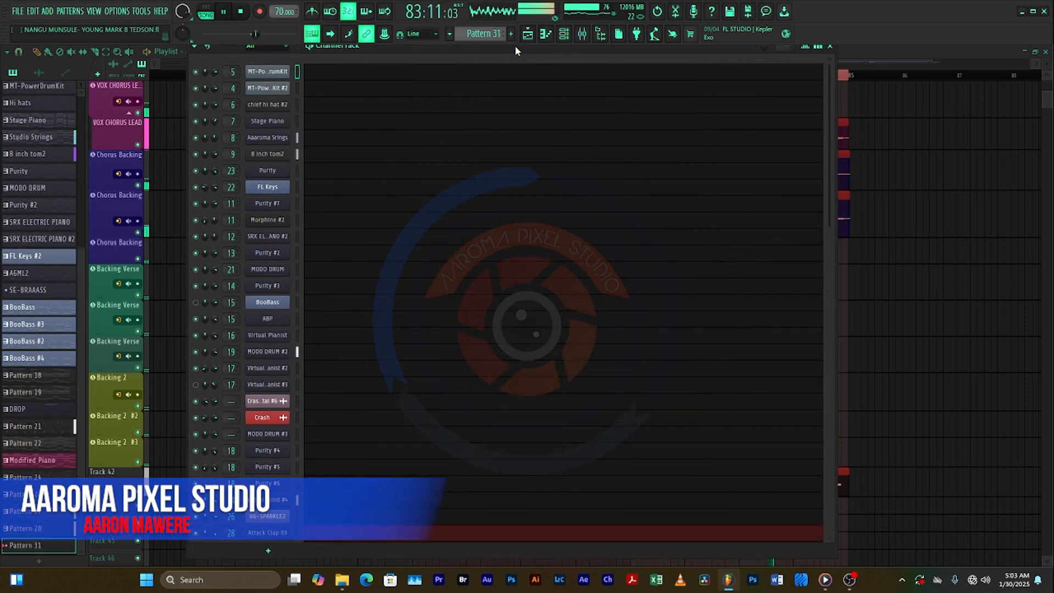
key("KP_Subtract")
key("KP_Subtract")
key("KP_Subtract")
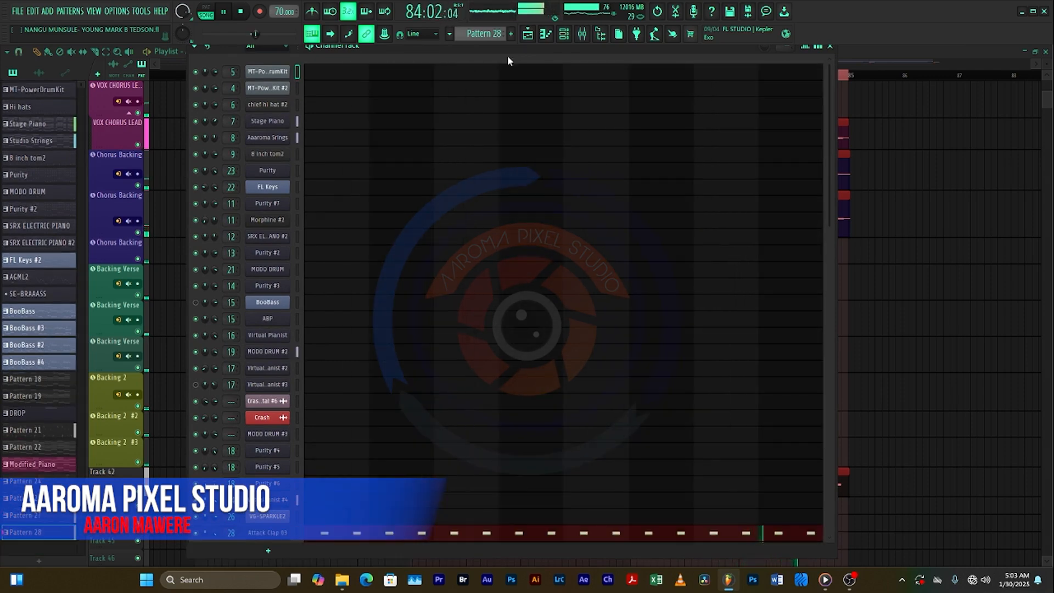
Open the Attack Clap 03 sampler settings and increase the sample's fade-out
left_click(269, 533)
left_click_drag(429, 130, 522, 123)
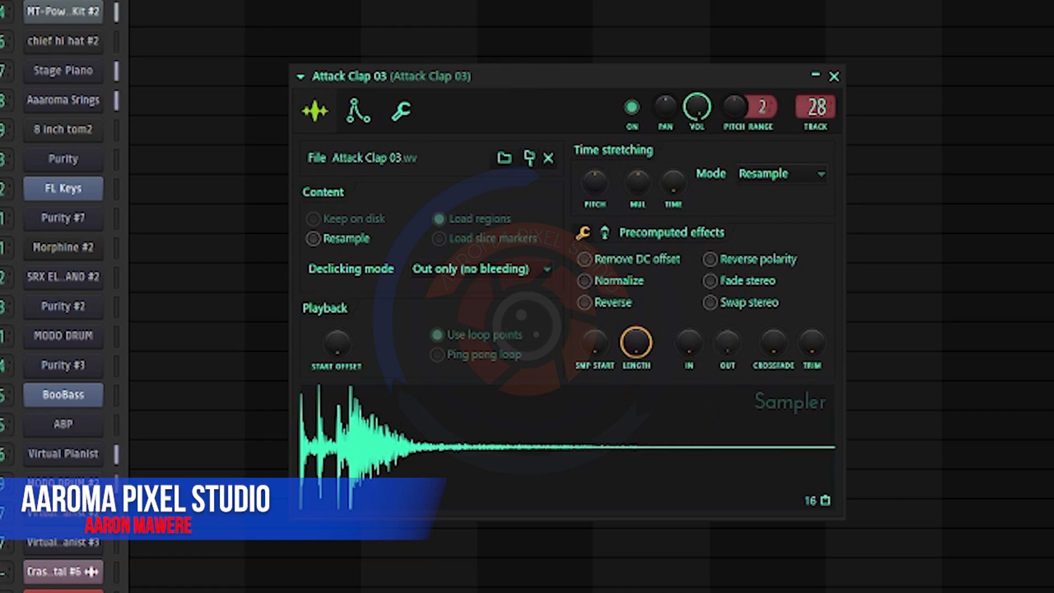
left_click_drag(727, 342, 727, 294)
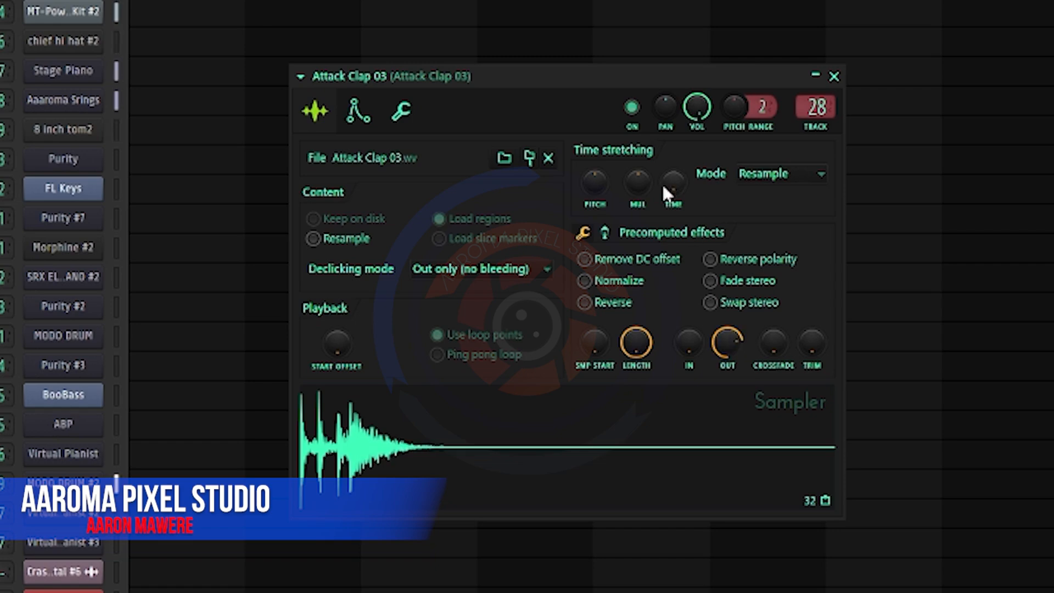
left_click_drag(542, 75, 544, 54)
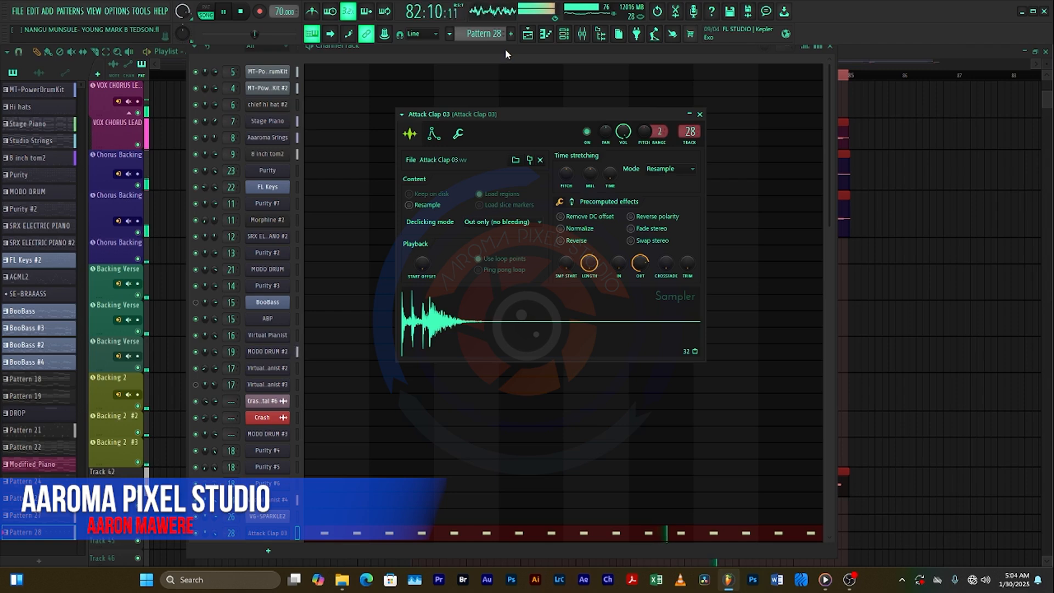
Reposition the channel rack and solo the Attack Clap 03 channel
left_click_drag(547, 558, 548, 584)
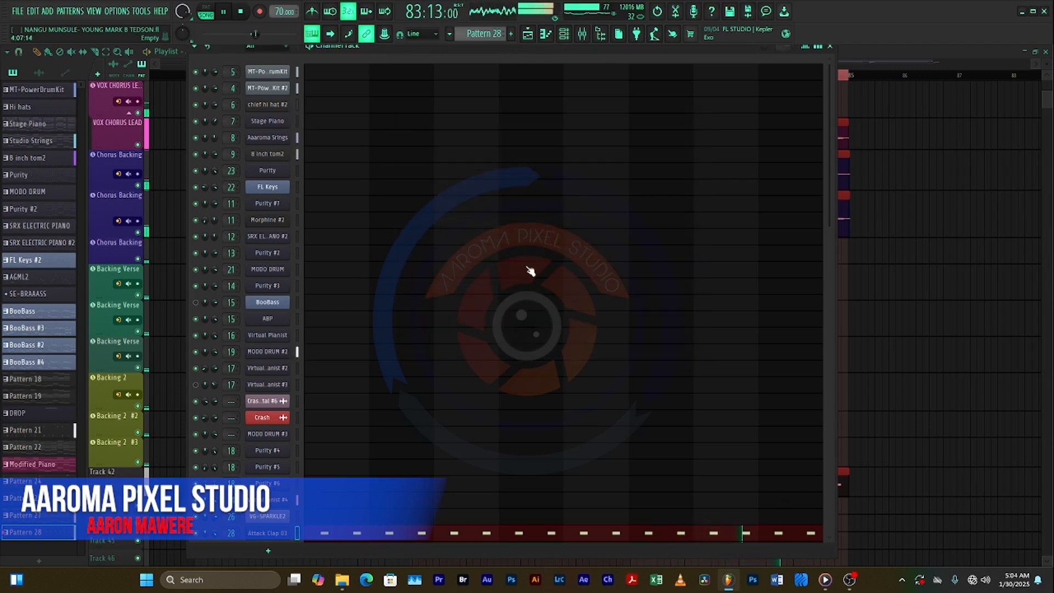
left_click_drag(510, 50, 522, 53)
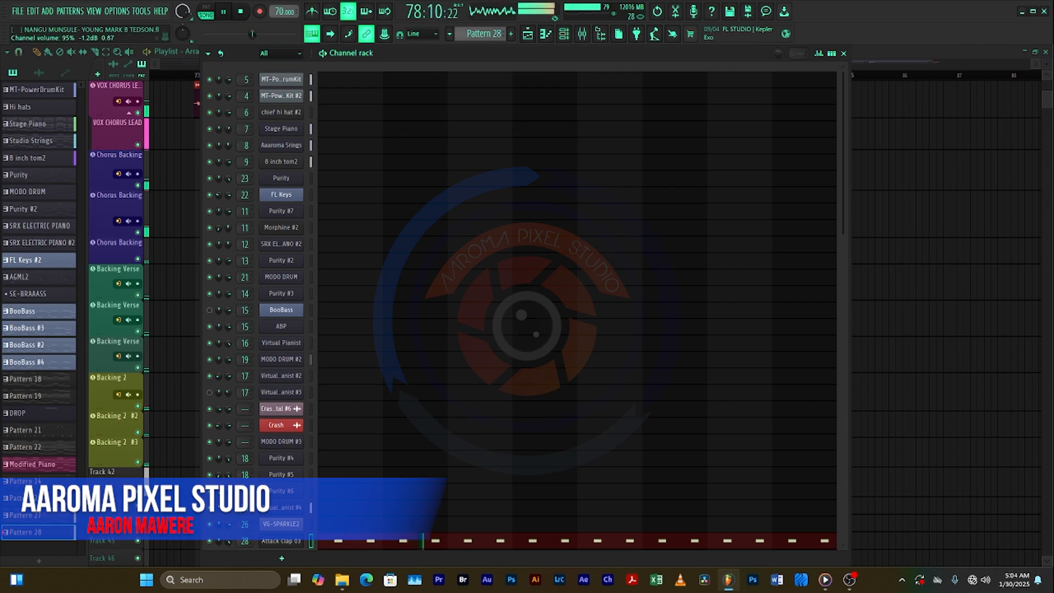
right_click(209, 541)
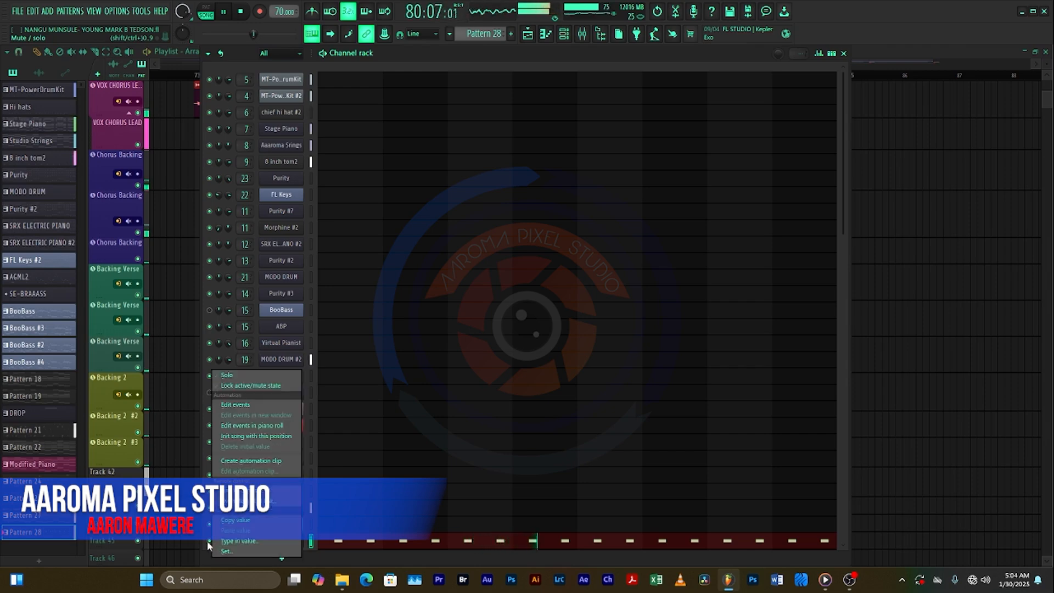
left_click(209, 543)
left_click(287, 541)
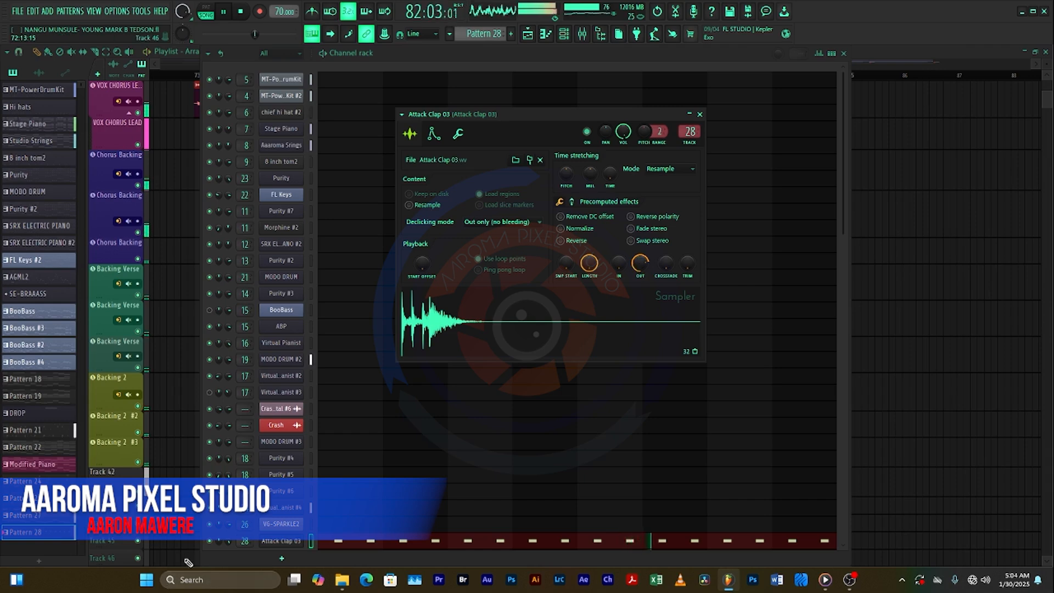
right_click(209, 541)
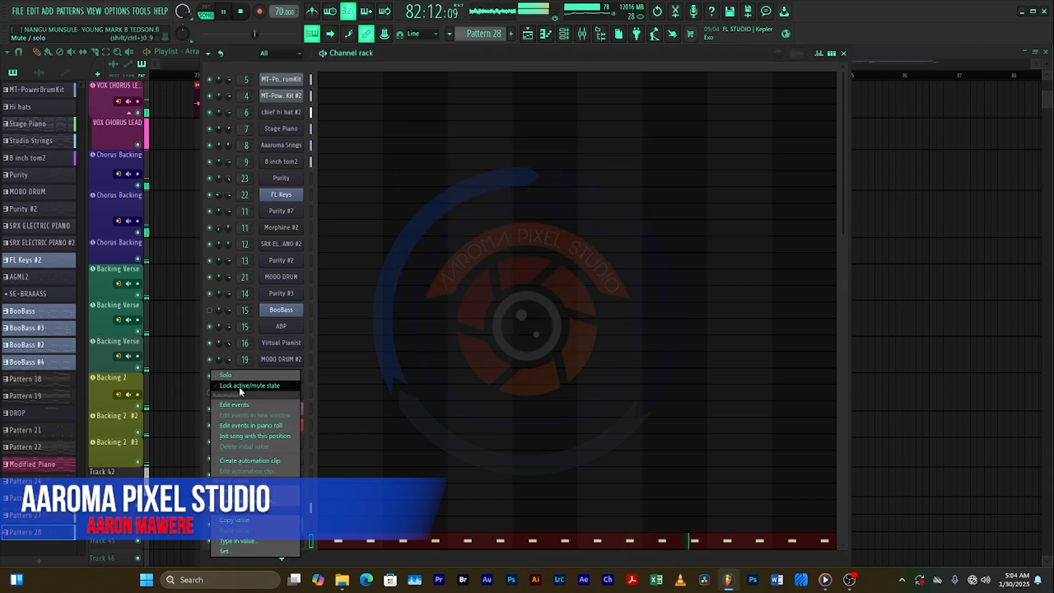
left_click(225, 375)
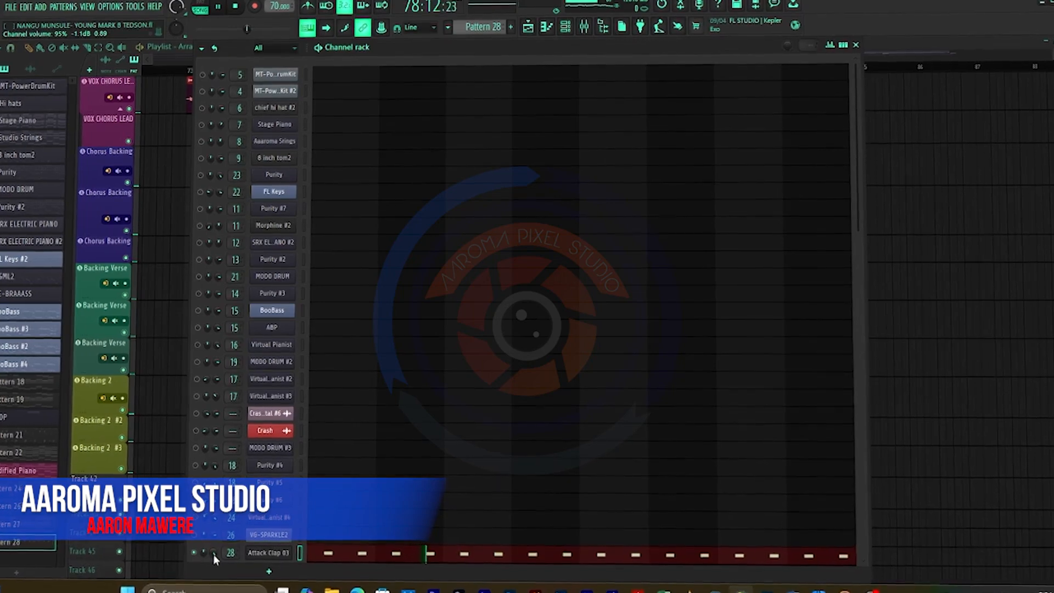
Set the Attack Clap 03 sample's fade-out to 38% with no fade-in, and close its sampler settings
left_click(263, 565)
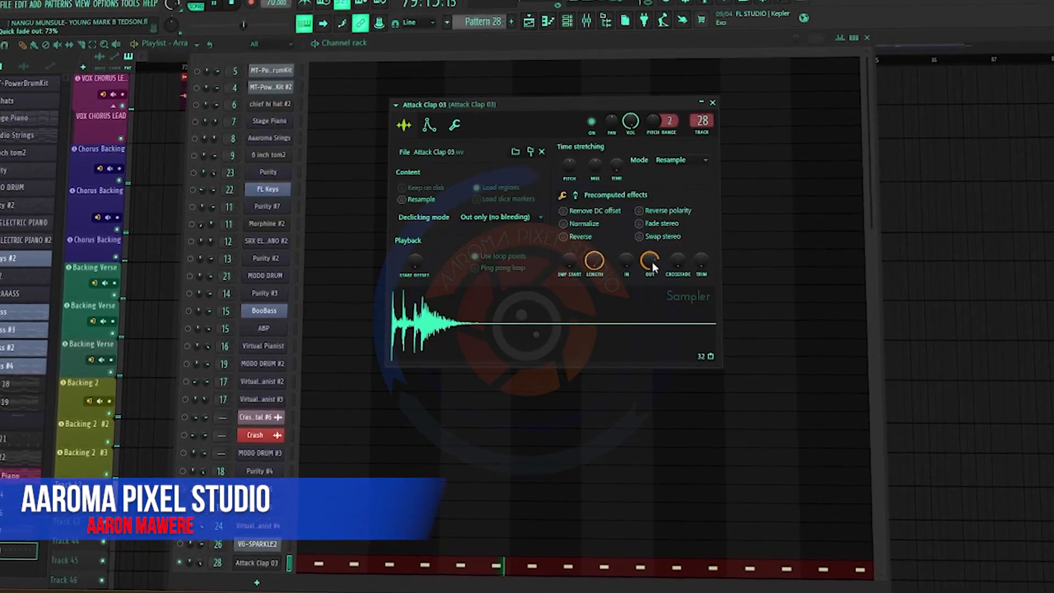
left_click_drag(652, 262, 655, 259)
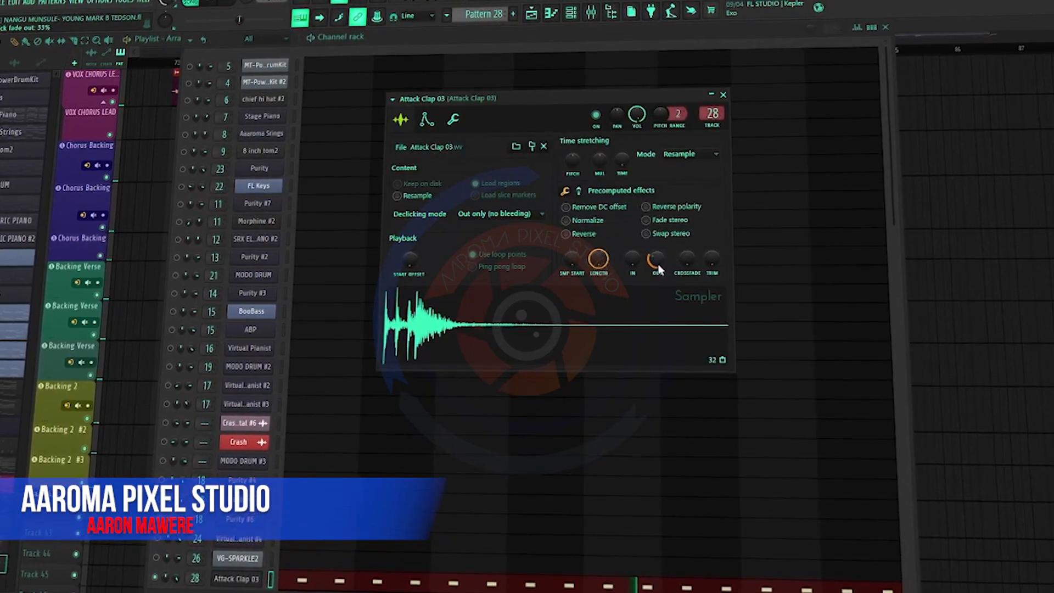
left_click_drag(653, 269, 652, 269)
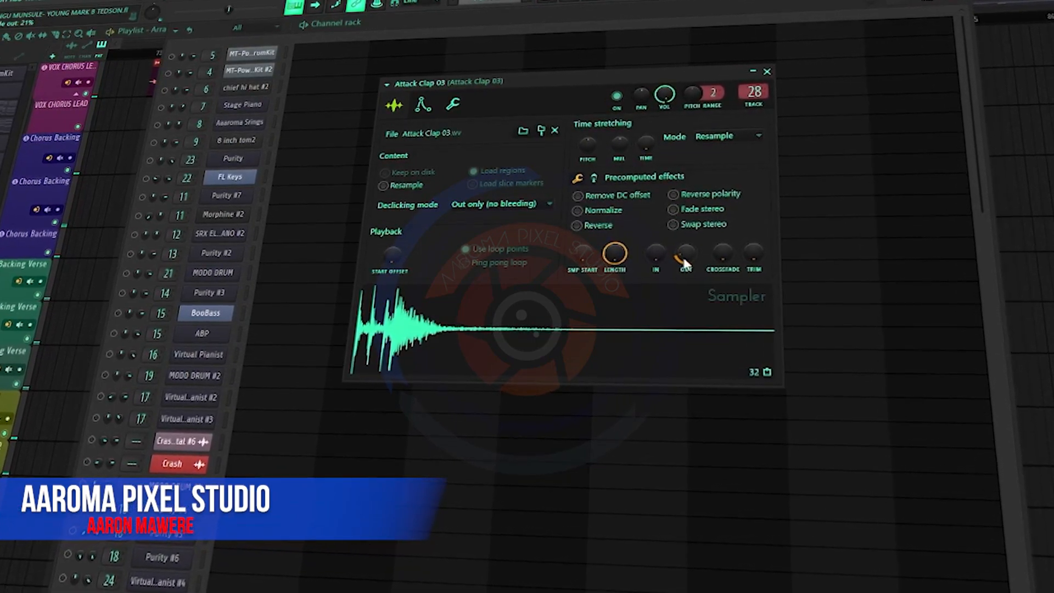
left_click_drag(686, 254, 687, 233)
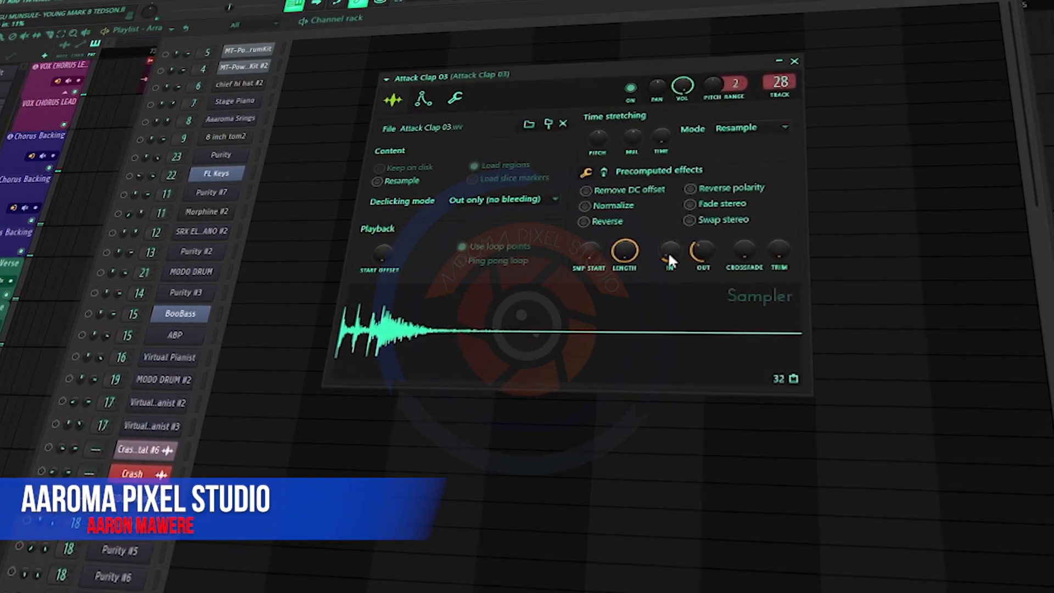
mouse_move(668, 251)
left_mouse_down()
mouse_move(669, 220)
mouse_move(669, 263)
mouse_move(669, 251)
left_mouse_up()
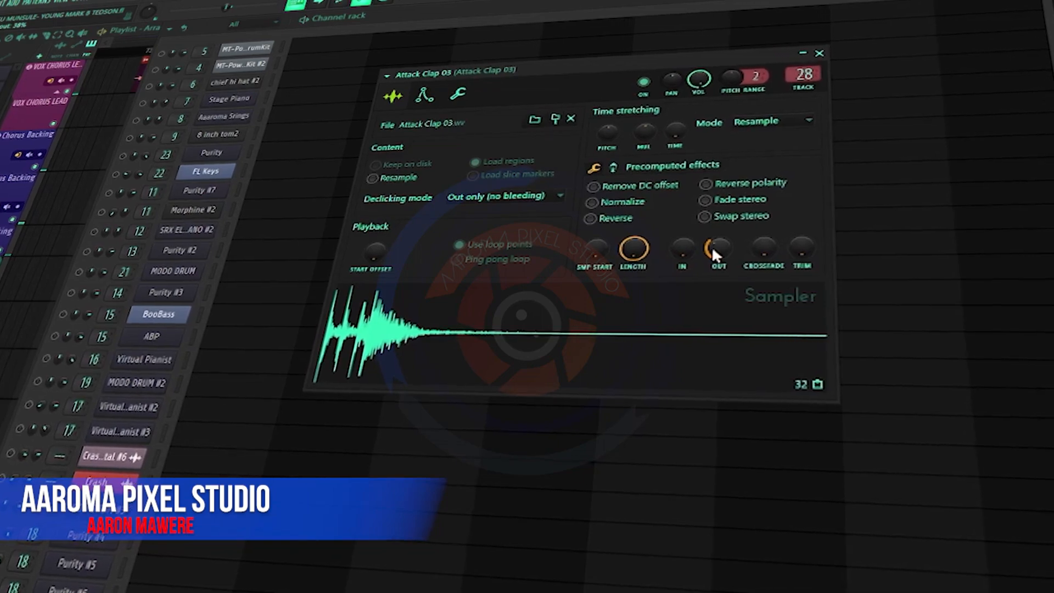
left_click(821, 52)
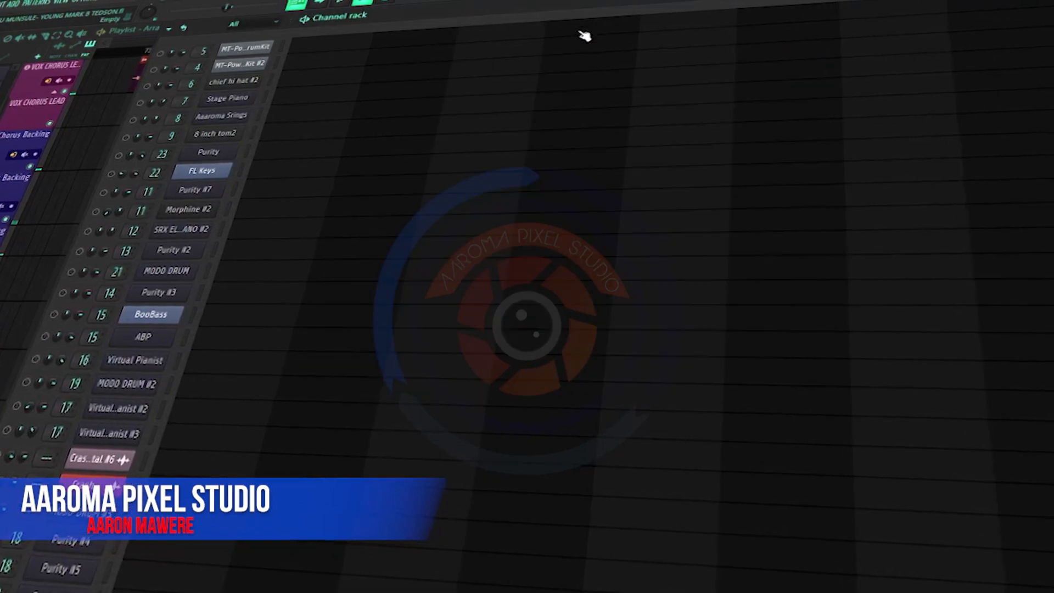
Expose the clap channels in the channel rack and adjust the 808 Clap sample's fade-out
left_click_drag(574, 3, 608, 0)
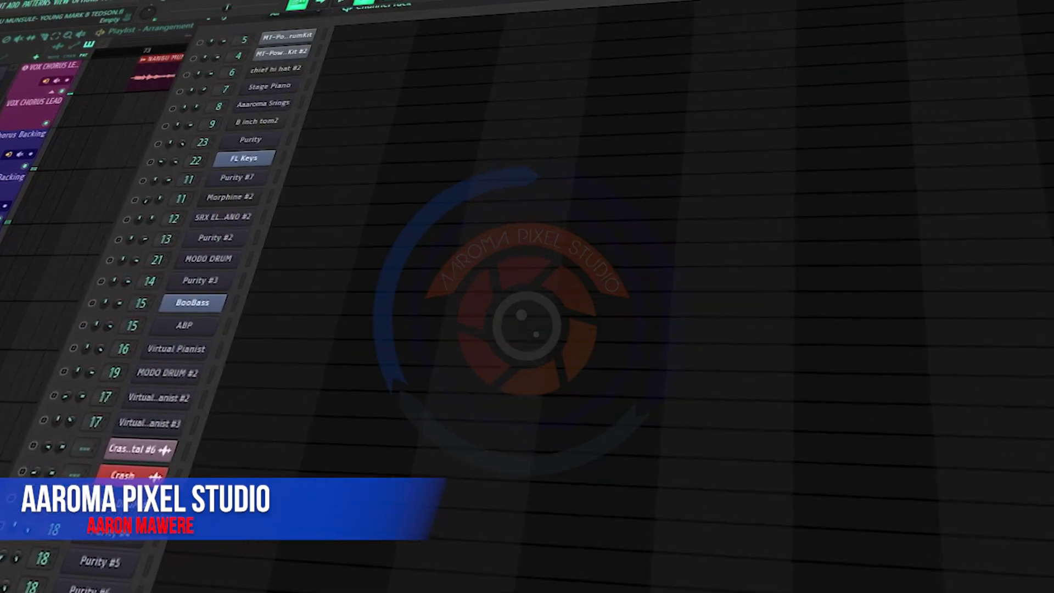
scroll(527, 297, "down", 7)
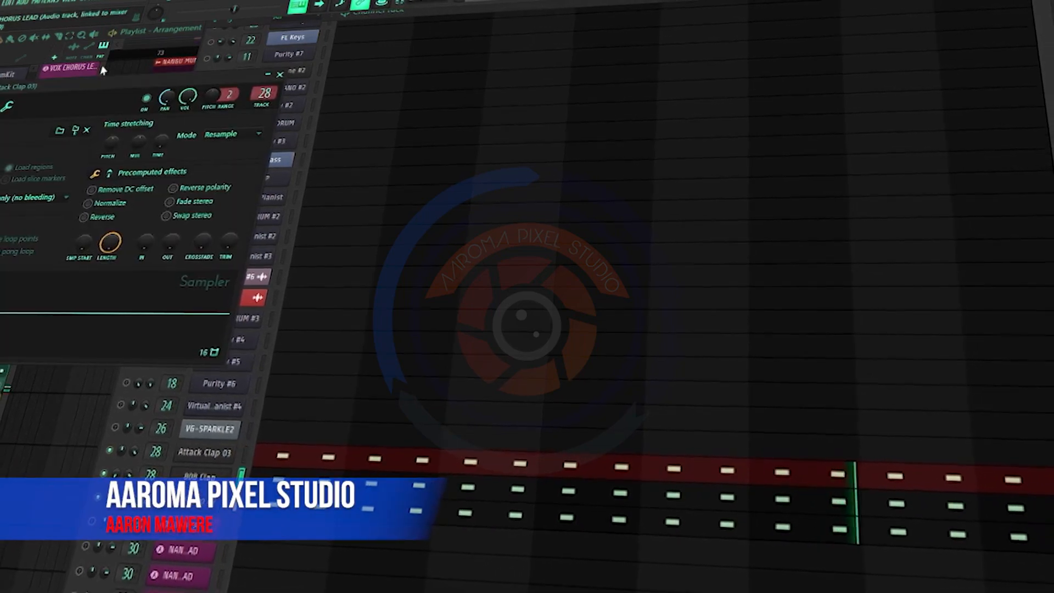
left_click_drag(103, 86, 653, 75)
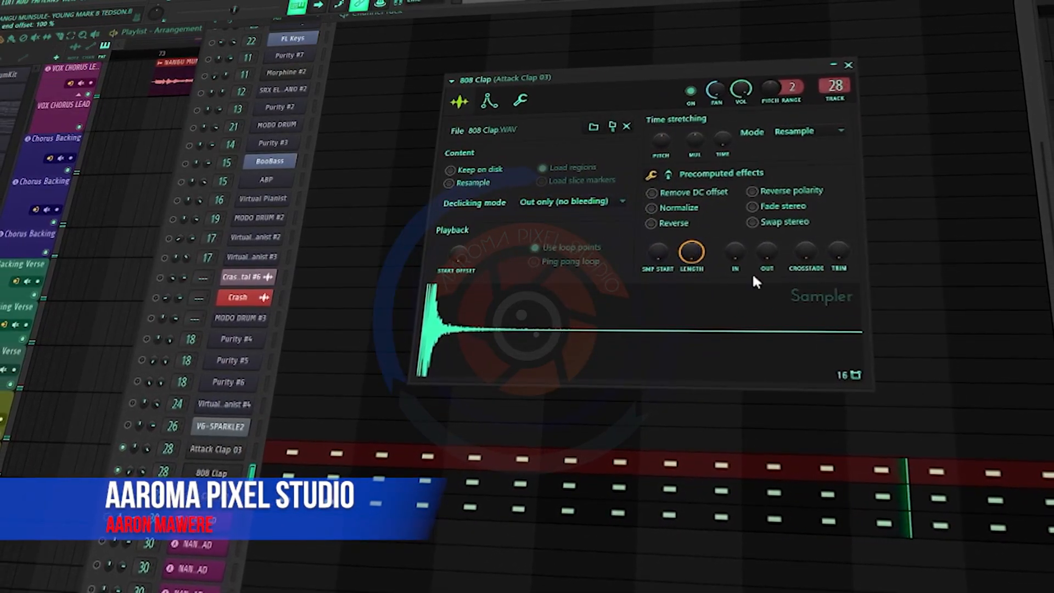
left_click_drag(765, 252, 740, 260)
Increase the 808 Clap #2 sample's fade-out and close its sampler settings
left_click(261, 473)
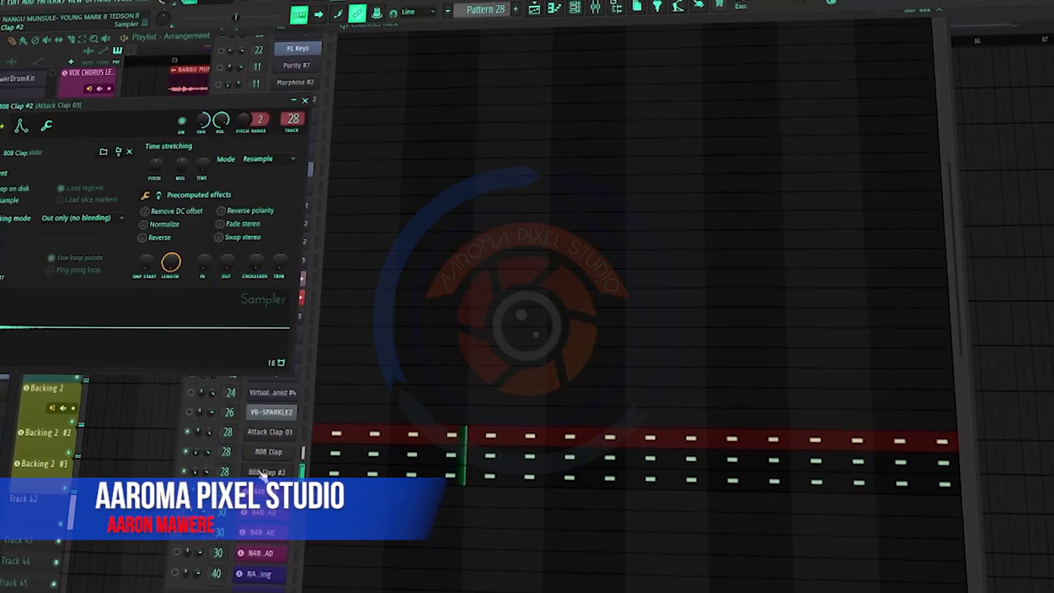
left_click_drag(145, 107, 489, 94)
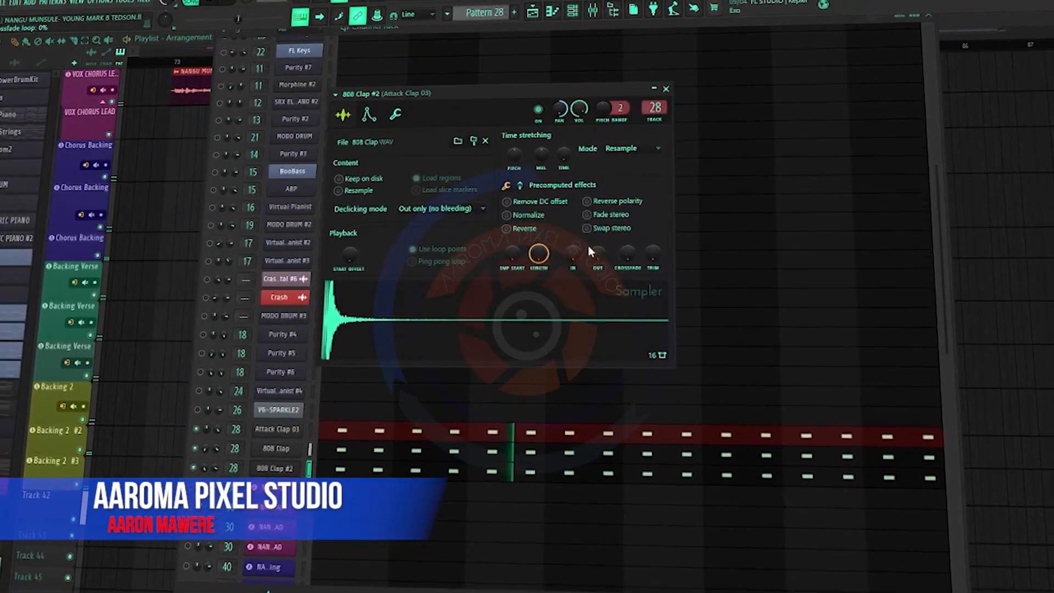
mouse_move(596, 254)
left_mouse_down()
mouse_move(595, 233)
mouse_move(594, 248)
left_mouse_up()
left_click_drag(487, 104, 511, 108)
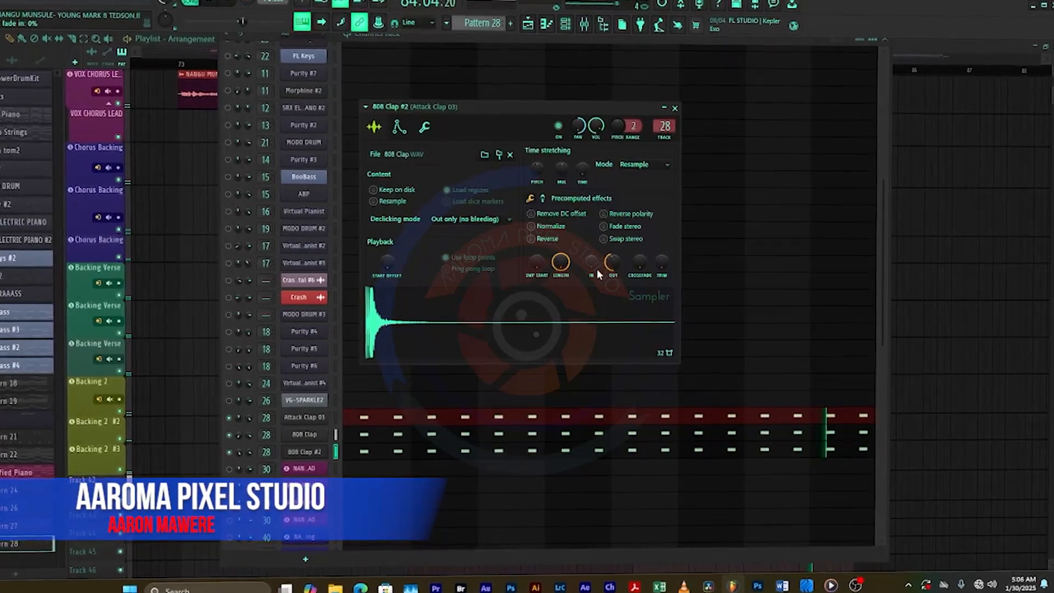
left_click(677, 105)
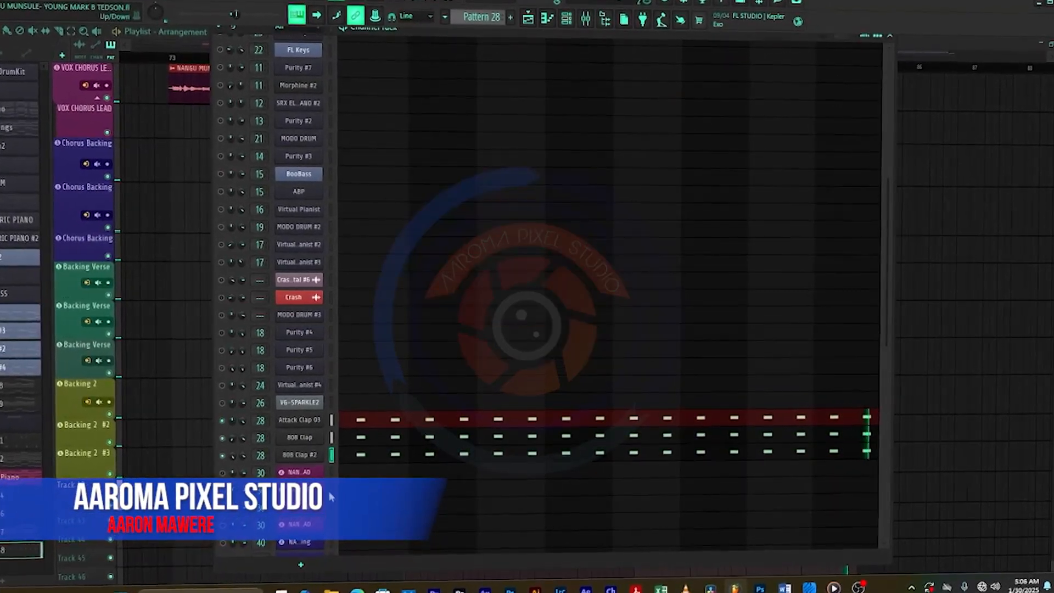
Copy the Attack Clap 03 notes and paste them into the 808 Clap and 808 Clap #2 channels
right_click(298, 418)
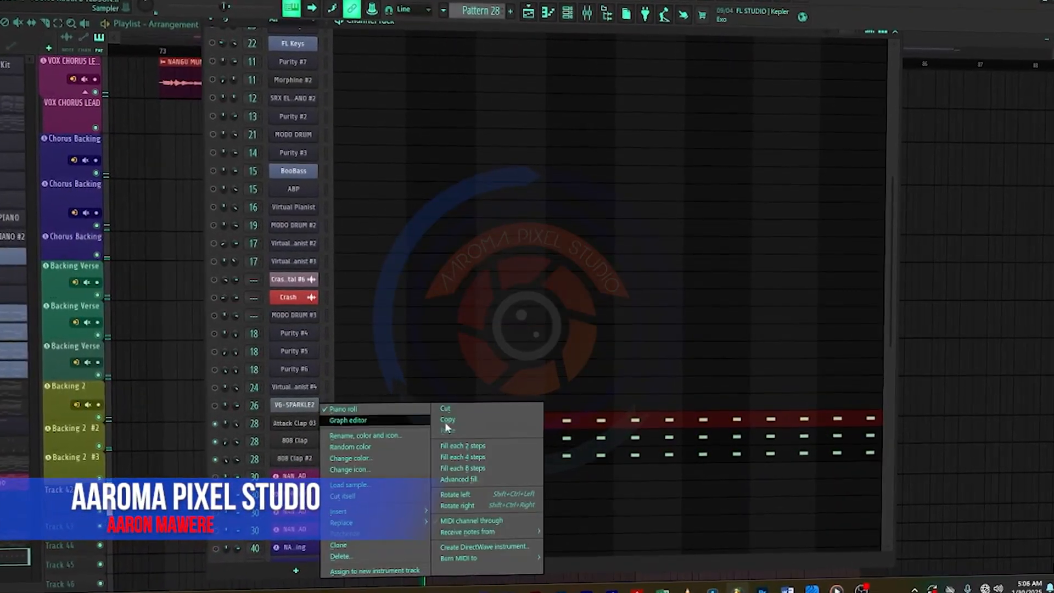
left_click(463, 419)
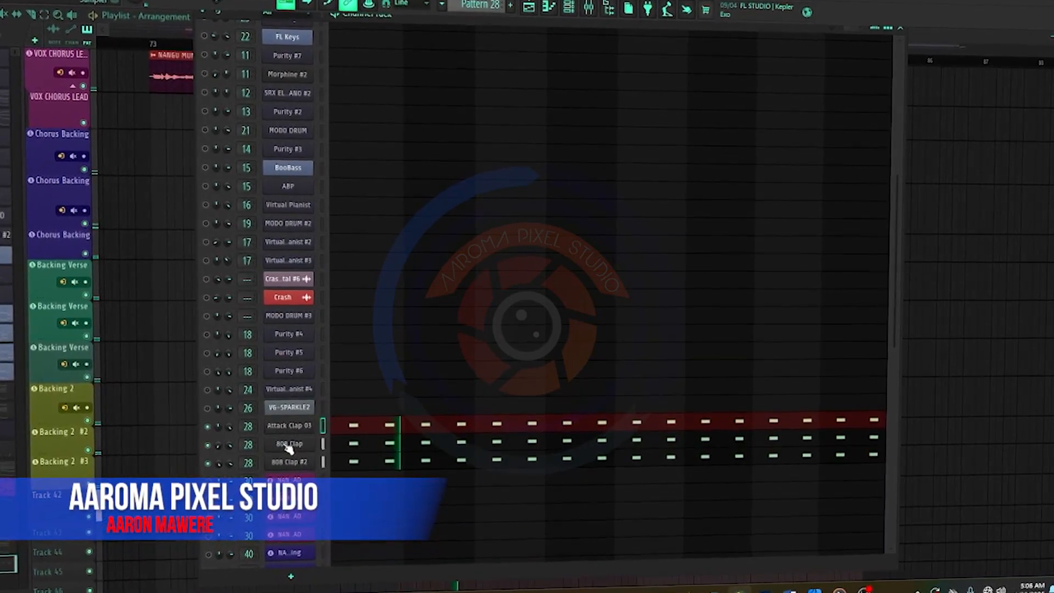
right_click(293, 446)
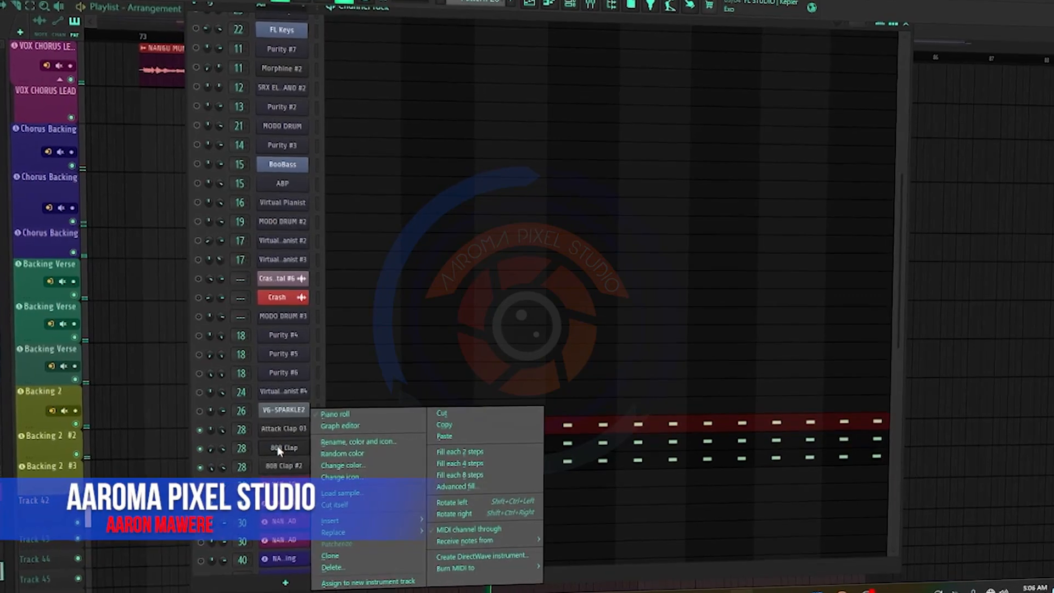
left_click(445, 435)
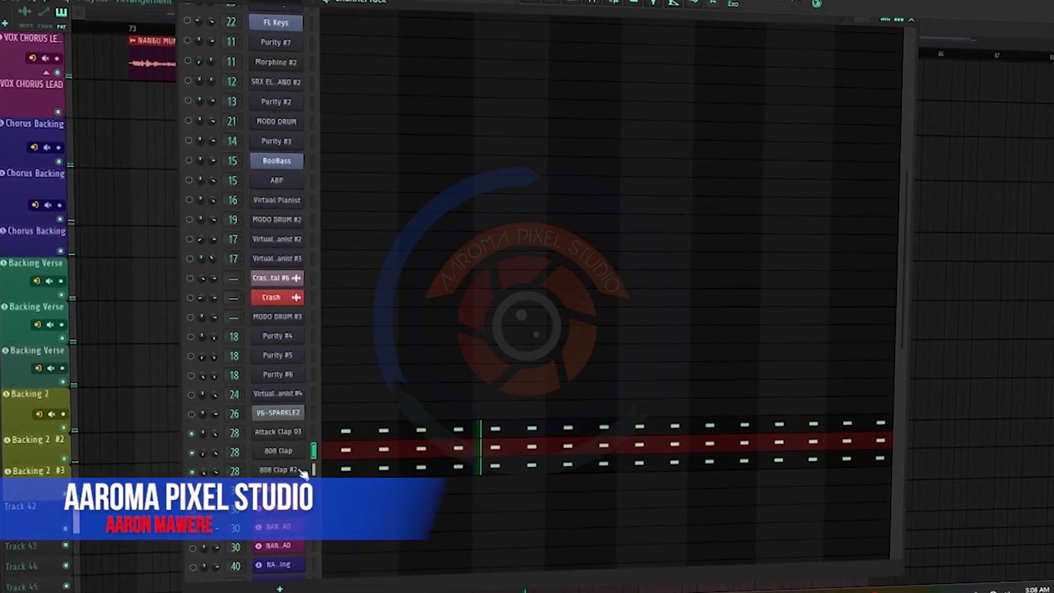
right_click(278, 469)
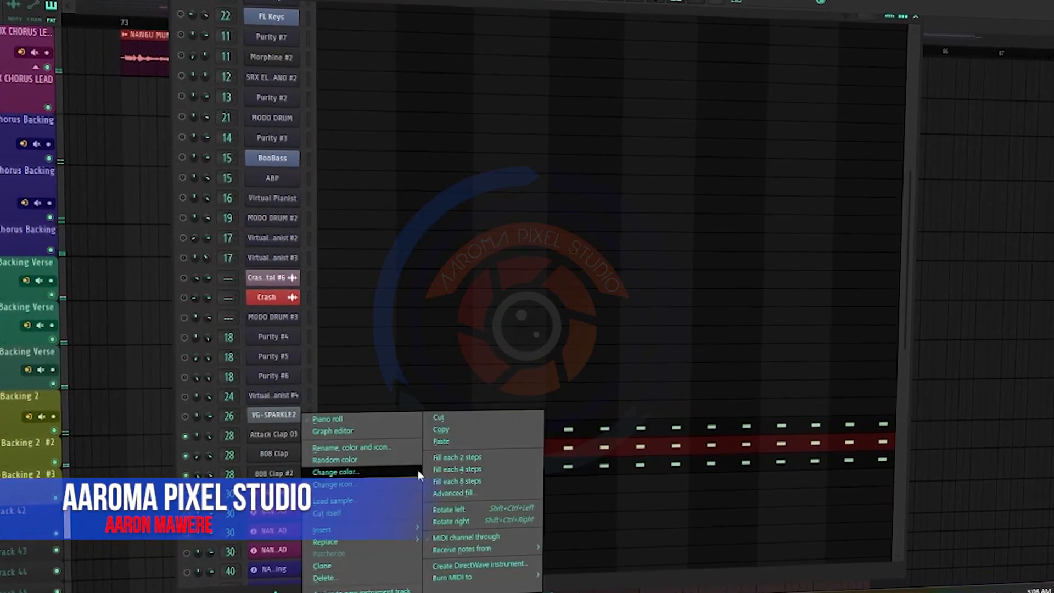
left_click(441, 441)
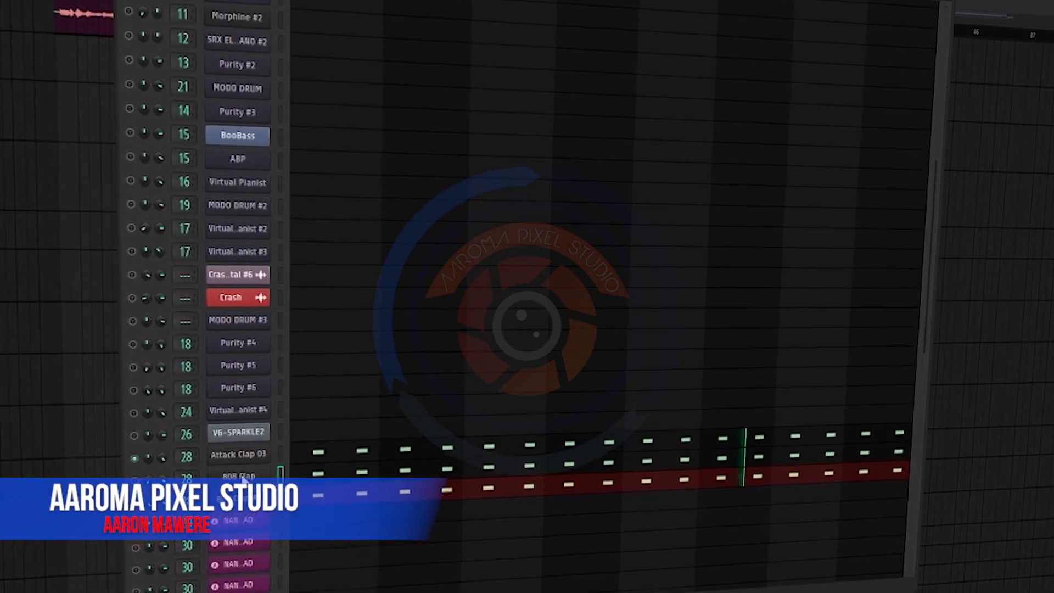
Delete the 808 Clap and 808 Clap #2 channels from the channel rack
right_click(266, 475)
left_click(293, 592)
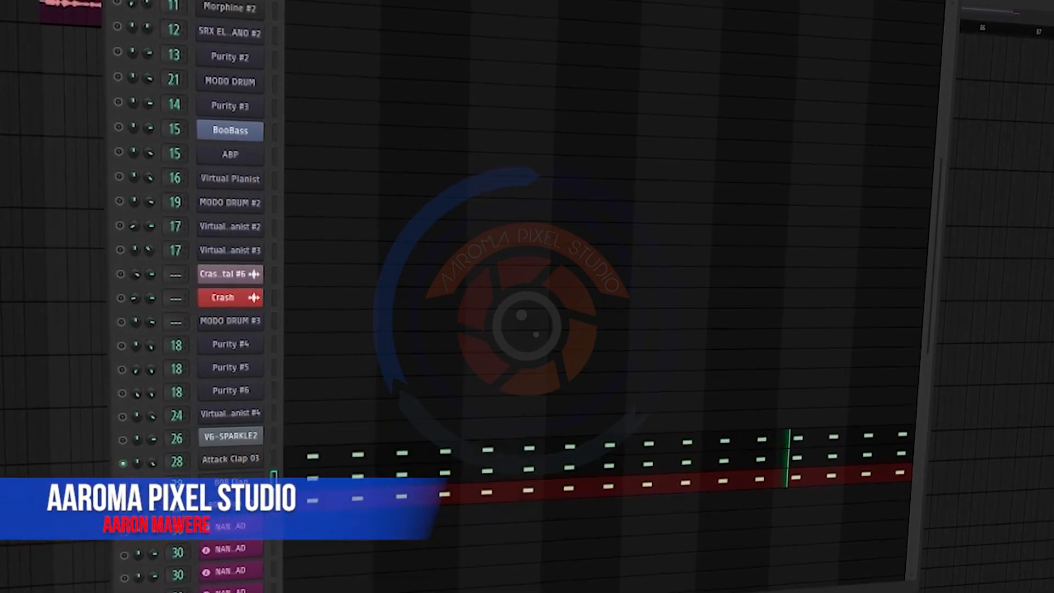
left_click(572, 335)
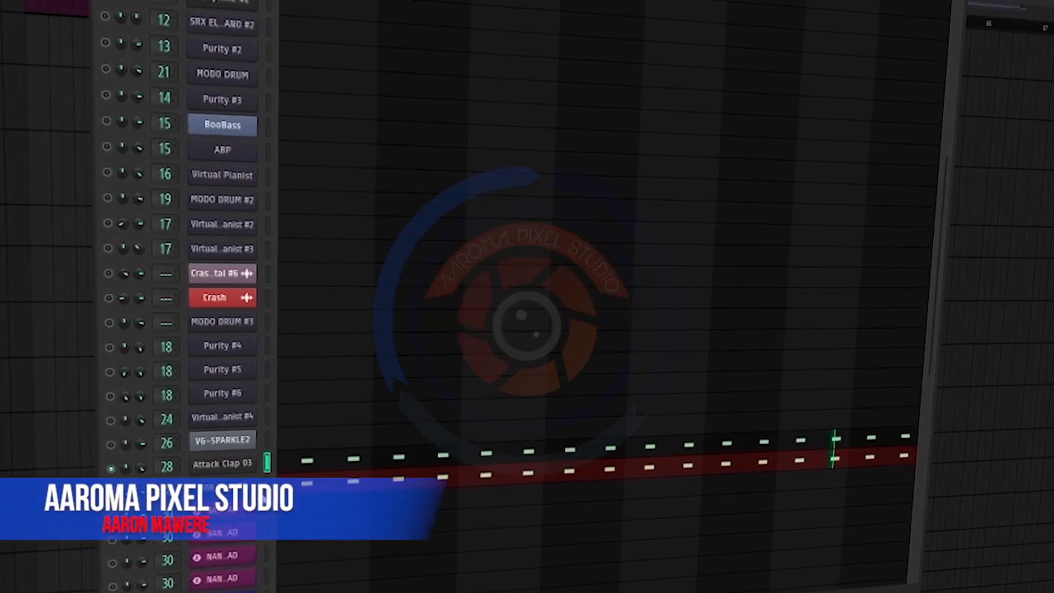
right_click(221, 465)
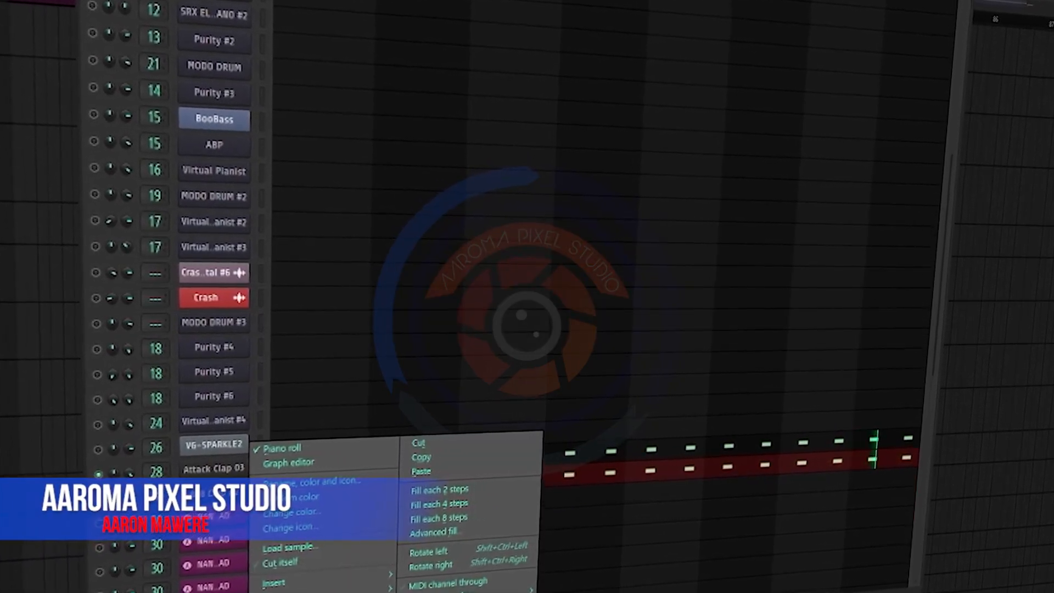
left_click(291, 592)
left_click(576, 335)
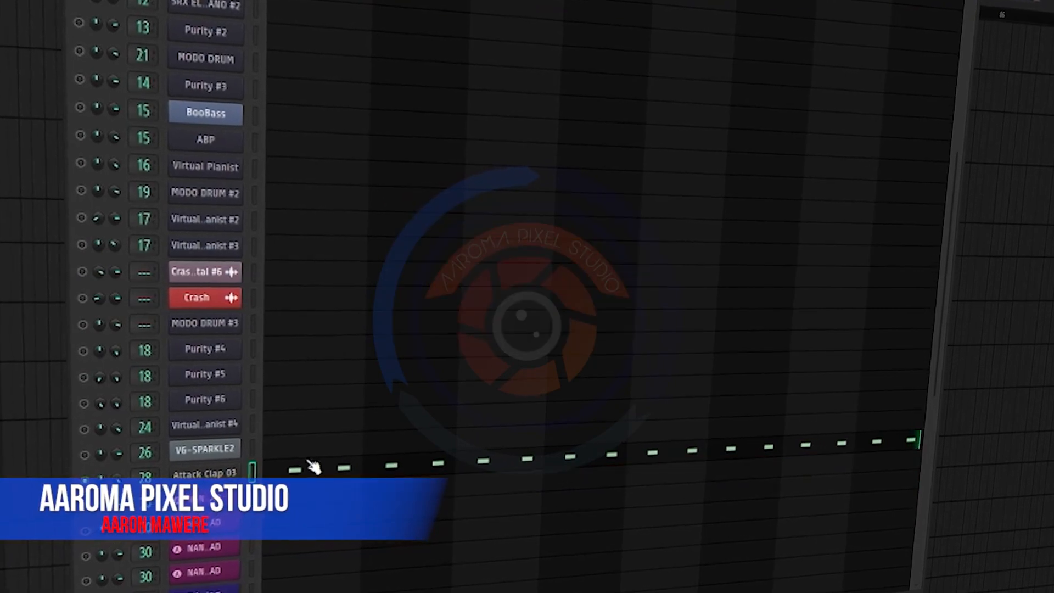
Clone the Attack Clap 03 channel and paste its notes into the clone
right_click(202, 490)
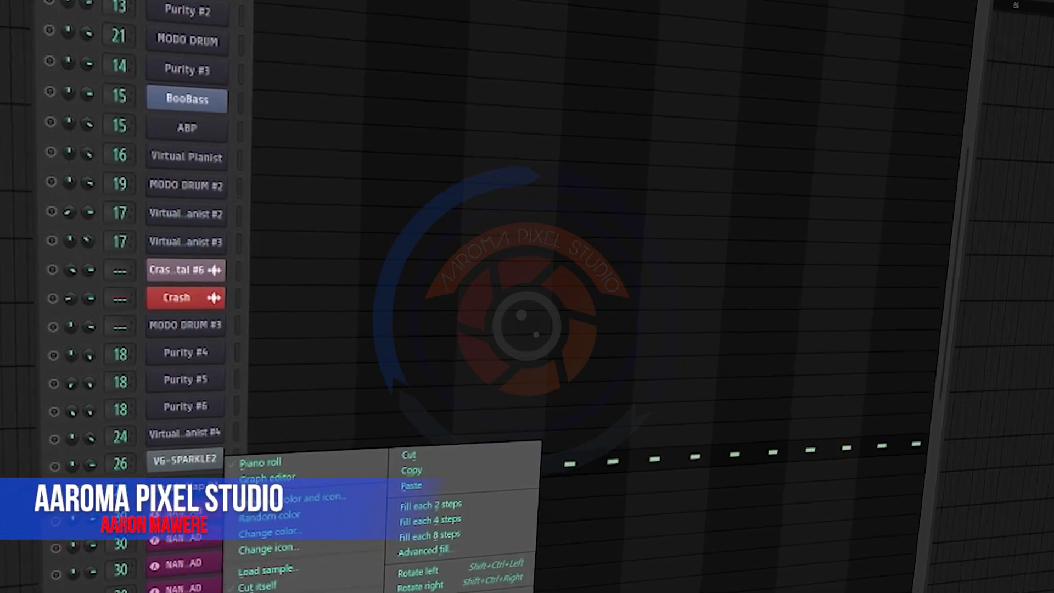
left_click(296, 592)
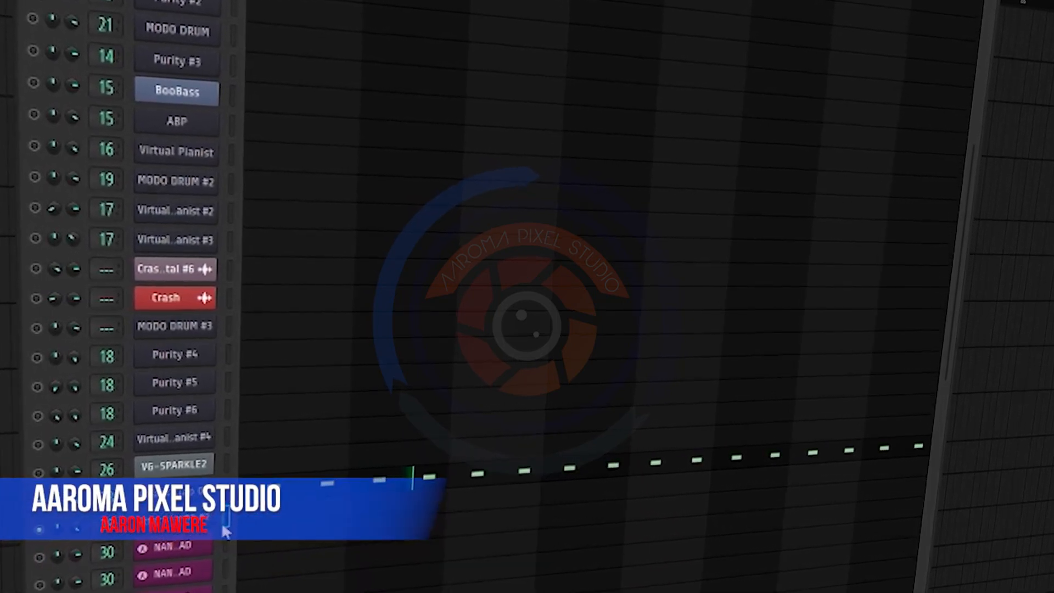
right_click(175, 500)
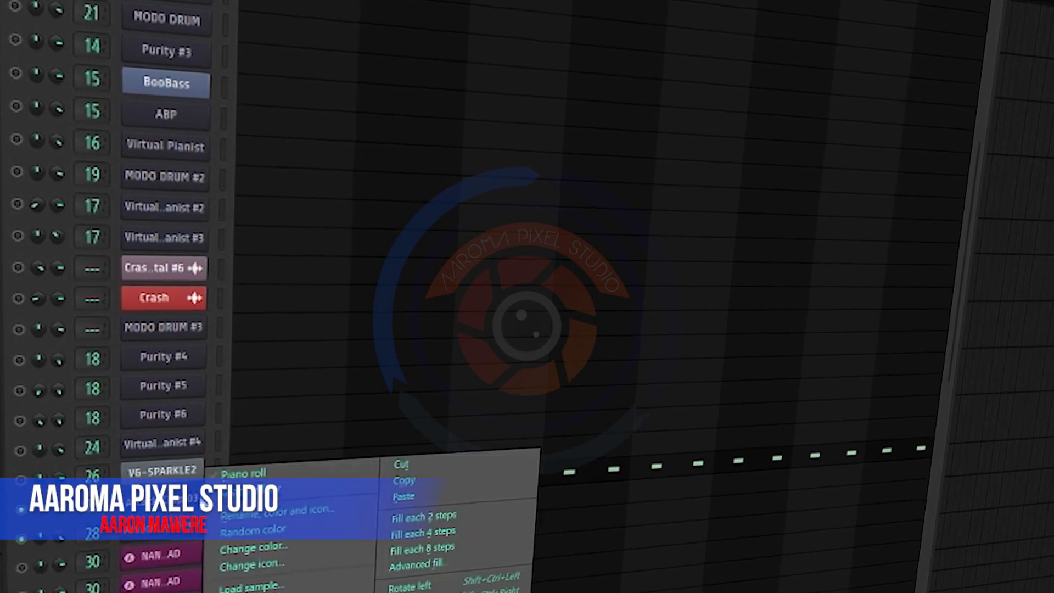
left_click(405, 485)
right_click(154, 541)
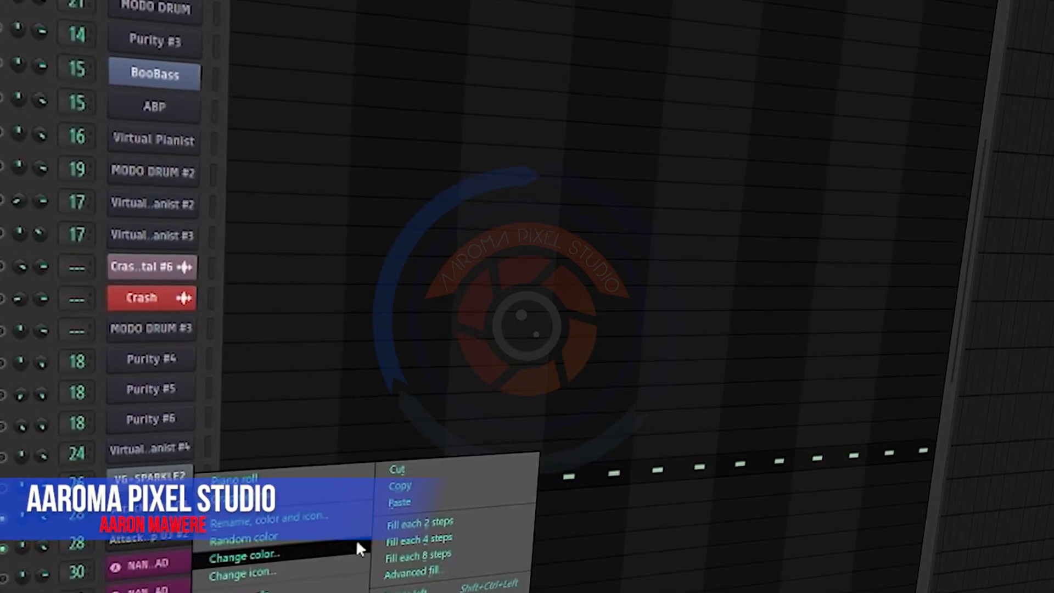
left_click(404, 506)
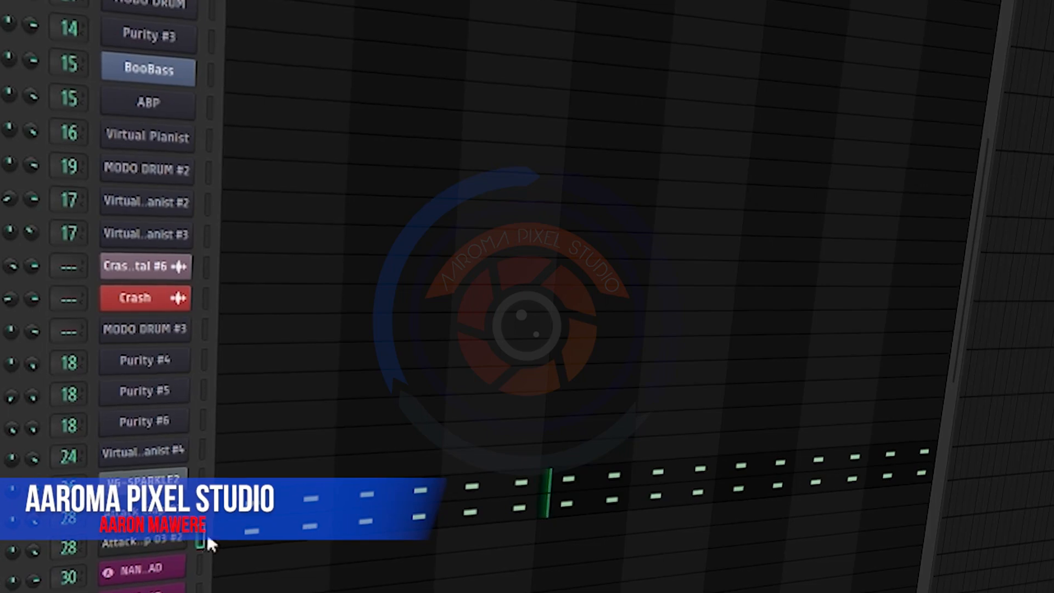
Make a second clone of the clap channel, Attack Clap 03 #3, and paste the same notes into it
right_click(135, 552)
left_click(390, 514)
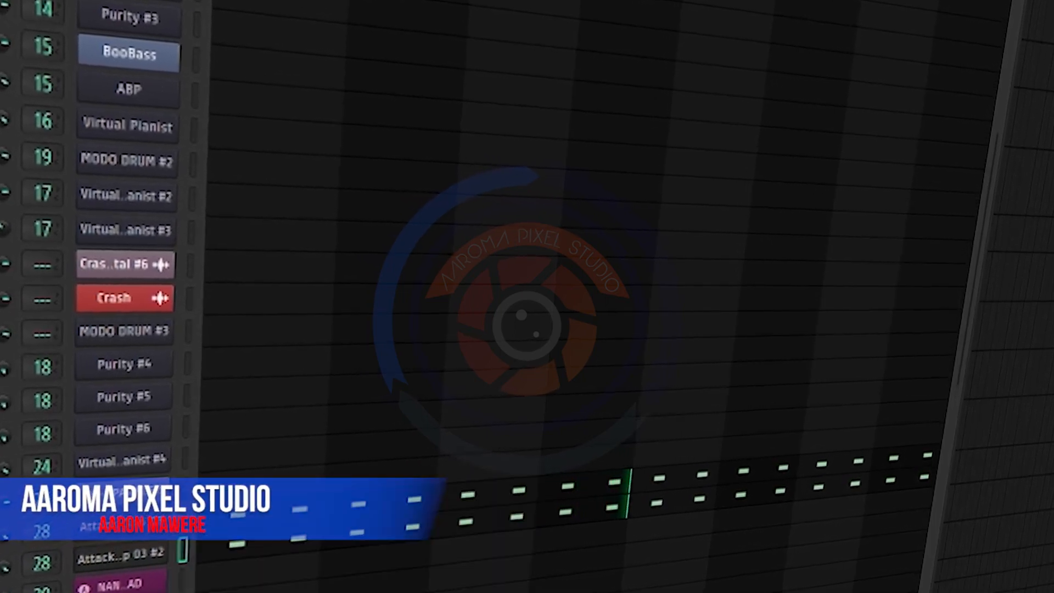
right_click(153, 586)
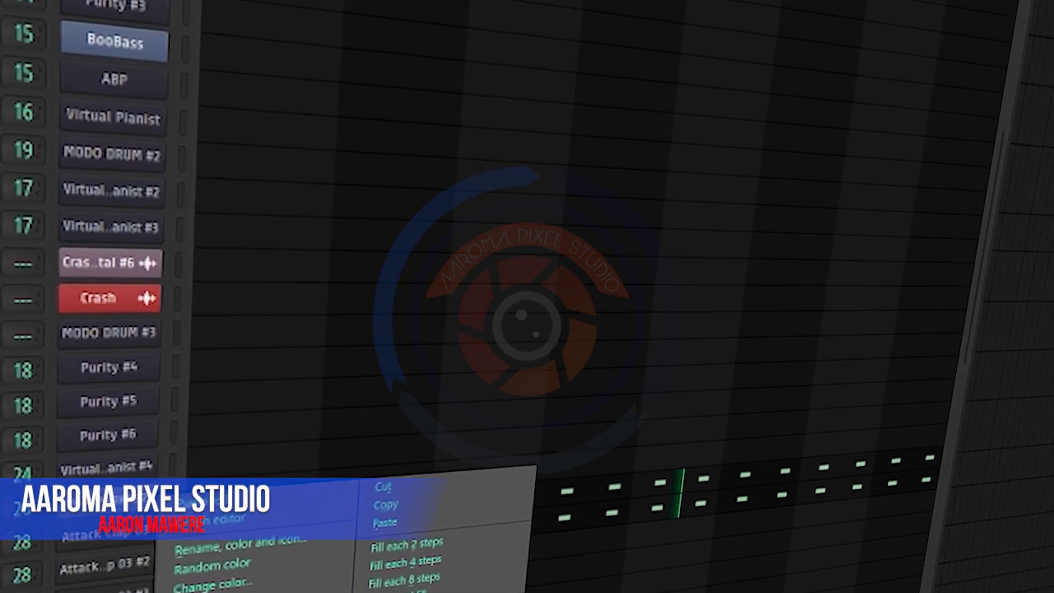
left_click(381, 529)
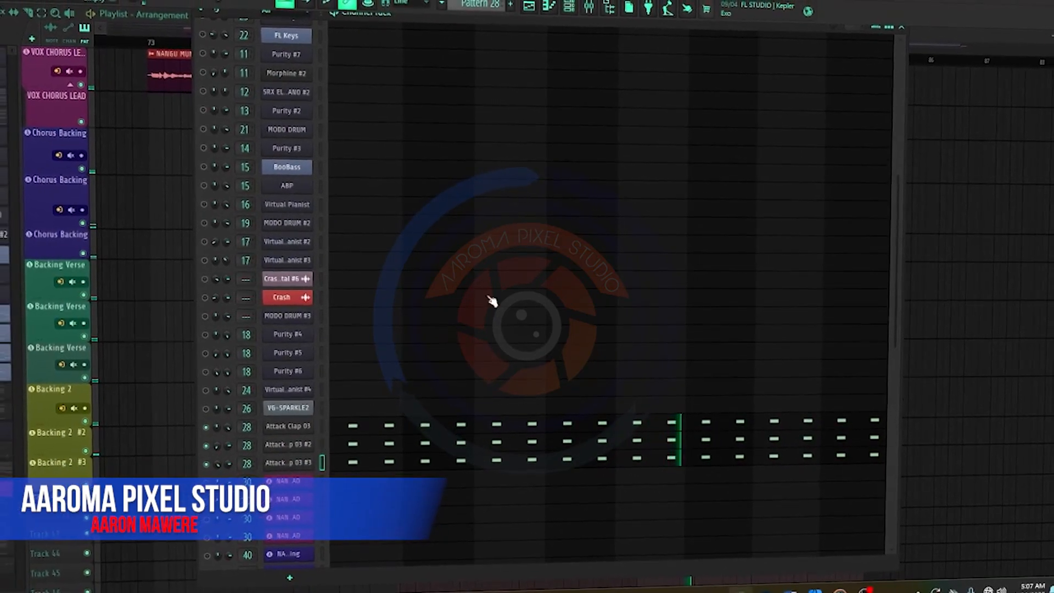
Open ValhallaVintageVerb on the Attack Clap 03 mixer track and lower its reverb level
left_click(590, 12)
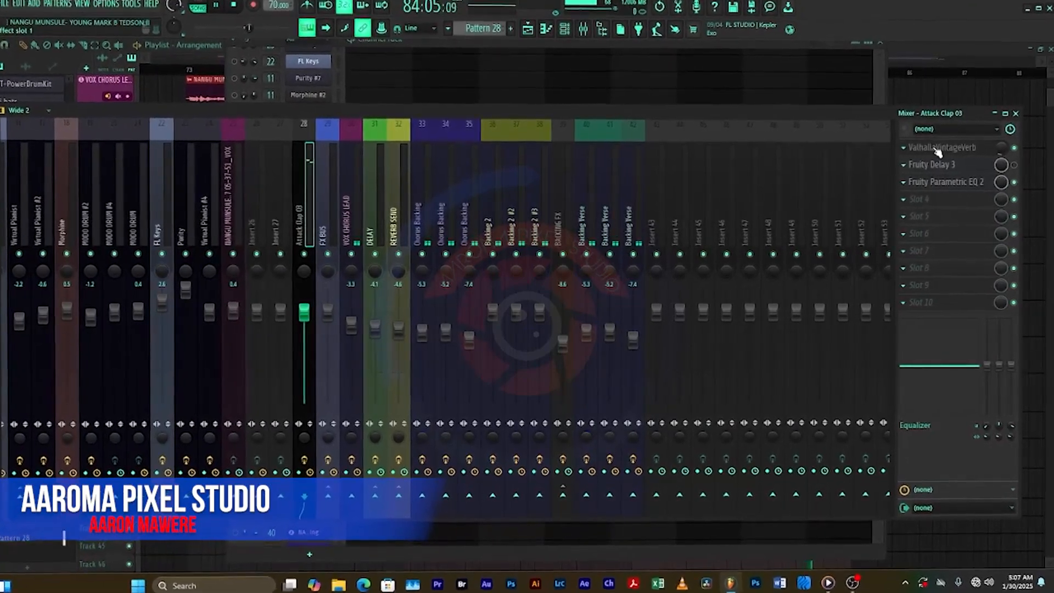
left_click(946, 148)
left_click_drag(332, 233, 324, 263)
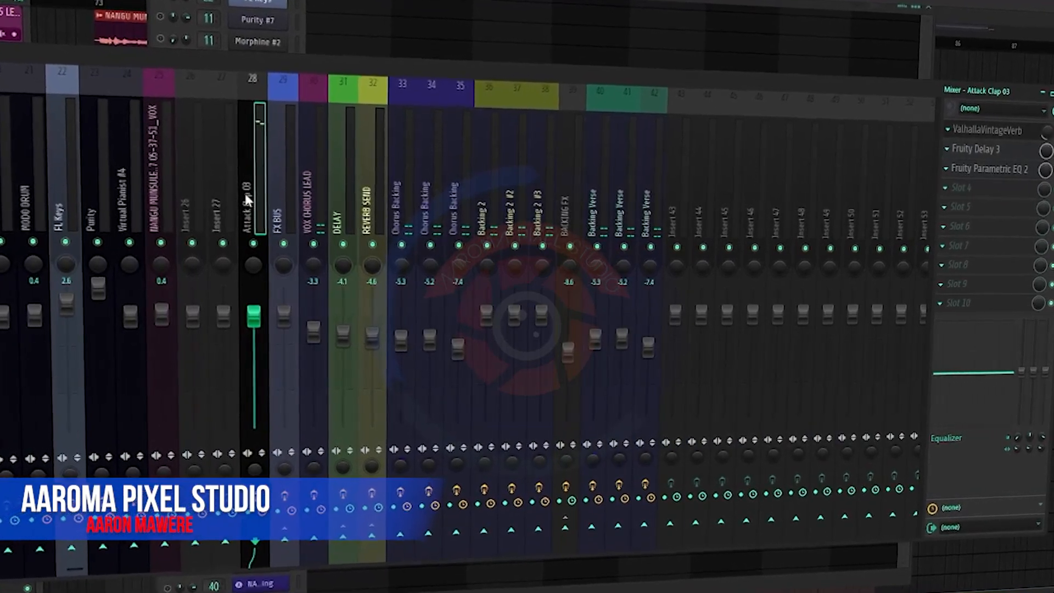
Shift band 3's low-cut to a lower frequency in the Attack Clap 03 track's Fruity Parametric EQ 2, and close the EQ
left_click(997, 170)
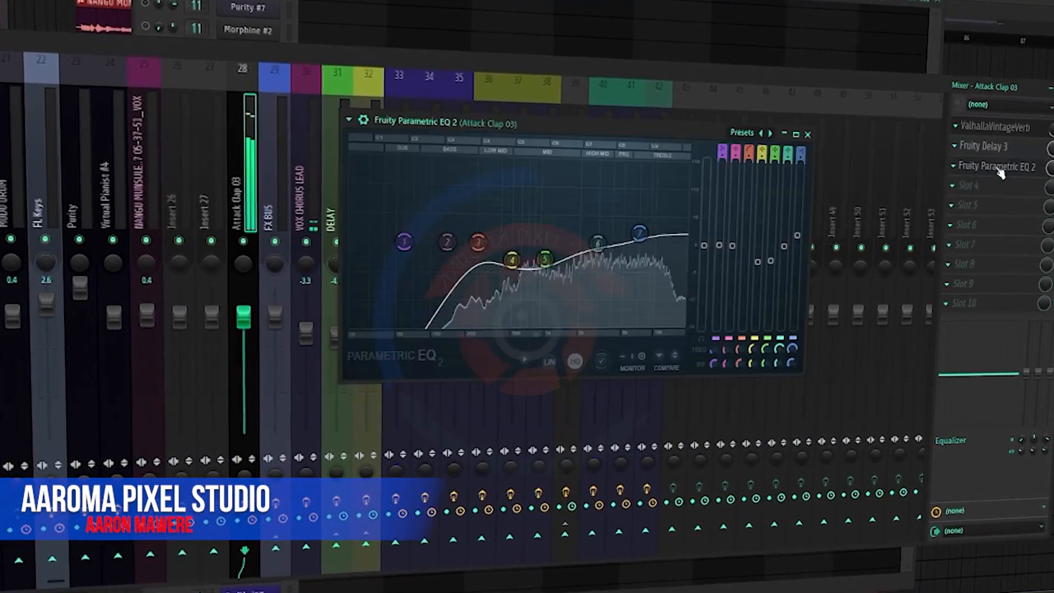
mouse_move(402, 240)
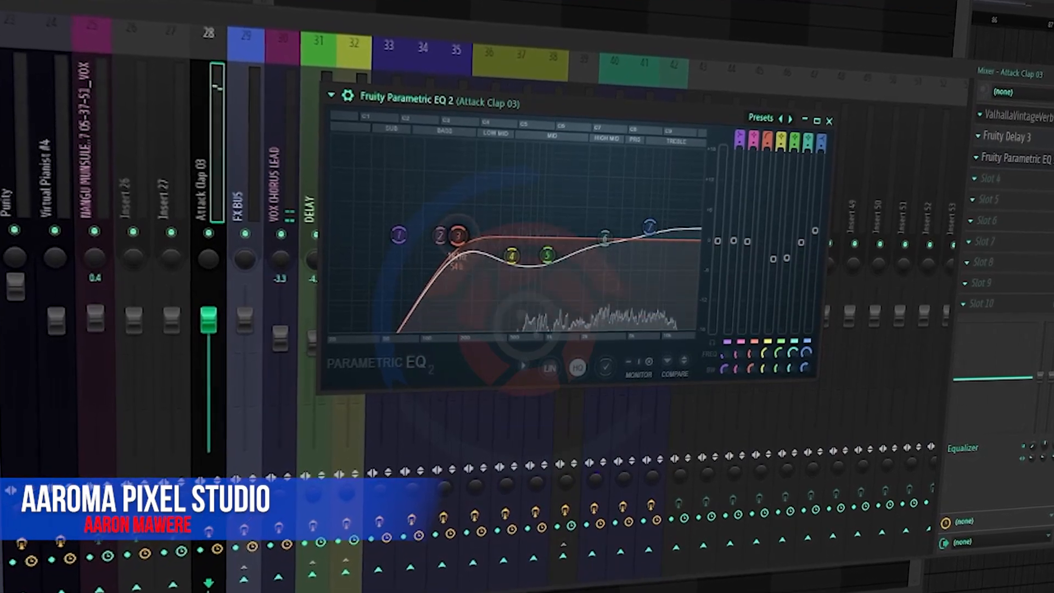
left_click_drag(464, 238, 439, 231)
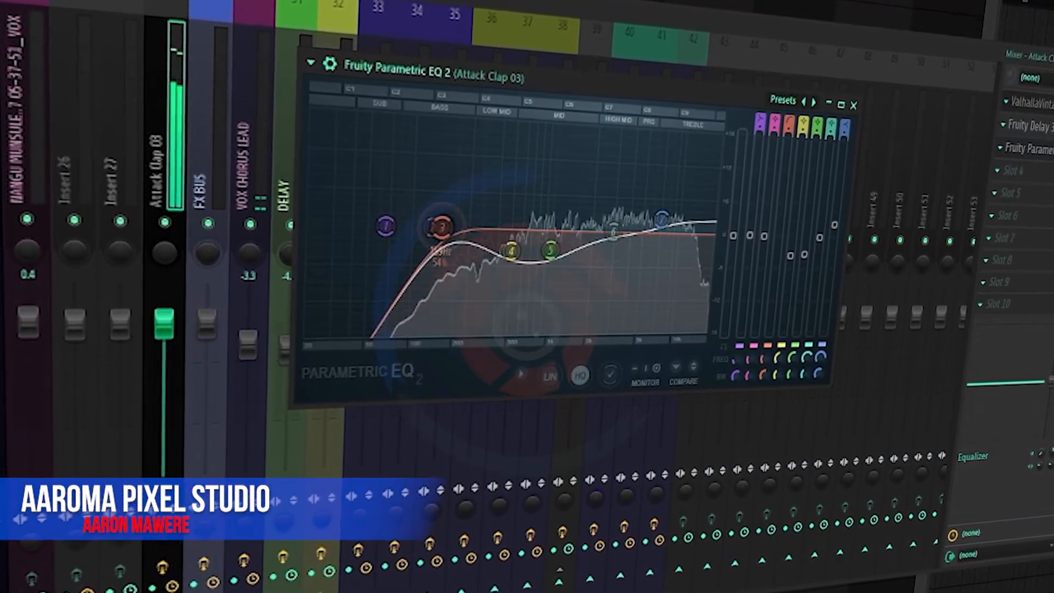
left_click(860, 100)
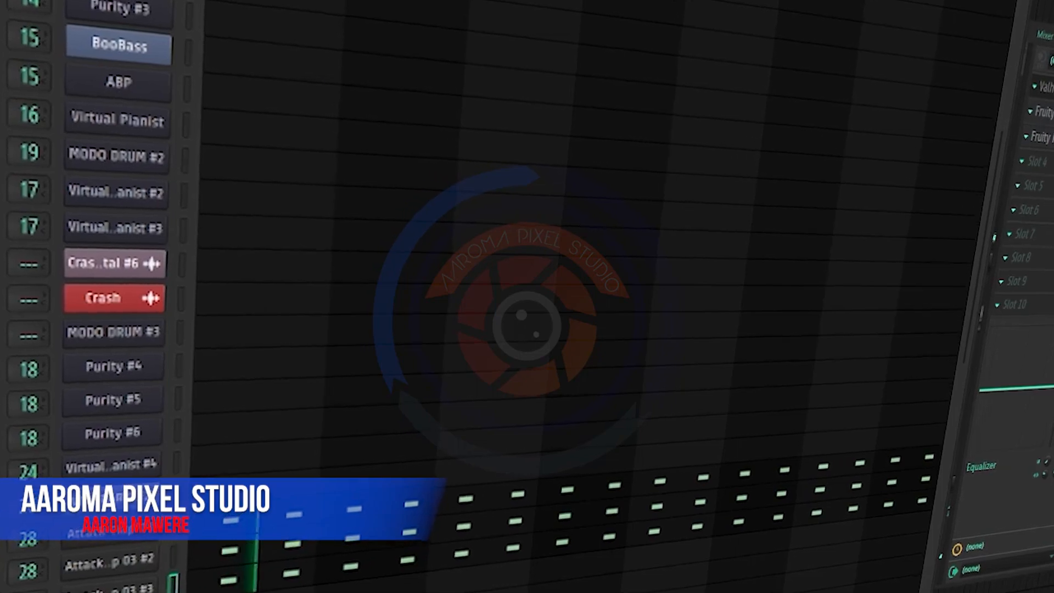
Toggle solo on the layered Attack Clap 03 channels to audition the claps alone and with the other channels
right_click(1, 441)
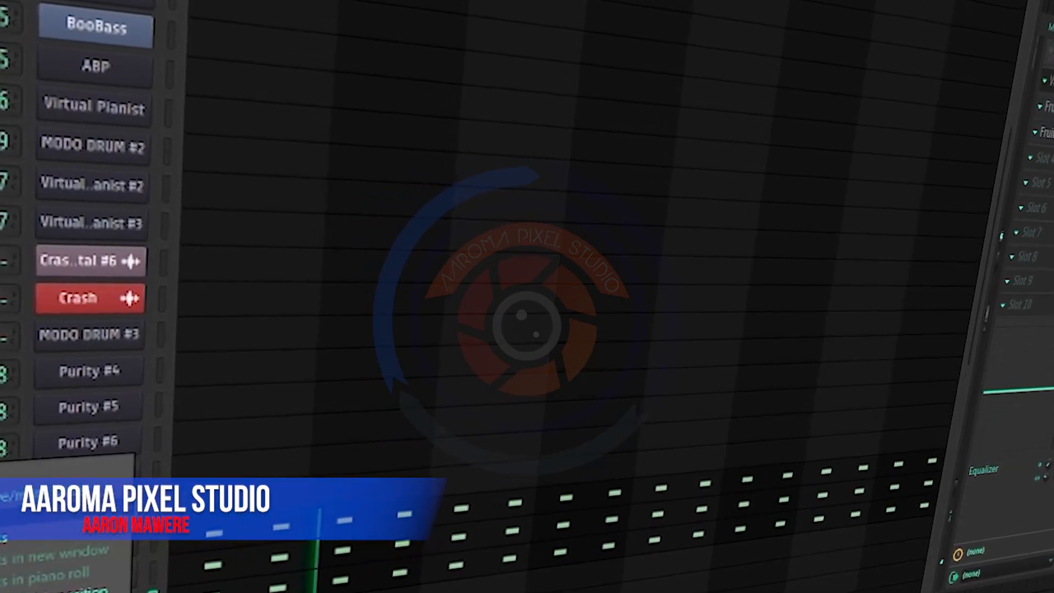
left_click(1, 467)
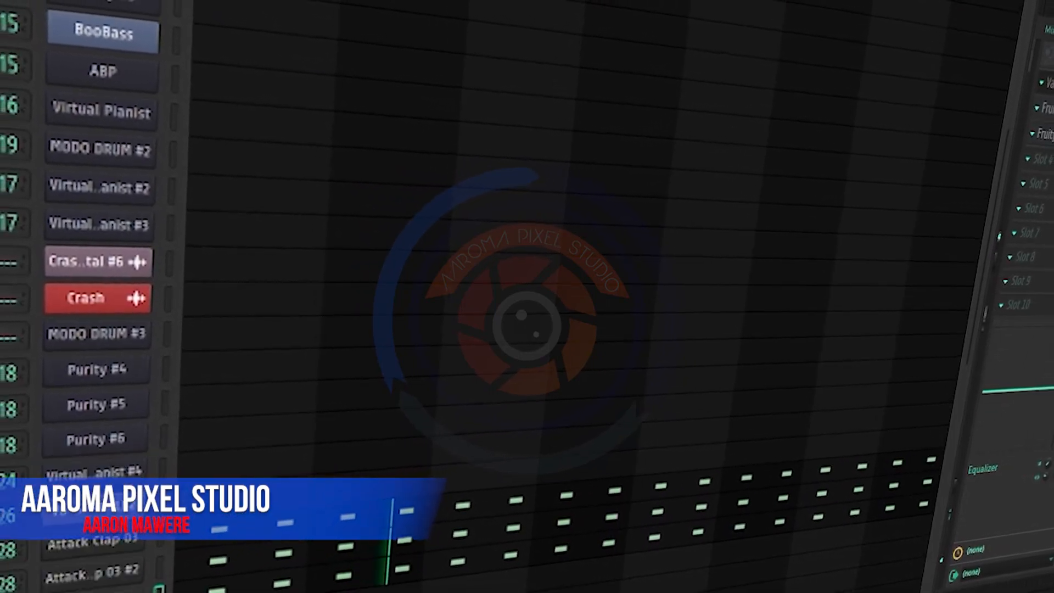
right_click(1, 439)
left_click(1, 456)
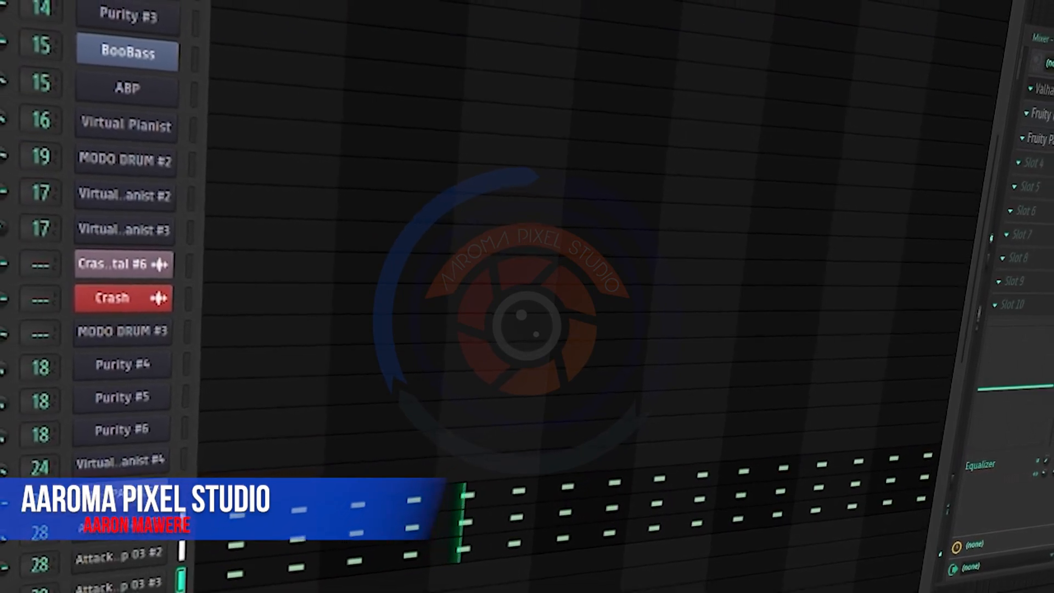
right_click(1, 404)
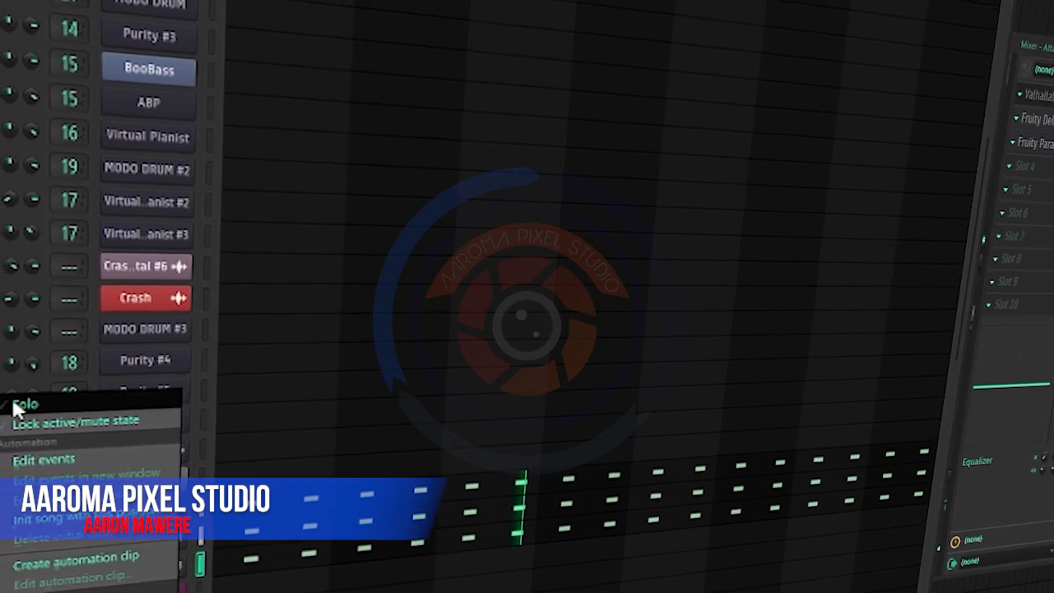
left_click(32, 404)
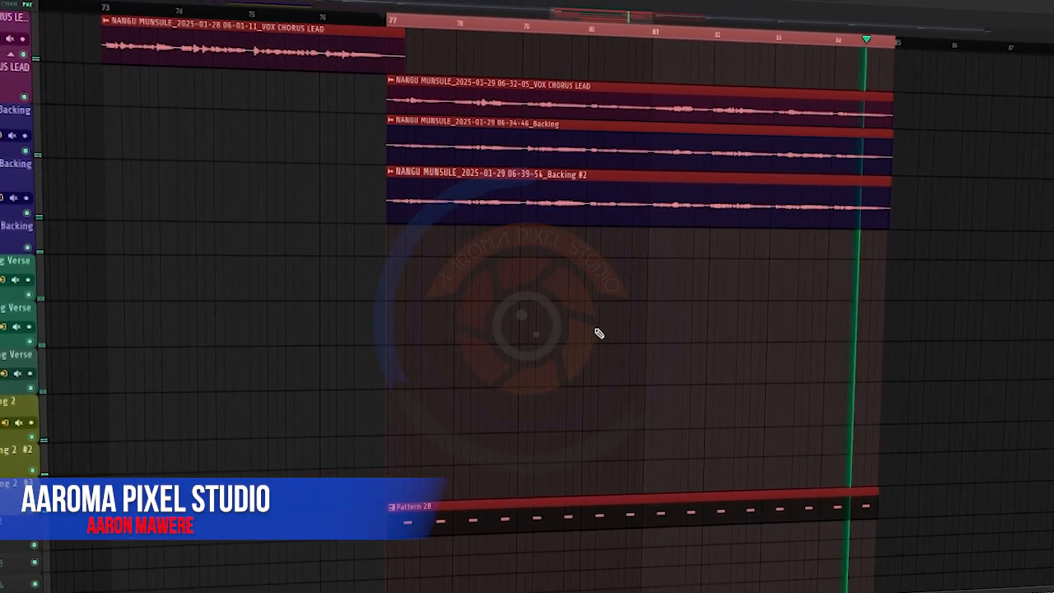
Examine the playlist arrangement around the chorus vocal clips and the clap pattern from bar 77, including the neighbouring sections and tracks
scroll(598, 332, "up", 2)
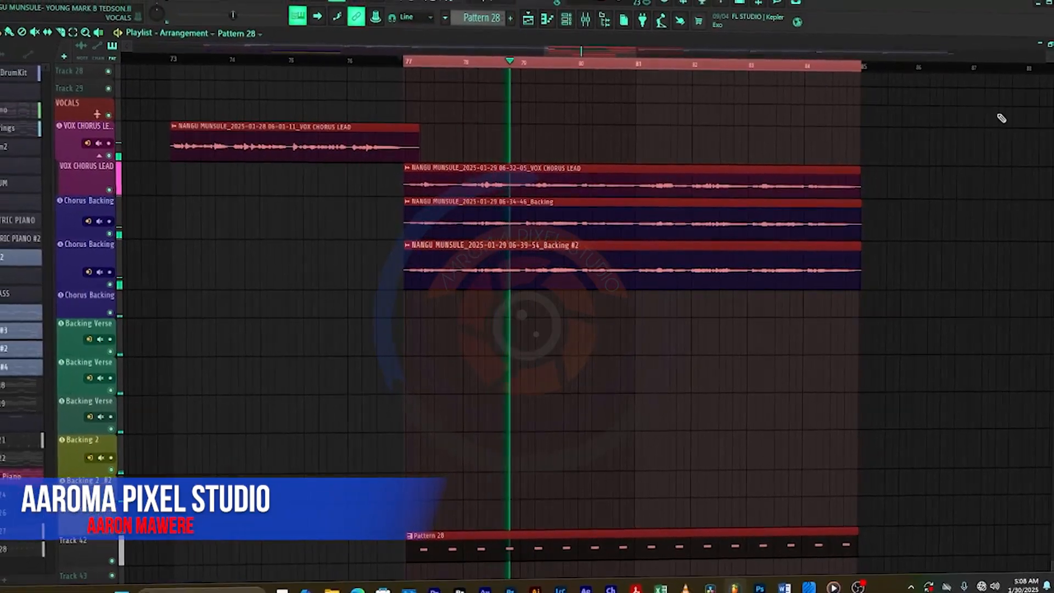
scroll(676, 59, "down", 3)
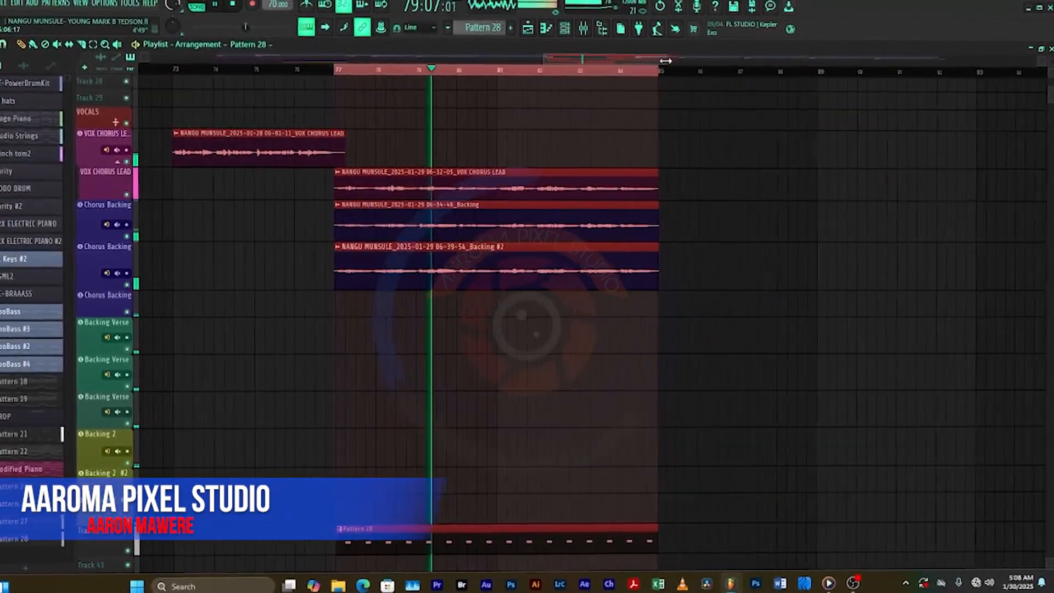
left_click_drag(657, 61, 641, 62)
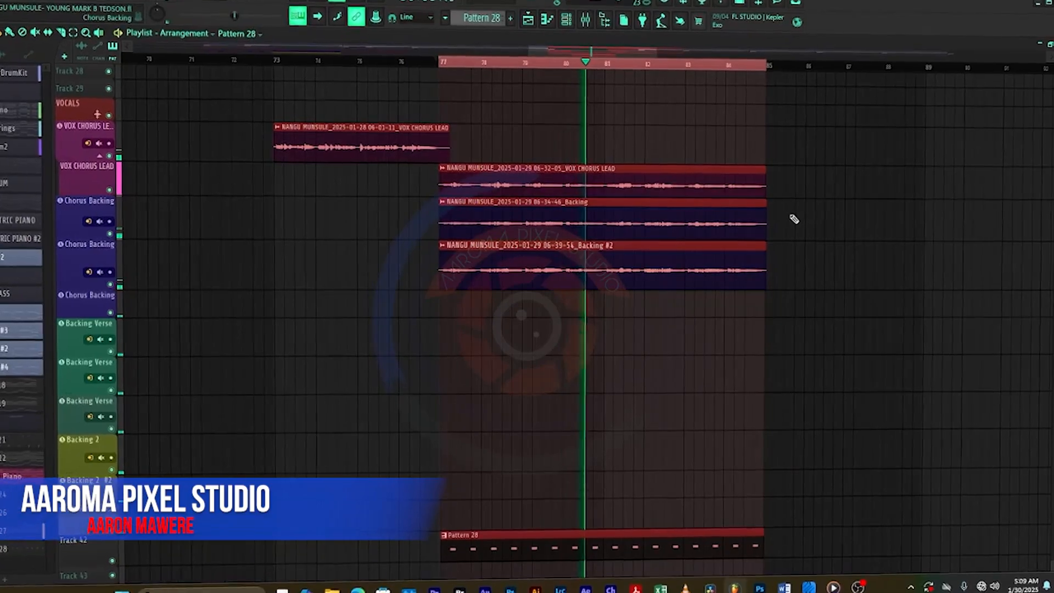
left_click_drag(529, 45, 336, 14)
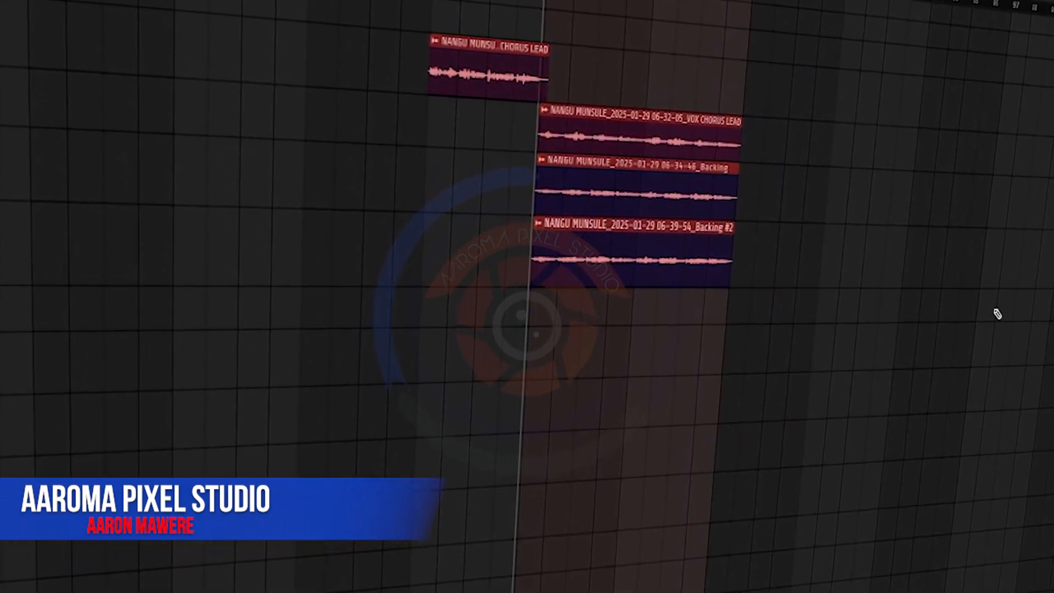
scroll(955, 307, "up", 5)
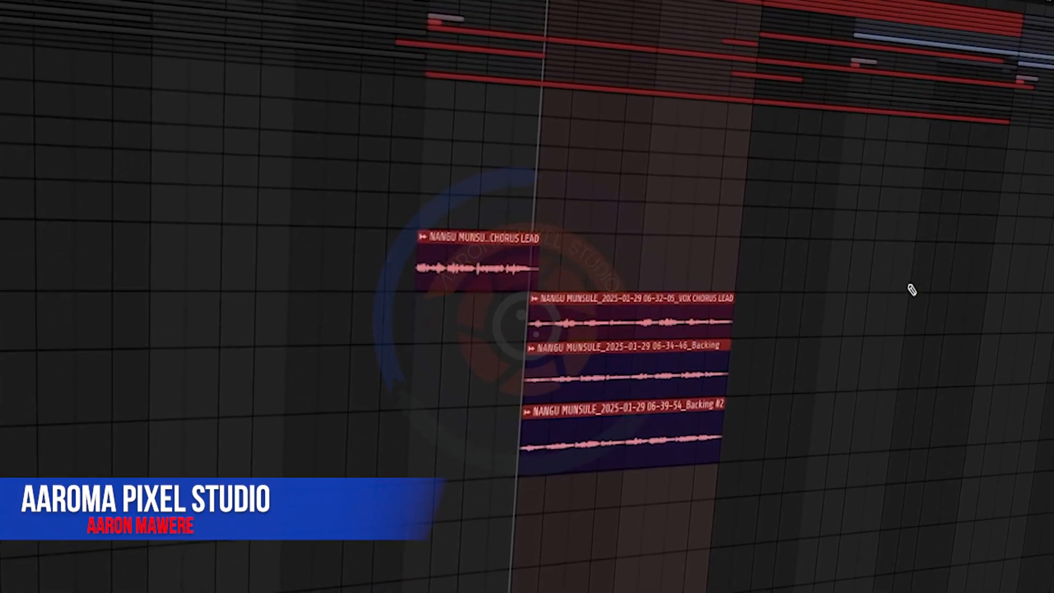